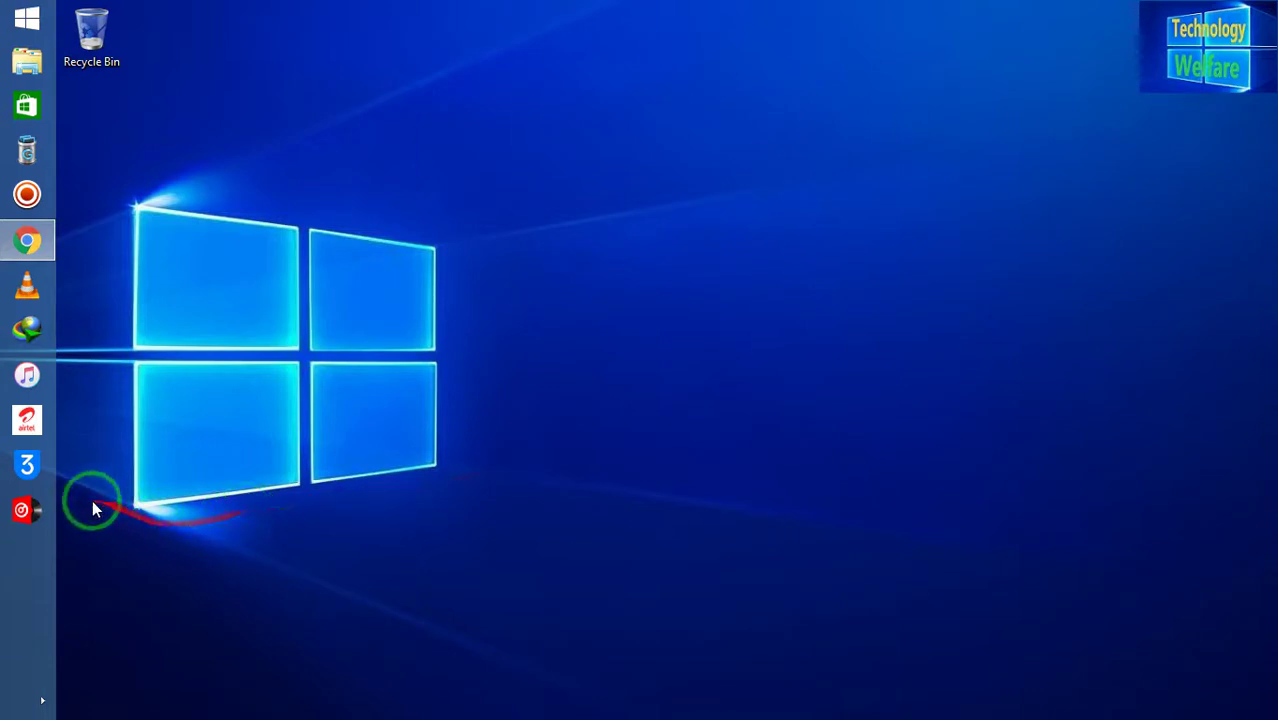
Step: Open VirtualDJ
{"action": "left_click", "coordinate": [24, 511]}
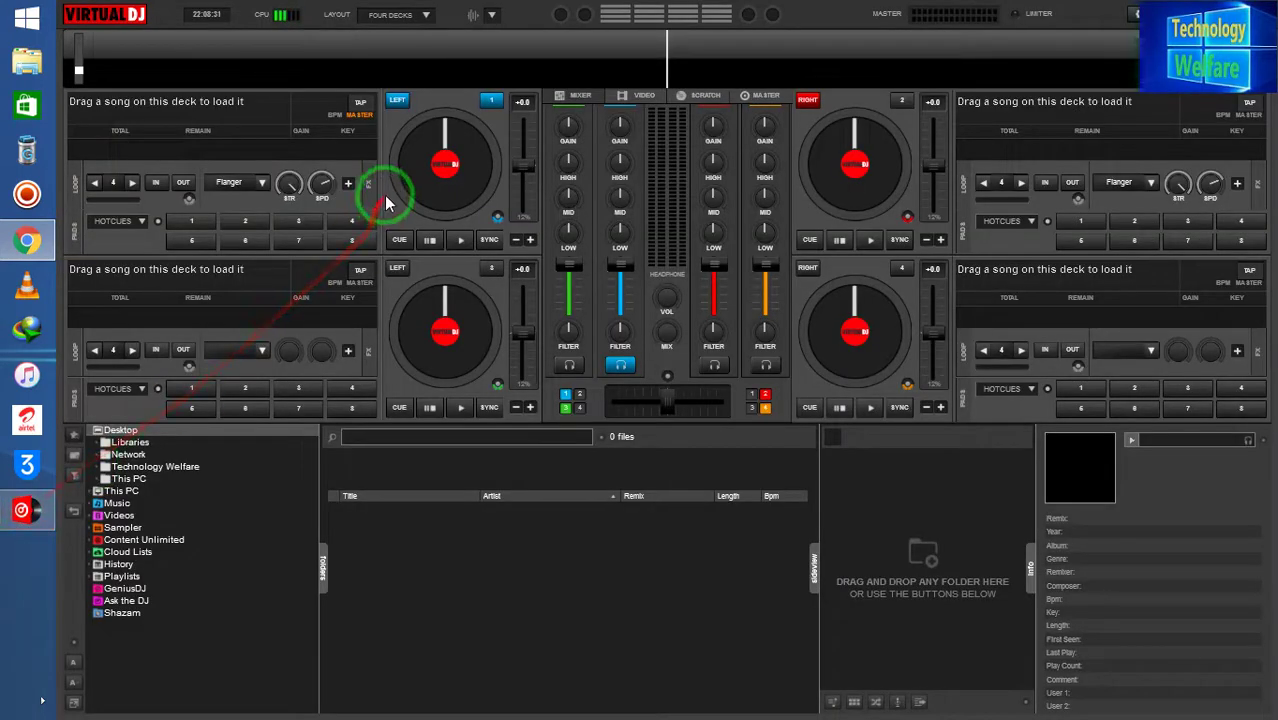
Step: Switch the layout to two decks, and return it to four decks
{"action": "left_click", "coordinate": [420, 16]}
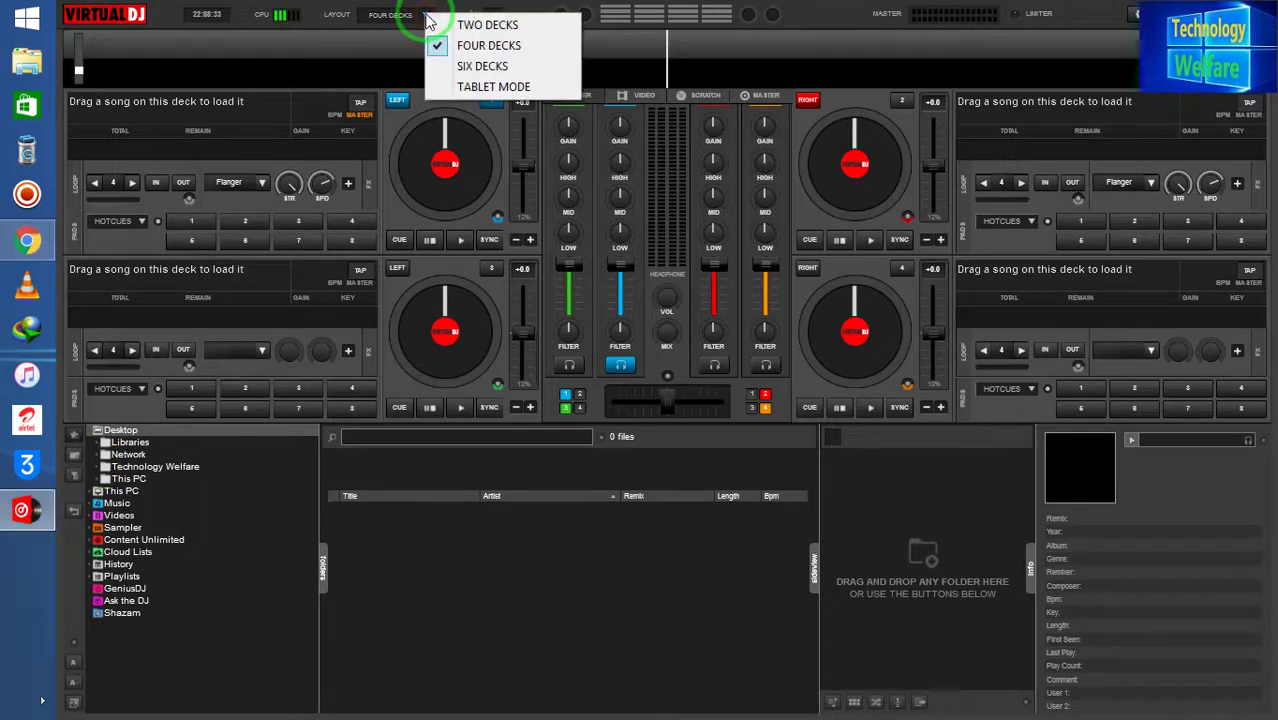
{"action": "left_click", "coordinate": [445, 26]}
{"action": "left_click", "coordinate": [423, 17]}
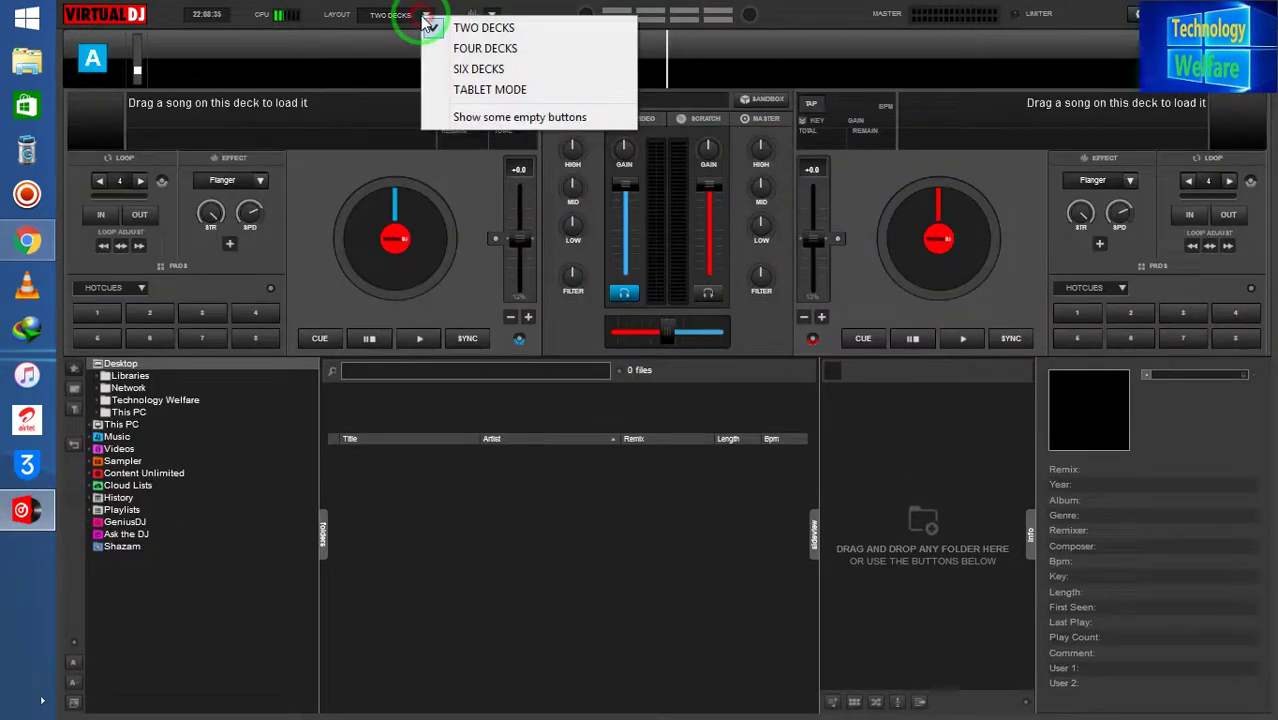
{"action": "left_click", "coordinate": [484, 48]}
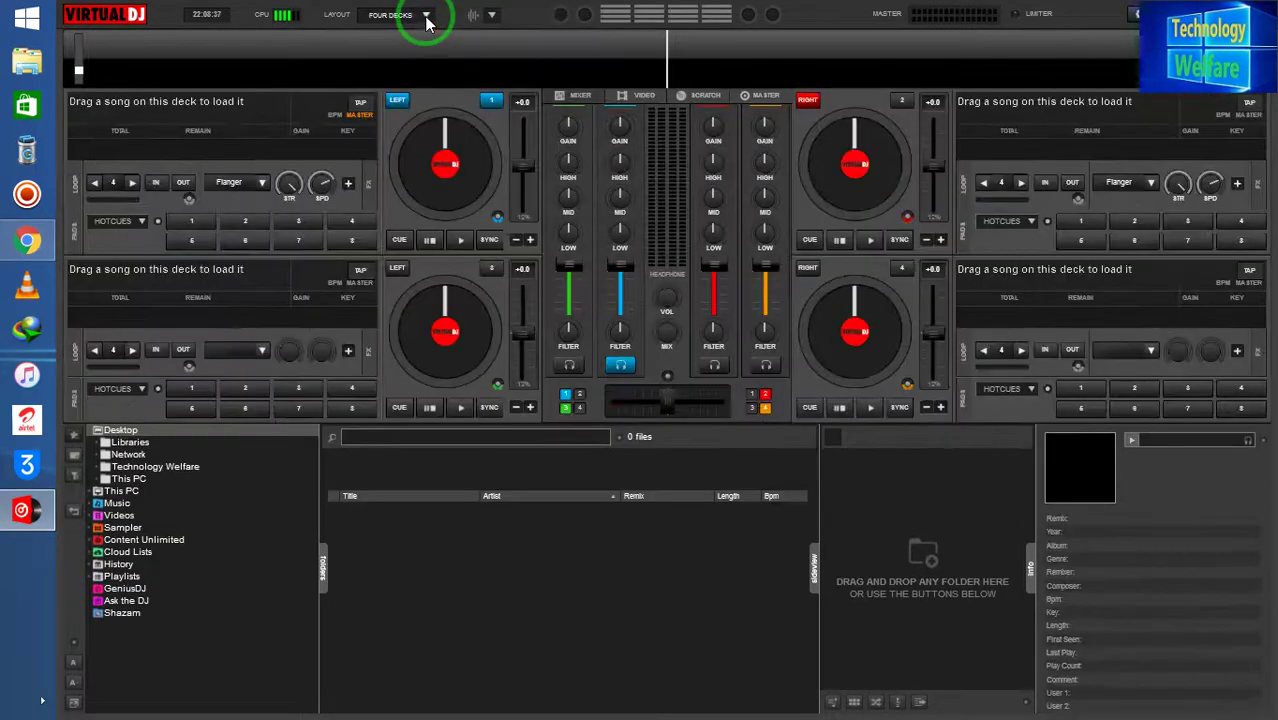
{"action": "left_click", "coordinate": [424, 16]}
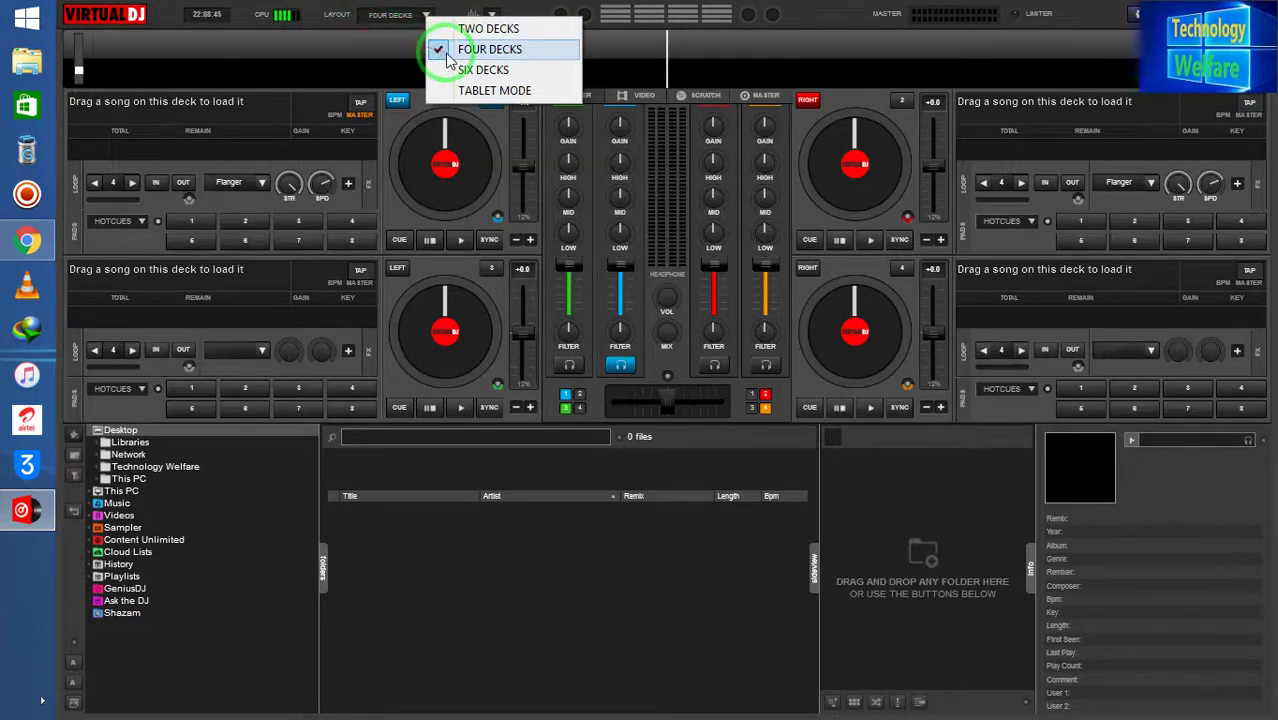
{"action": "left_click", "coordinate": [339, 50]}
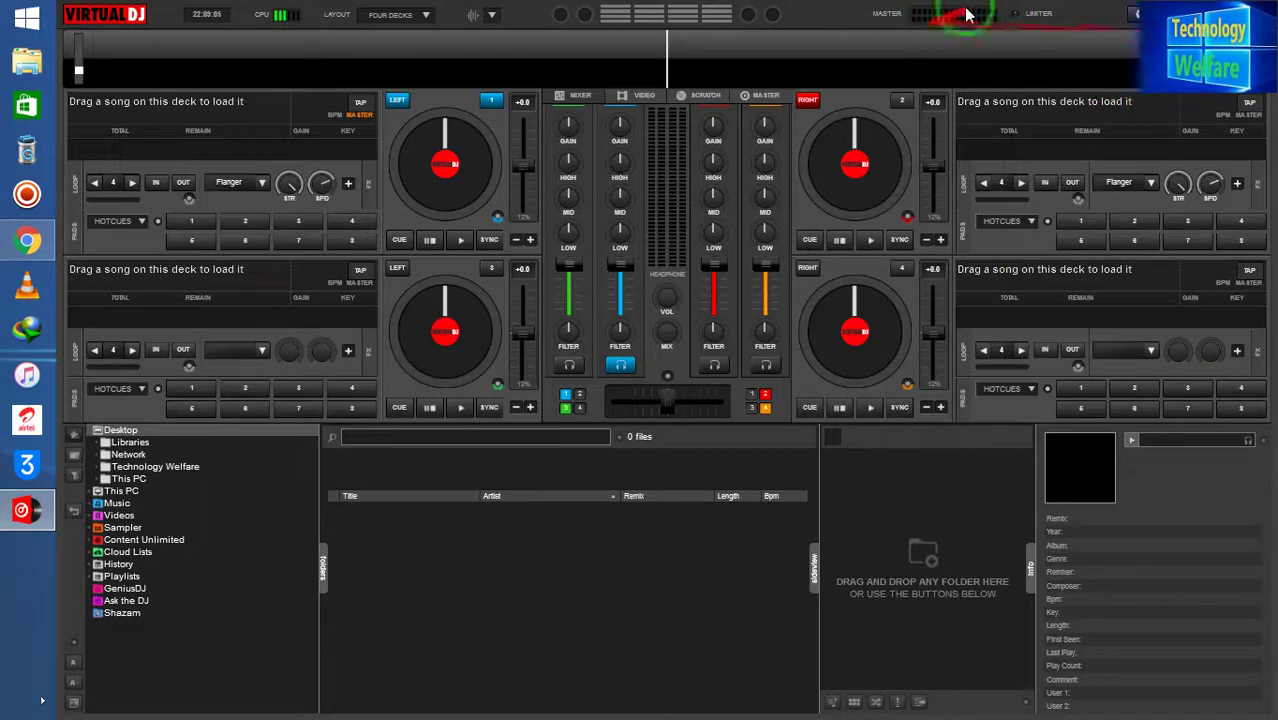
Step: Open the record settings and set the recording format to MP4 (alternate video format)
{"action": "left_click", "coordinate": [1135, 13]}
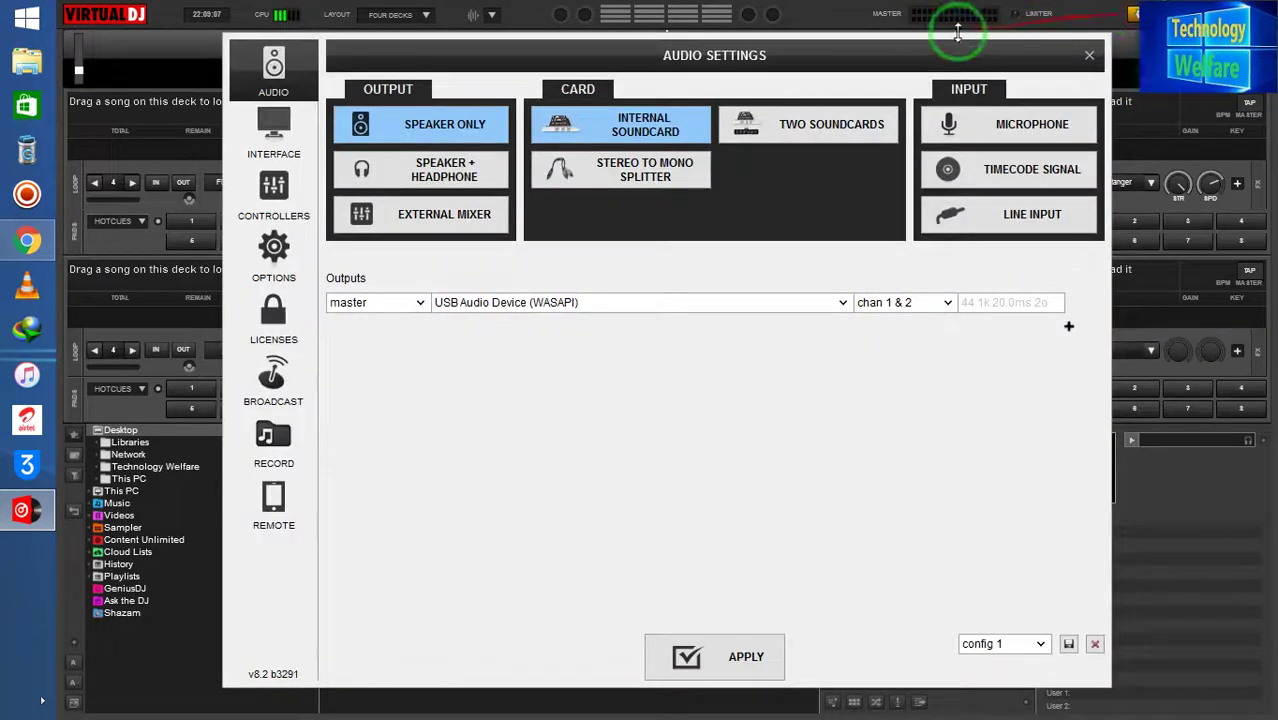
{"action": "left_click", "coordinate": [238, 455]}
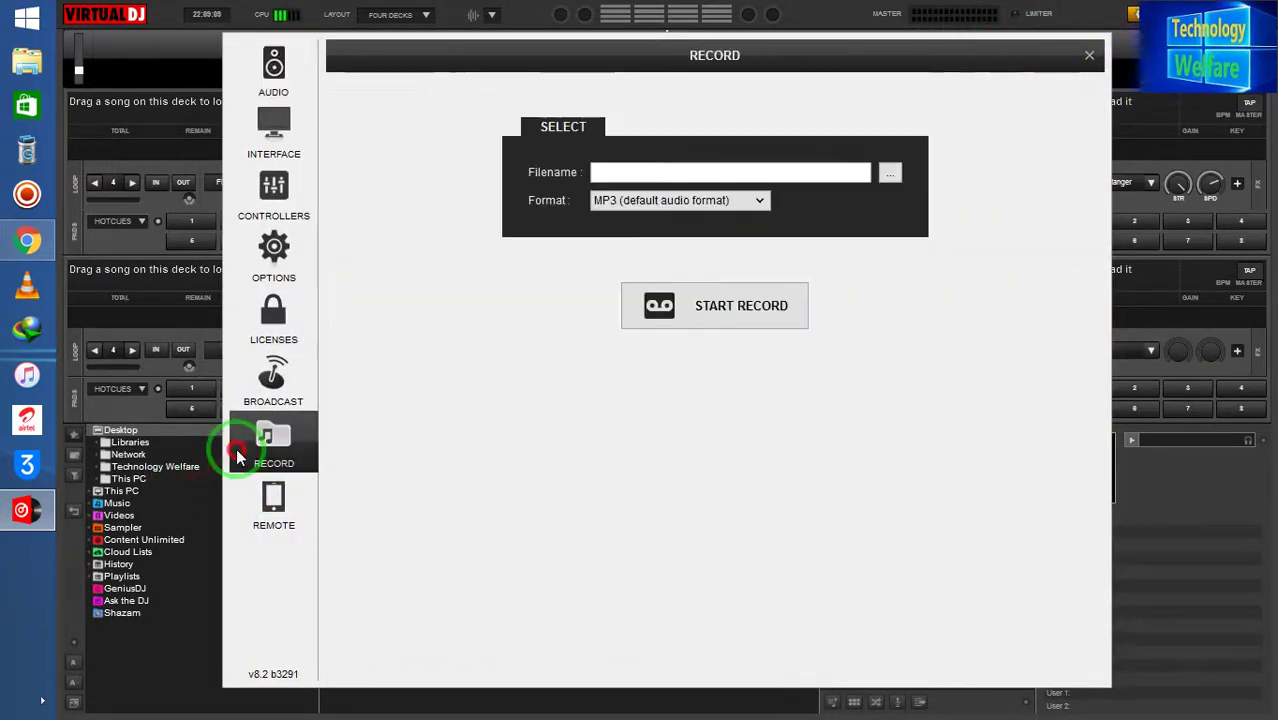
{"action": "left_click", "coordinate": [733, 199]}
{"action": "left_click", "coordinate": [658, 306]}
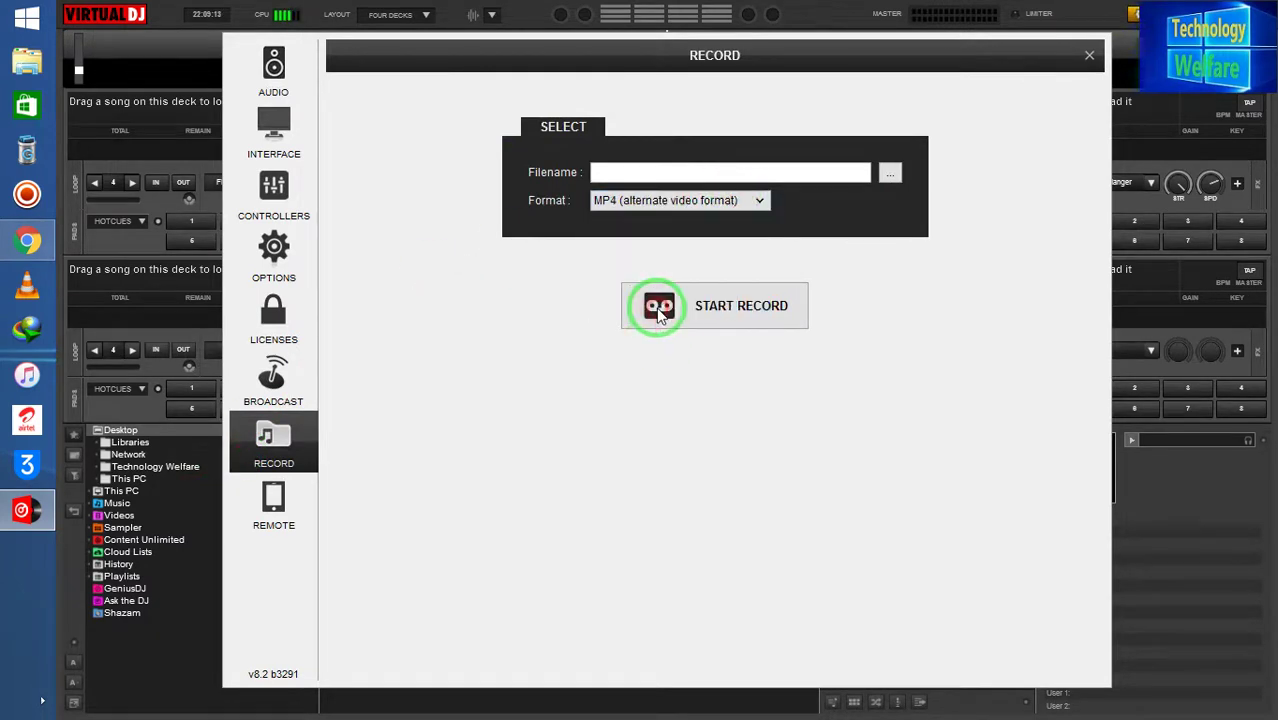
Step: Name the recording file shf with the Desktop as its save location, and close the settings
{"action": "left_click", "coordinate": [744, 174]}
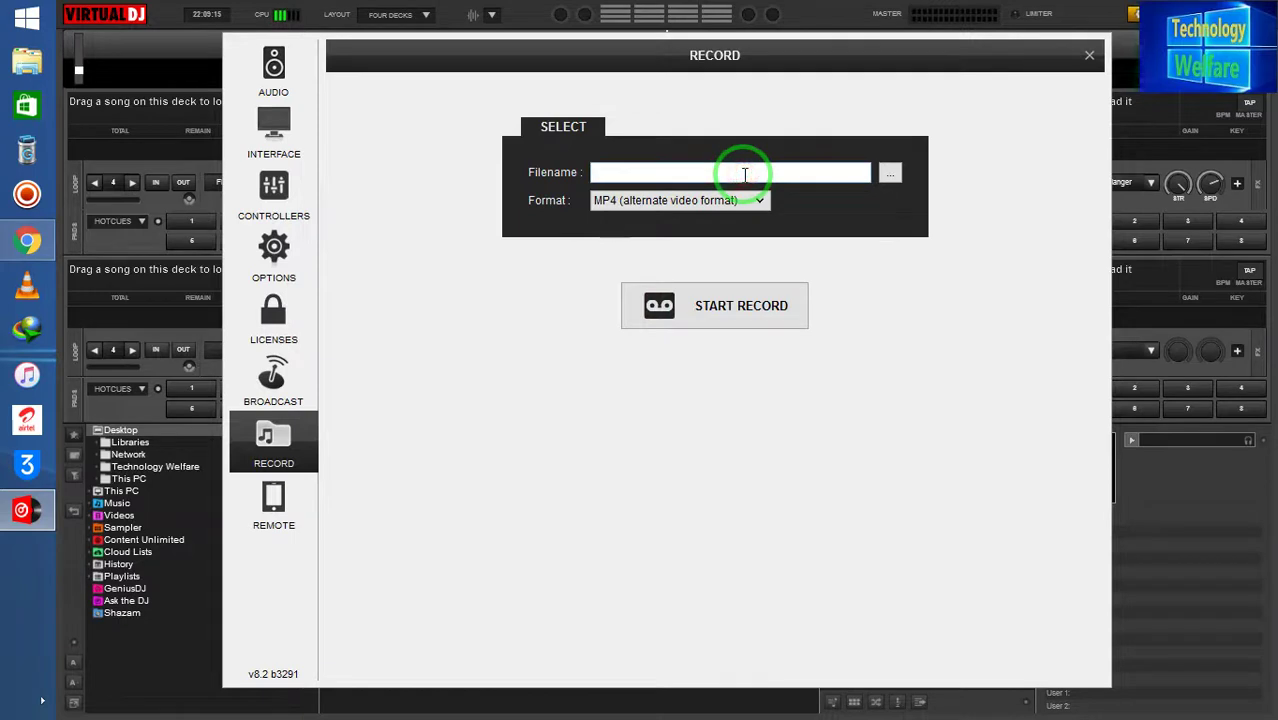
{"action": "type", "text": "shf"}
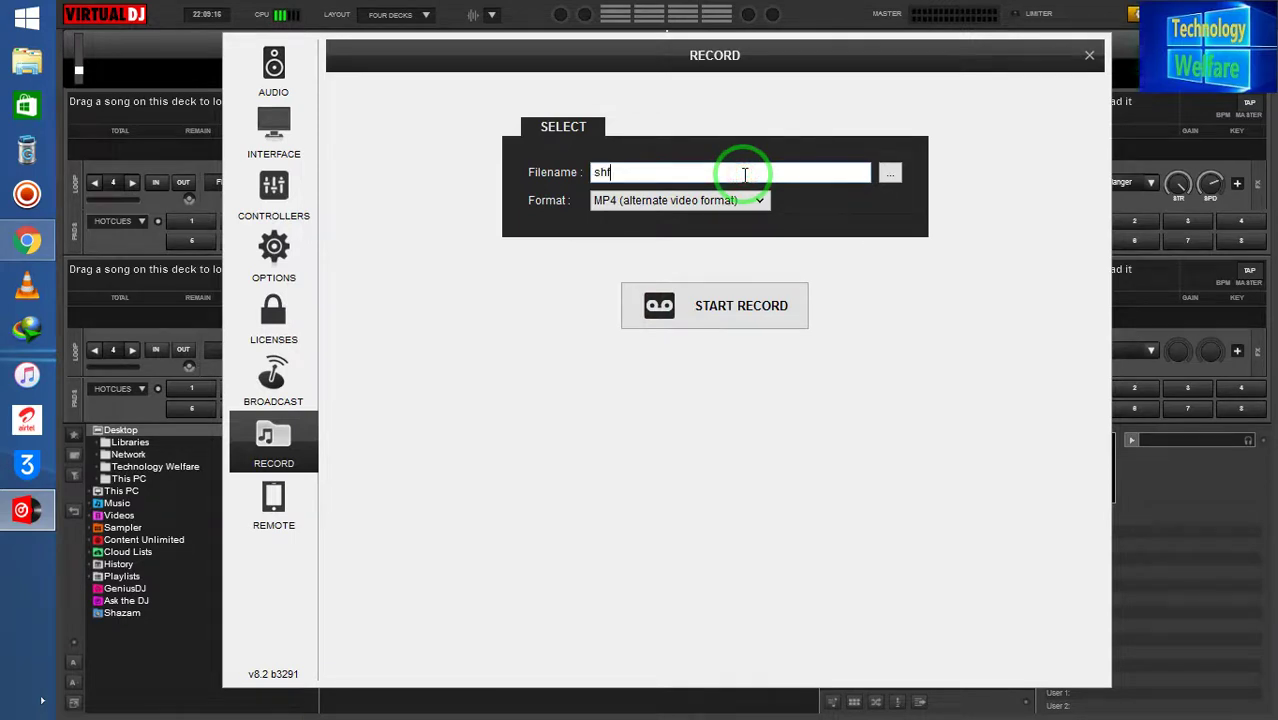
{"action": "left_click", "coordinate": [889, 174]}
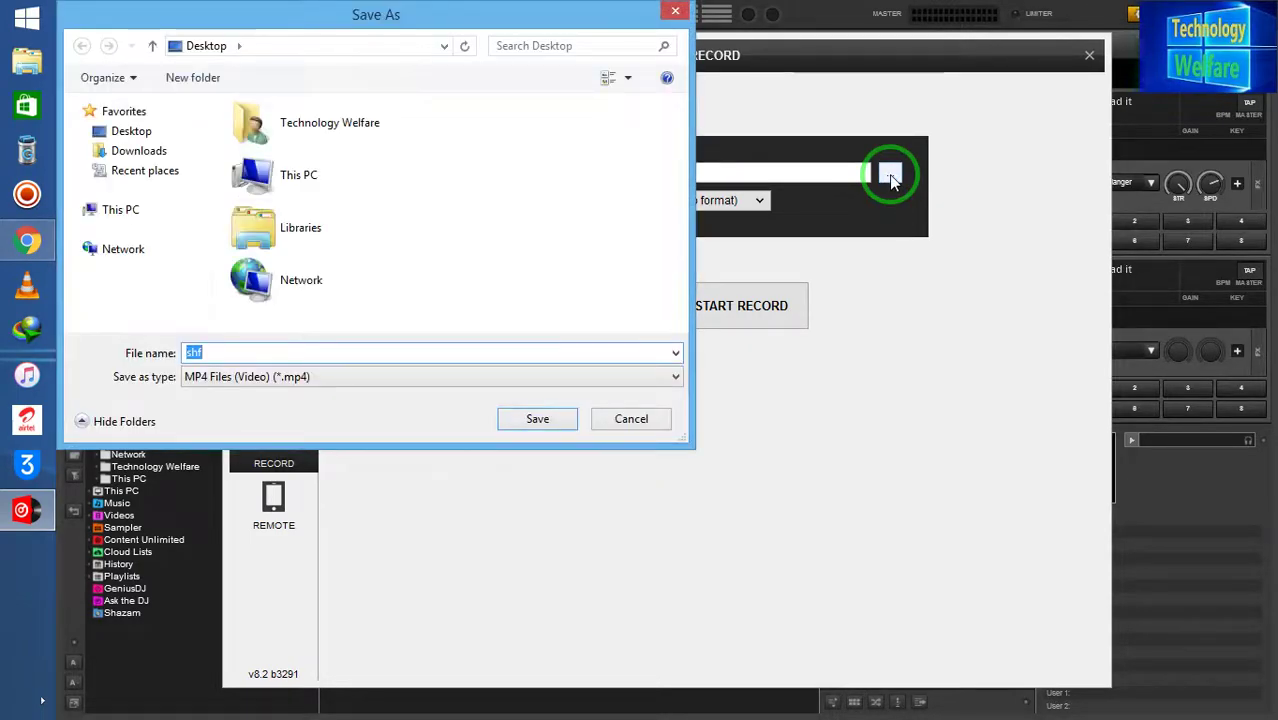
{"action": "left_click", "coordinate": [126, 130]}
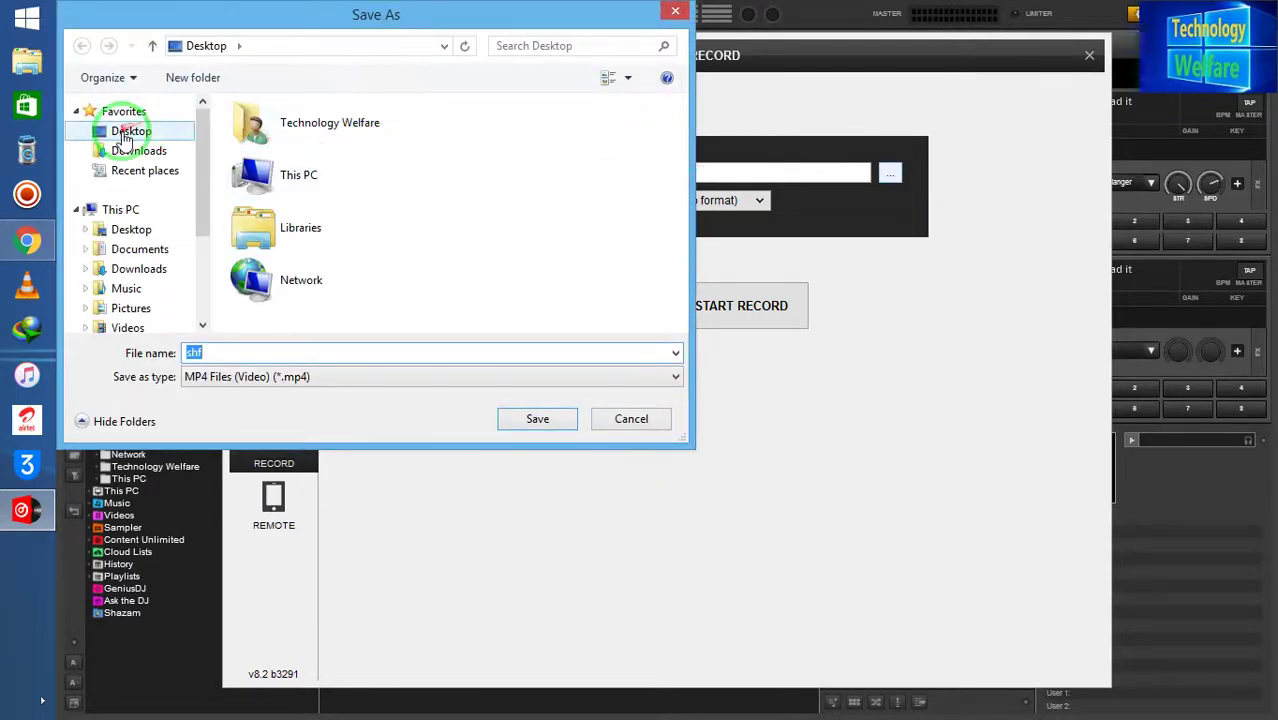
{"action": "left_click", "coordinate": [537, 418]}
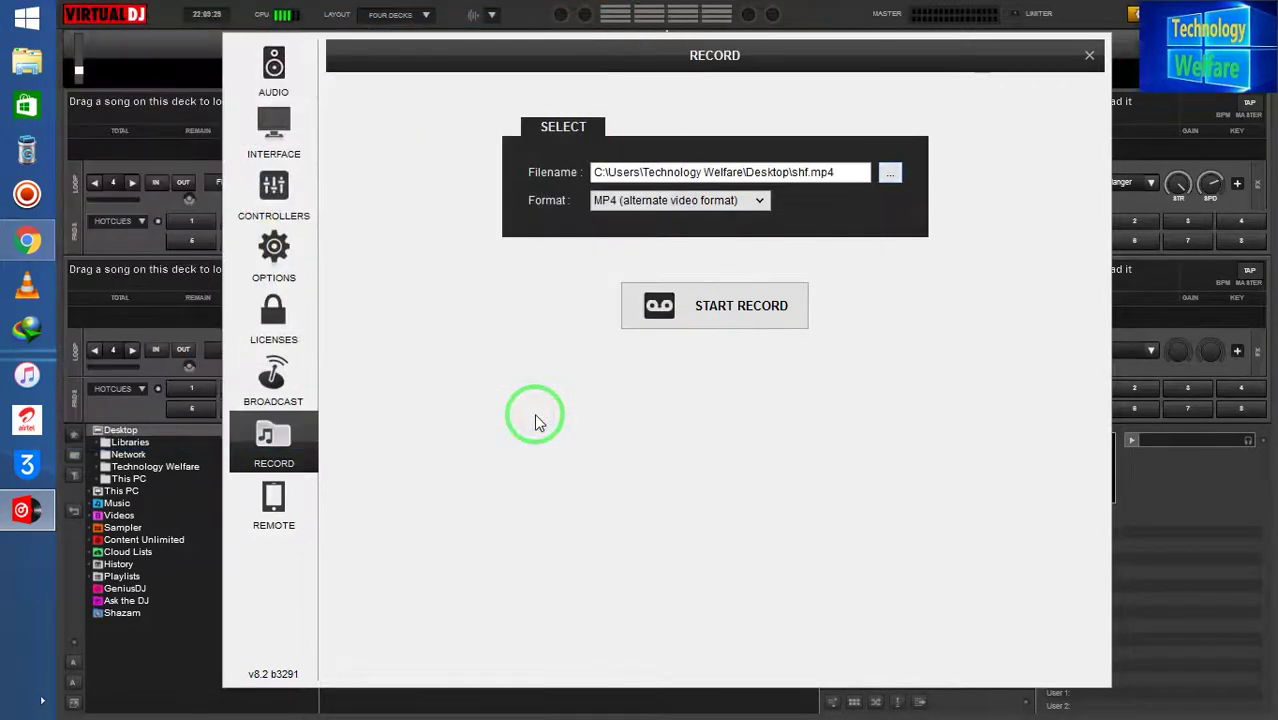
{"action": "left_click", "coordinate": [1089, 55]}
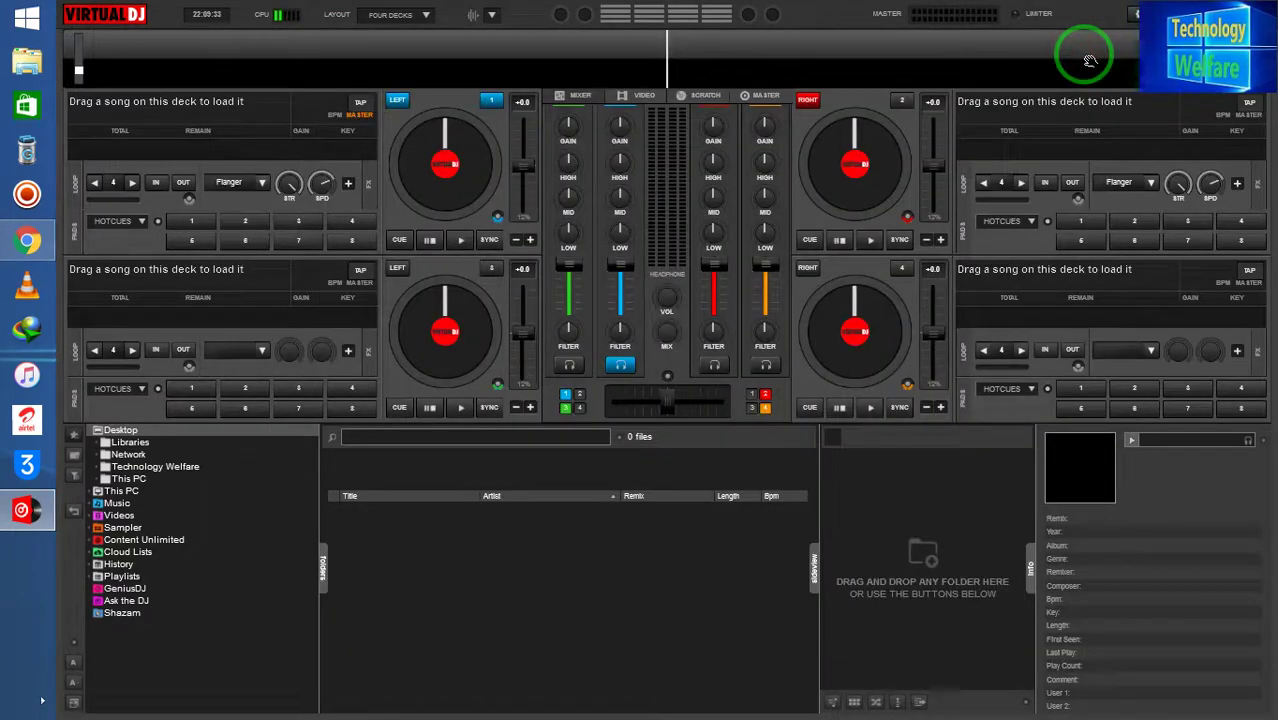
Step: Open the MP SONGS folder on the All kinds of Software (G:) drive and load its first video onto deck 1
{"action": "key", "text": "super+e"}
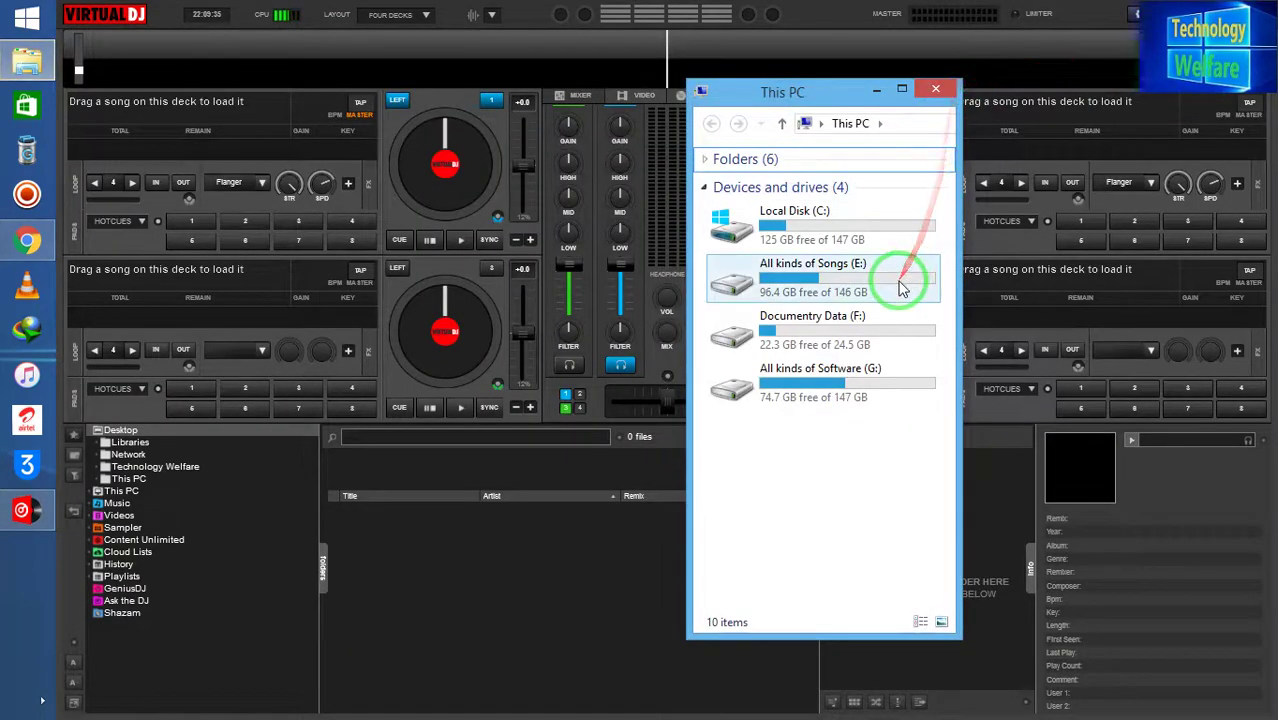
{"action": "double_click", "coordinate": [843, 380]}
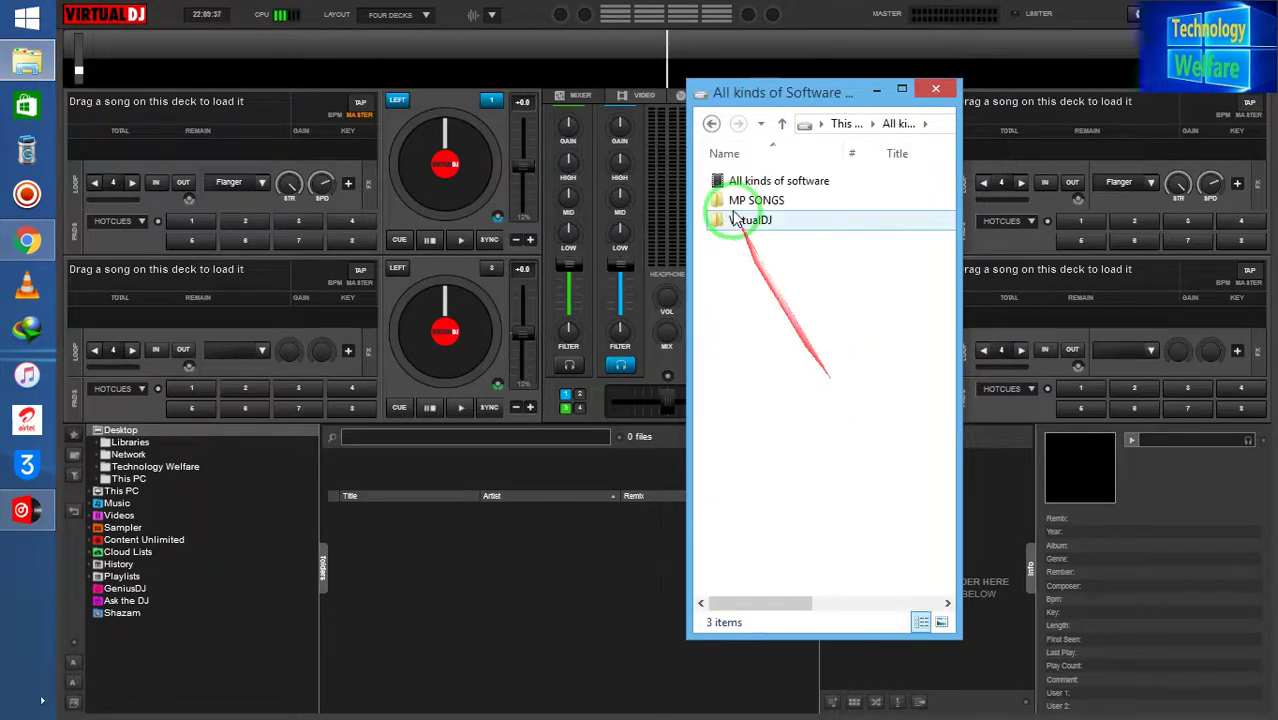
{"action": "double_click", "coordinate": [742, 202]}
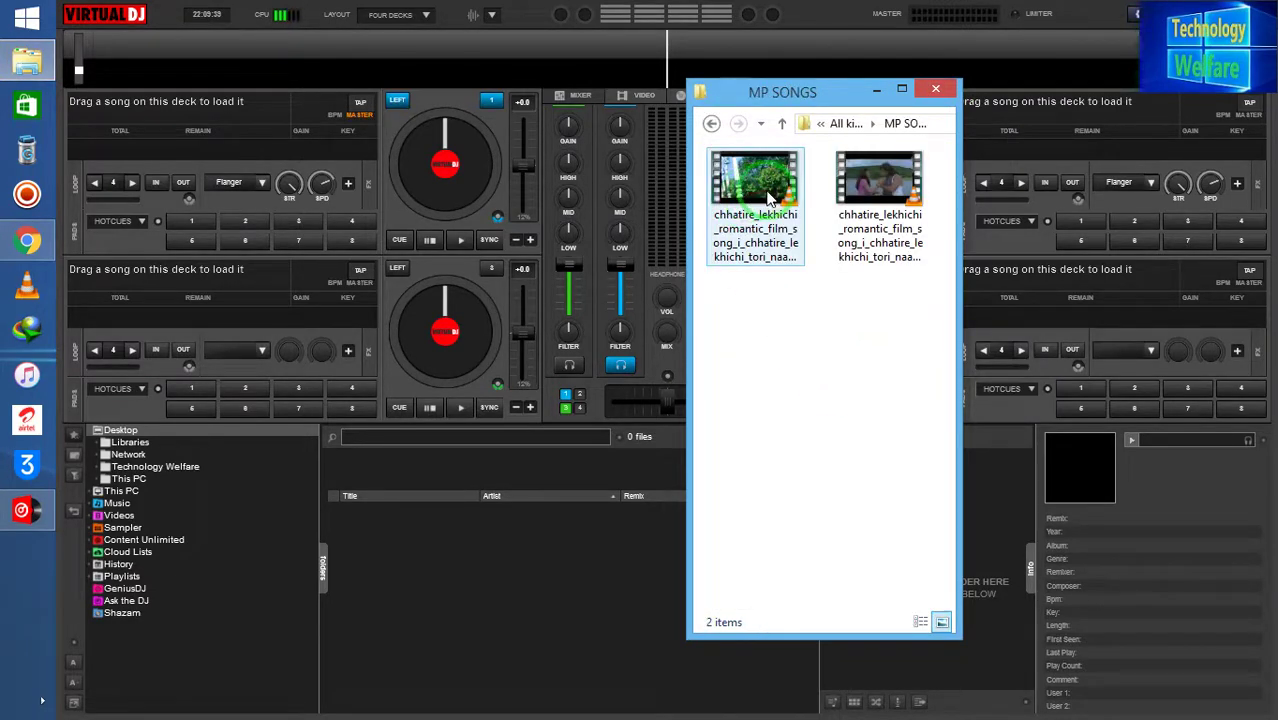
{"action": "left_click_drag", "start_coordinate": [766, 198], "coordinate": [171, 140]}
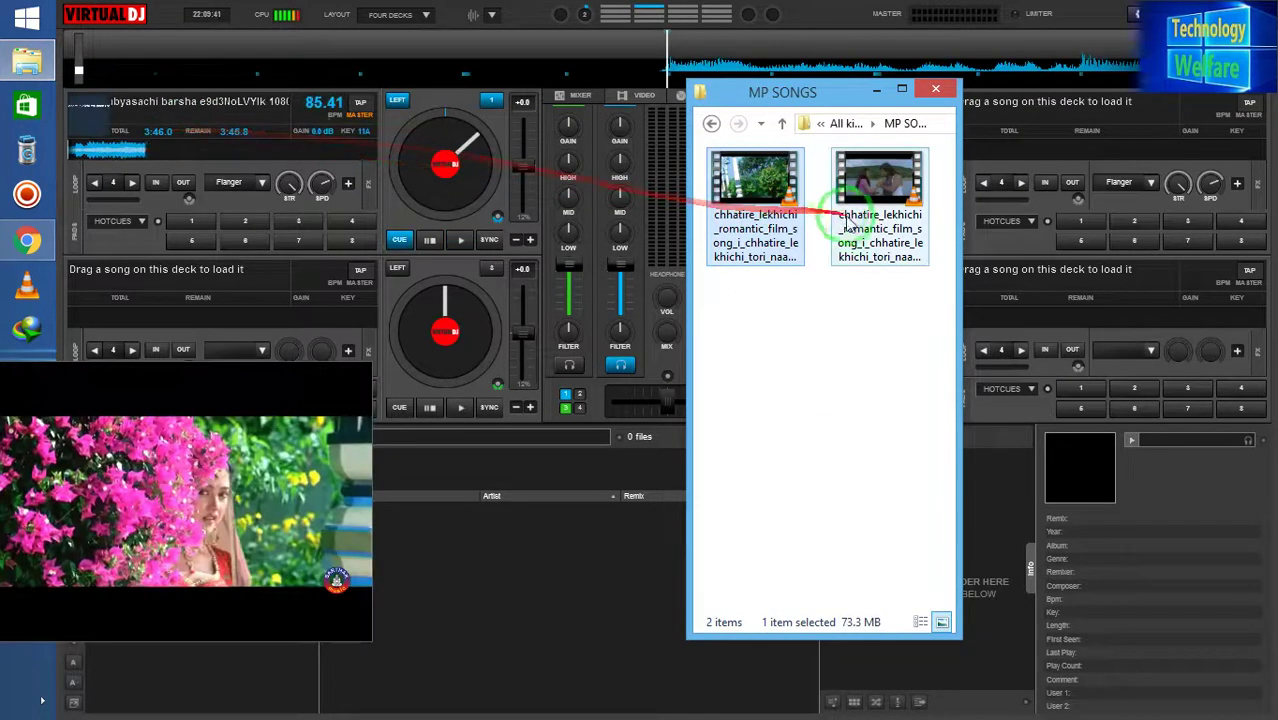
Step: Load the second MP SONGS video onto deck 2, and move the video preview window over the song browser with the folder window minimized
{"action": "left_click", "coordinate": [880, 213]}
{"action": "left_click_drag", "start_coordinate": [883, 213], "coordinate": [1070, 128]}
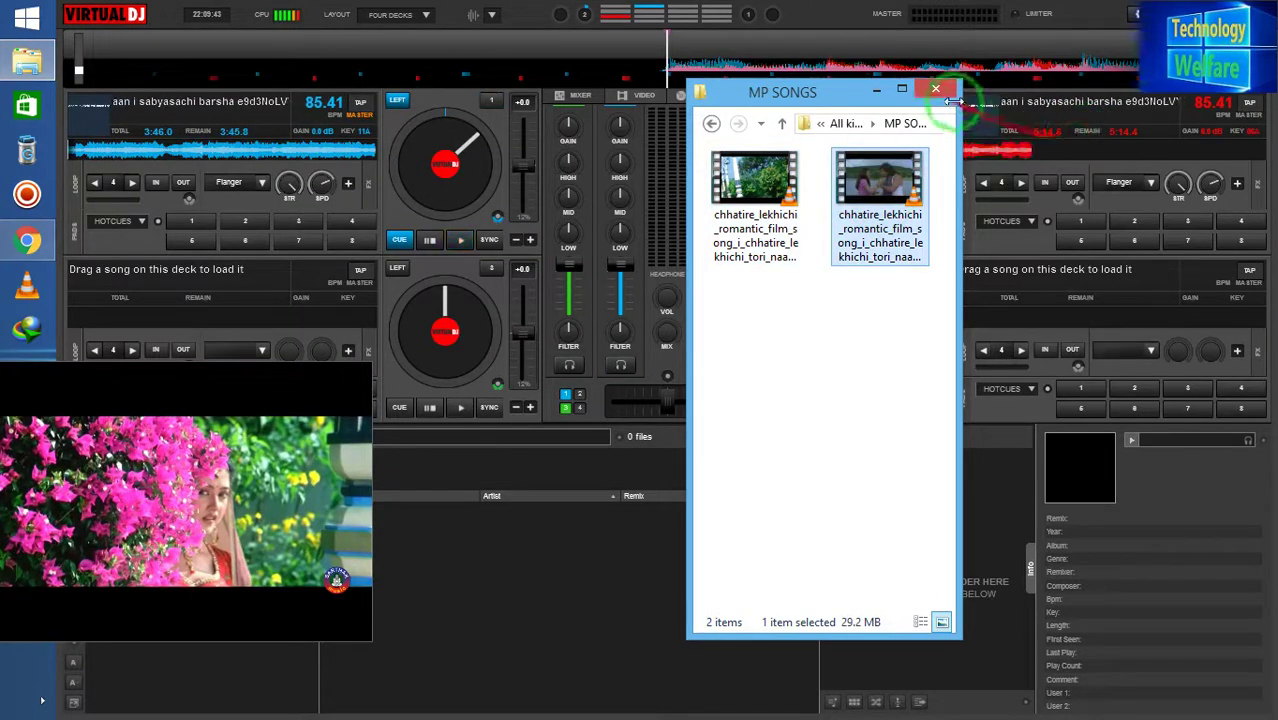
{"action": "left_click", "coordinate": [876, 91]}
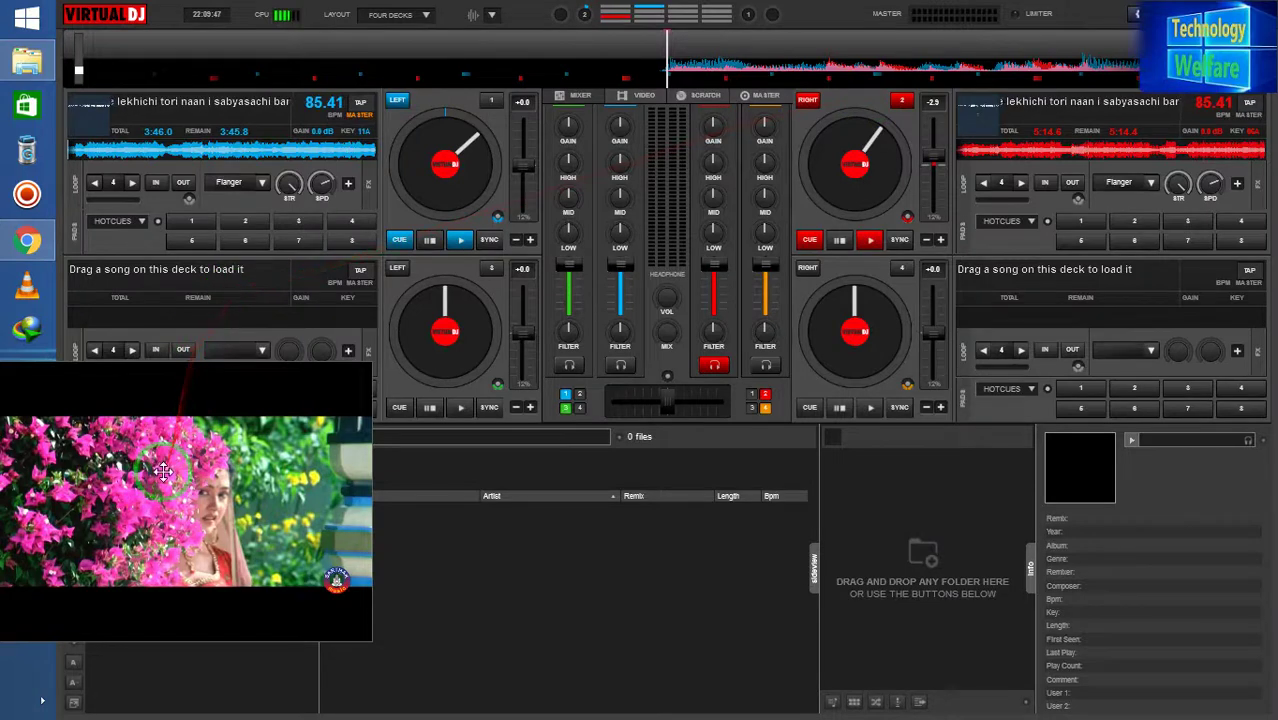
{"action": "left_click_drag", "start_coordinate": [164, 470], "coordinate": [530, 499]}
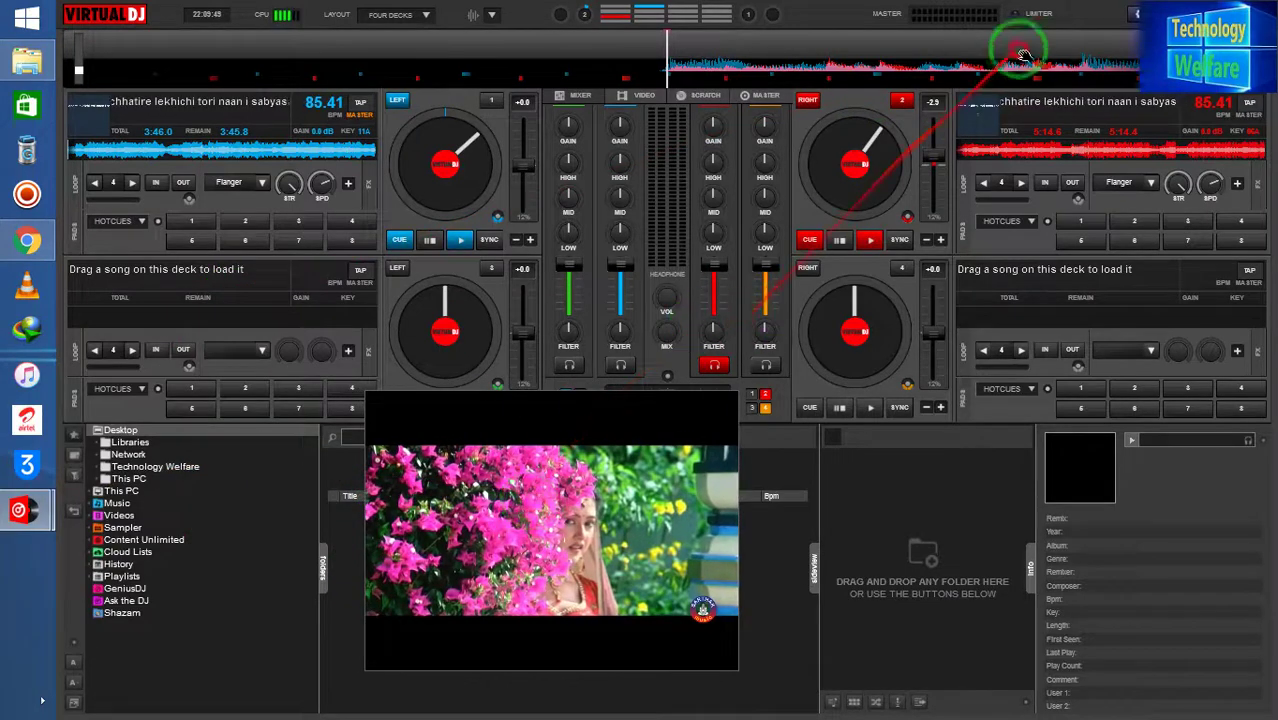
Step: Open the options settings and replace the default search term with "crop" to look for a matching setting
{"action": "left_click", "coordinate": [1103, 25]}
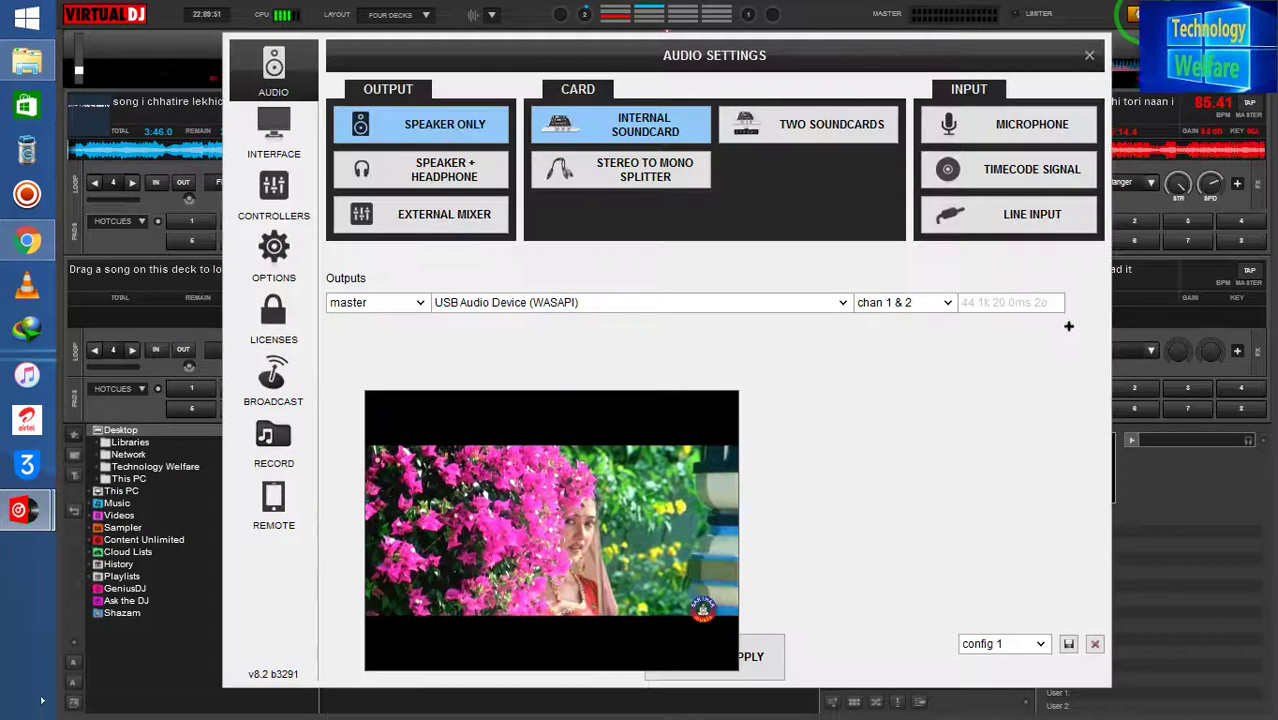
{"action": "left_click", "coordinate": [275, 248]}
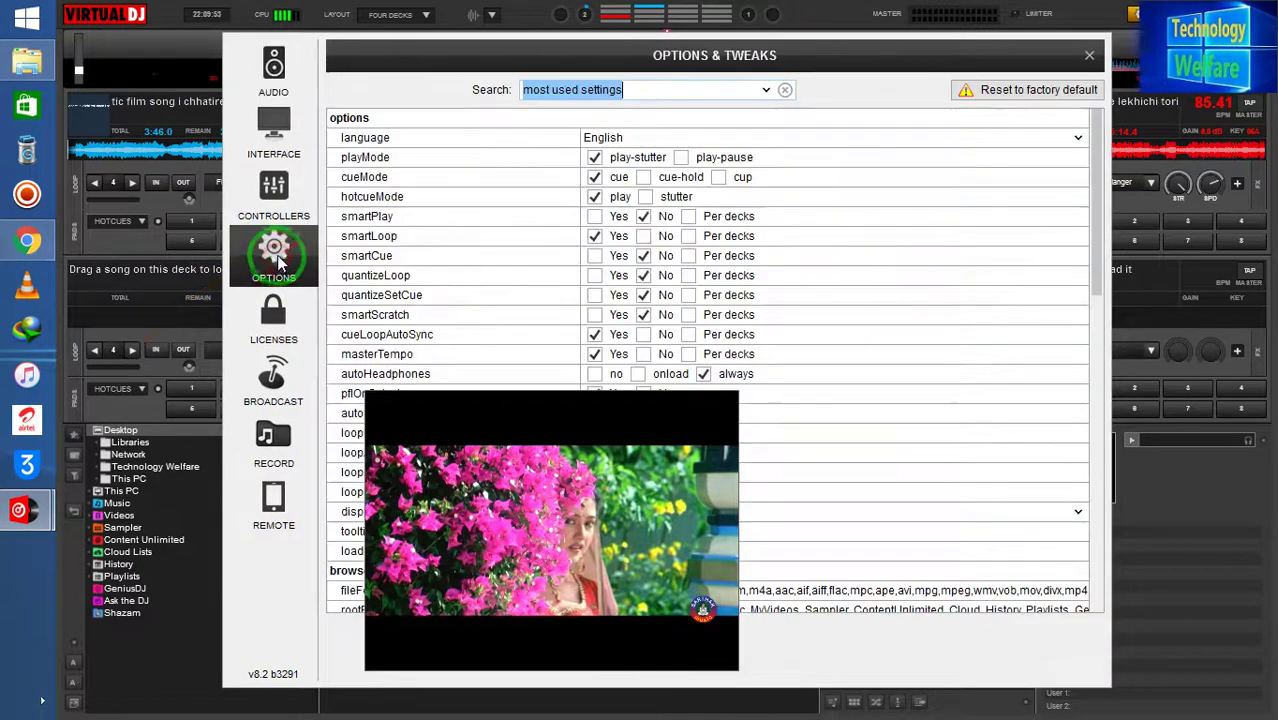
{"action": "left_click", "coordinate": [660, 89]}
{"action": "key", "text": "BackSpace"}
{"action": "key", "text": "BackSpace"}
{"action": "key", "text": "BackSpace"}
{"action": "key", "text": "BackSpace"}
{"action": "key", "text": "BackSpace"}
{"action": "key", "text": "BackSpace"}
{"action": "key", "text": "BackSpace"}
{"action": "key", "text": "BackSpace"}
{"action": "key", "text": "BackSpace"}
{"action": "key", "text": "BackSpace"}
{"action": "key", "text": "BackSpace"}
{"action": "key", "text": "BackSpace"}
{"action": "key", "text": "BackSpace"}
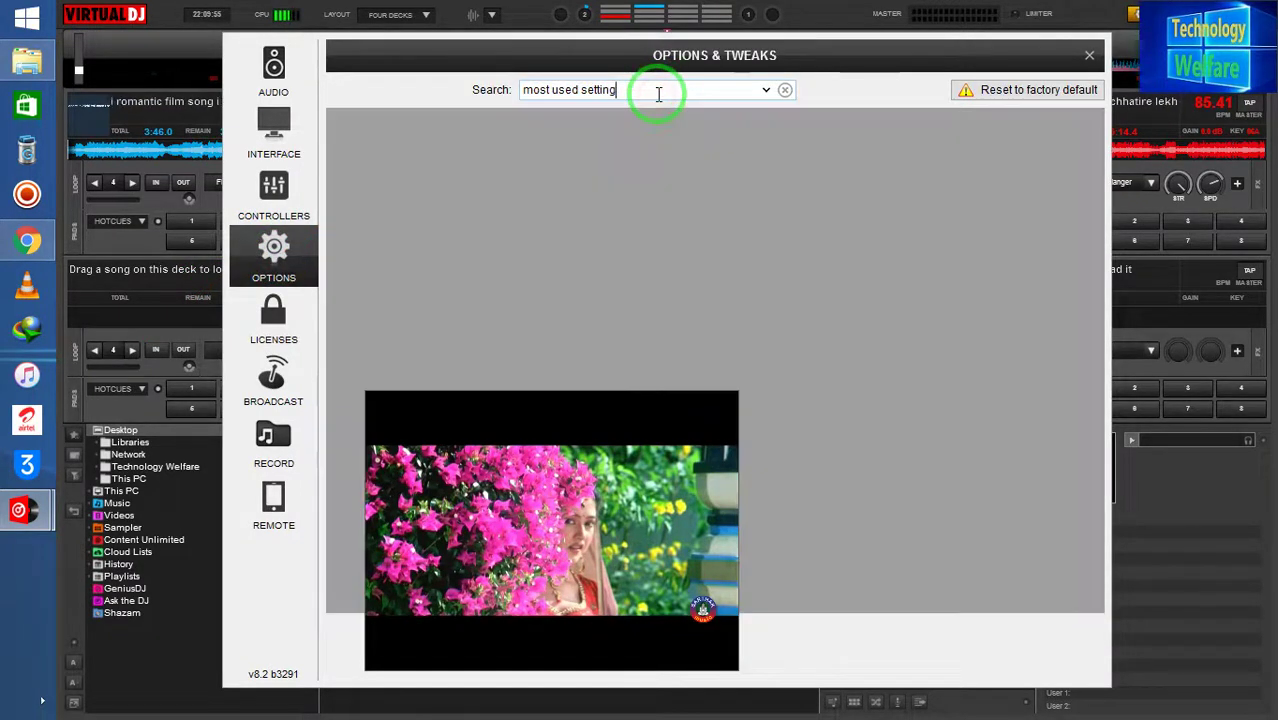
{"action": "key", "text": "BackSpace"}
{"action": "key", "text": "BackSpace"}
{"action": "key", "text": "BackSpace"}
{"action": "key", "text": "BackSpace"}
{"action": "key", "text": "BackSpace"}
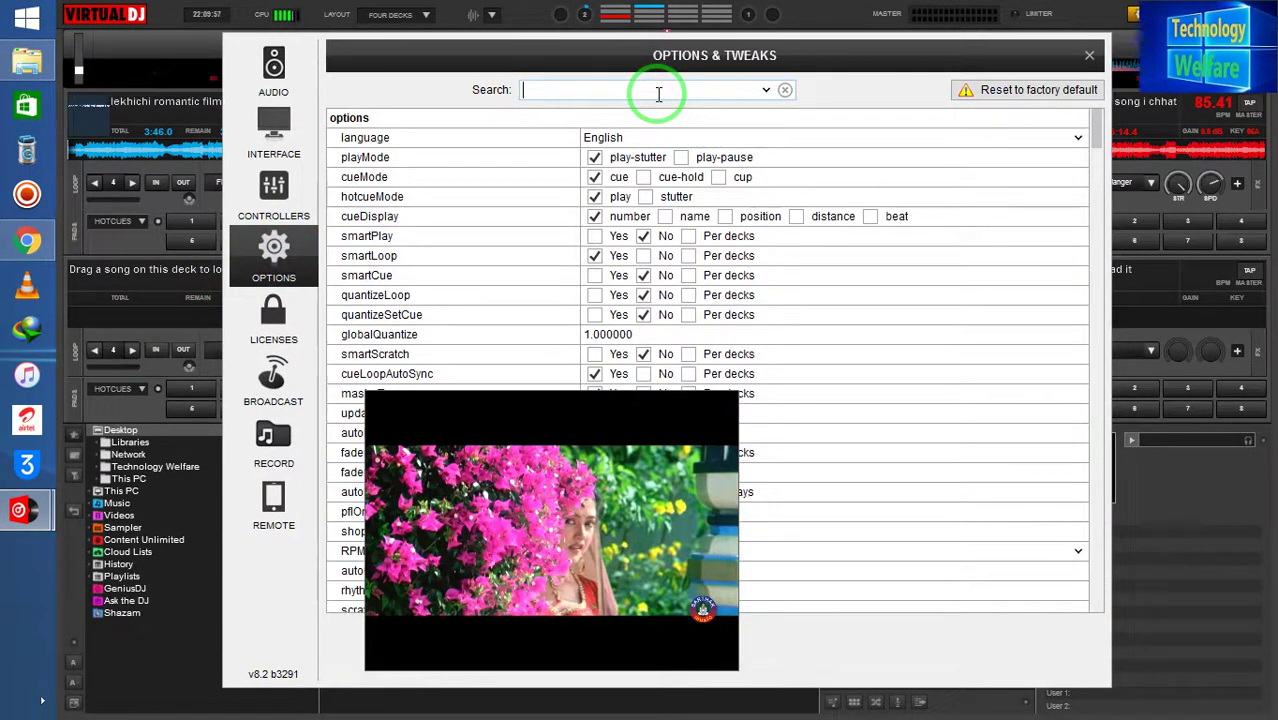
{"action": "type", "text": "cro"}
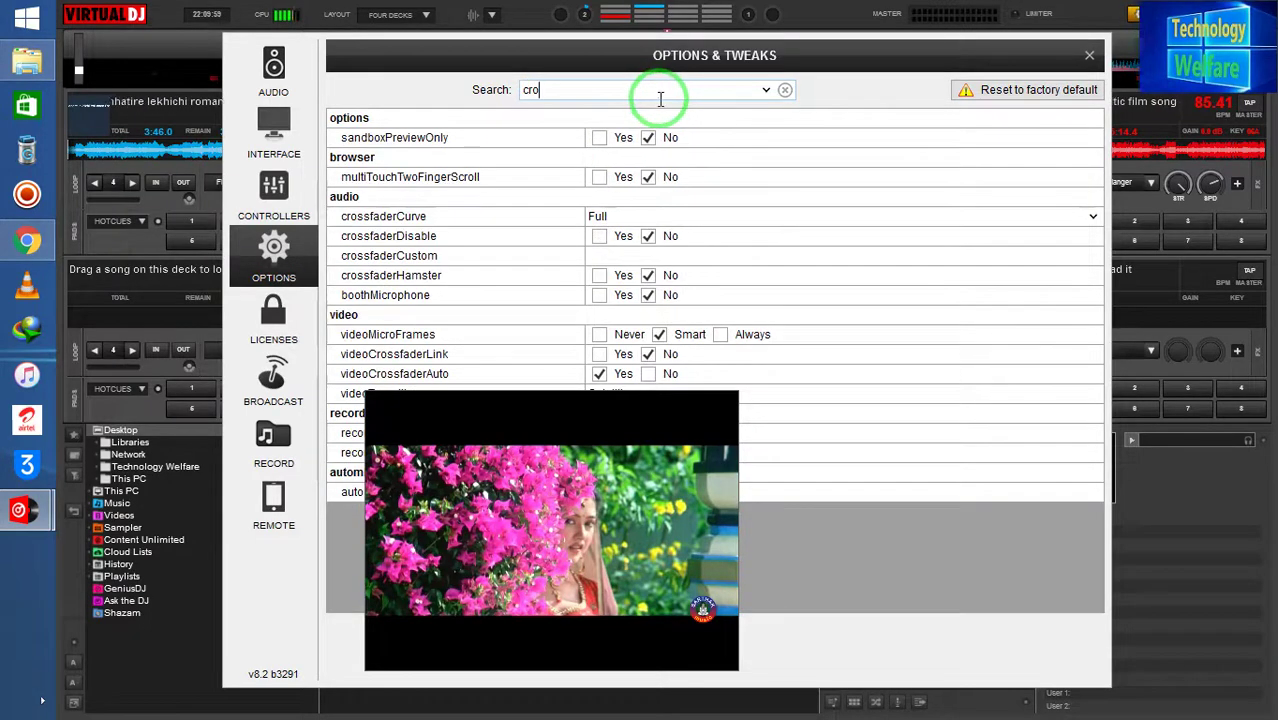
{"action": "type", "text": "p"}
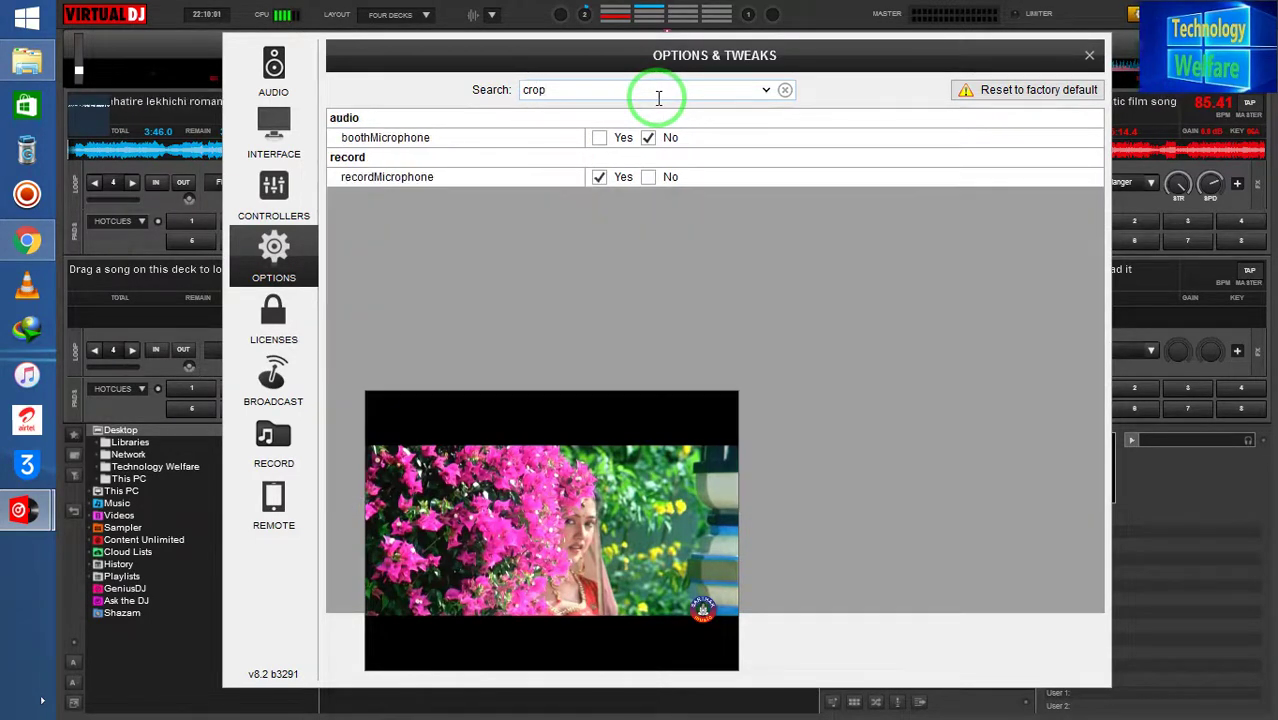
{"action": "key", "text": "BackSpace"}
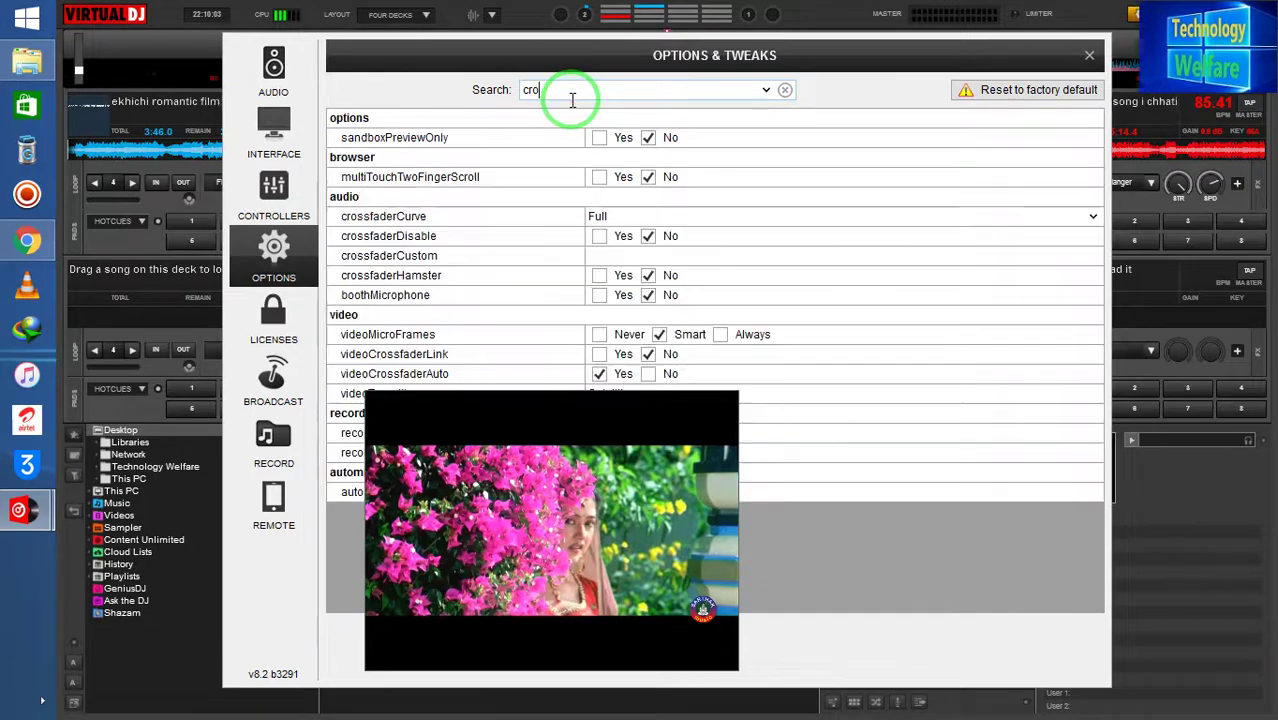
{"action": "key", "text": "BackSpace"}
{"action": "key", "text": "BackSpace"}
{"action": "key", "text": "BackSpace"}
{"action": "type", "text": "viedo"}
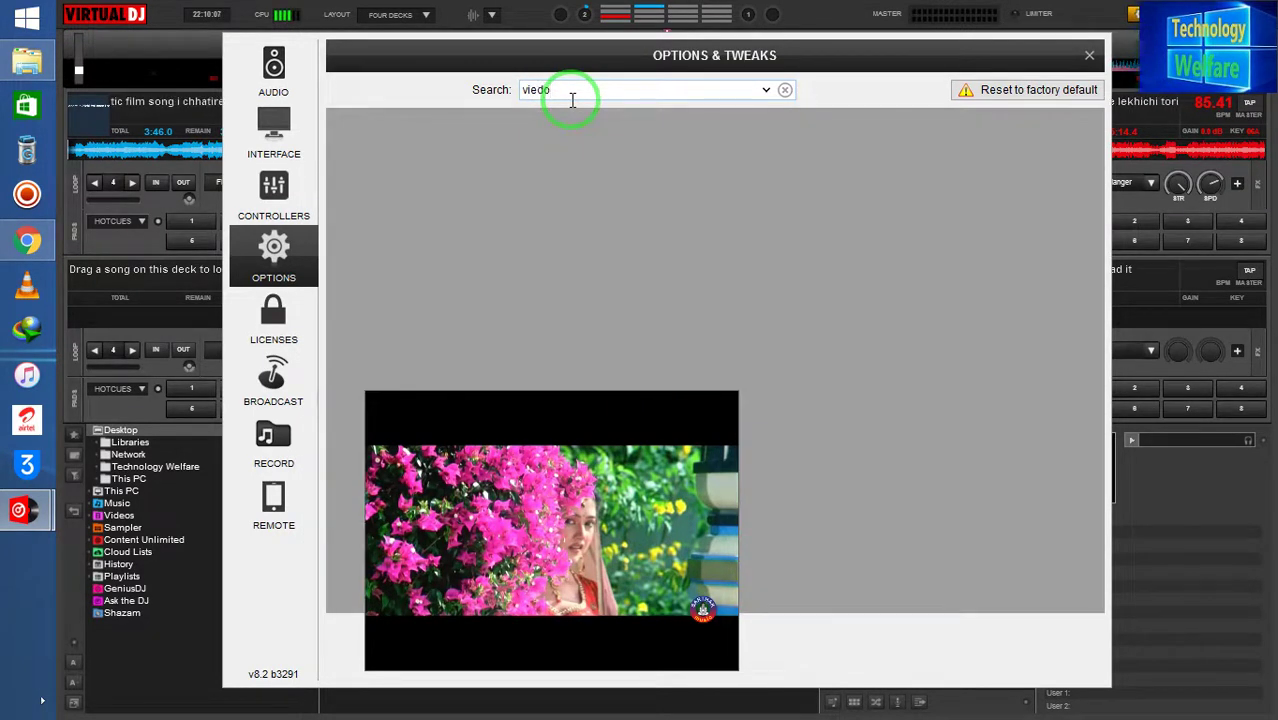
{"action": "key", "text": "BackSpace"}
{"action": "key", "text": "BackSpace"}
{"action": "key", "text": "BackSpace"}
{"action": "key", "text": "BackSpace"}
{"action": "key", "text": "BackSpace"}
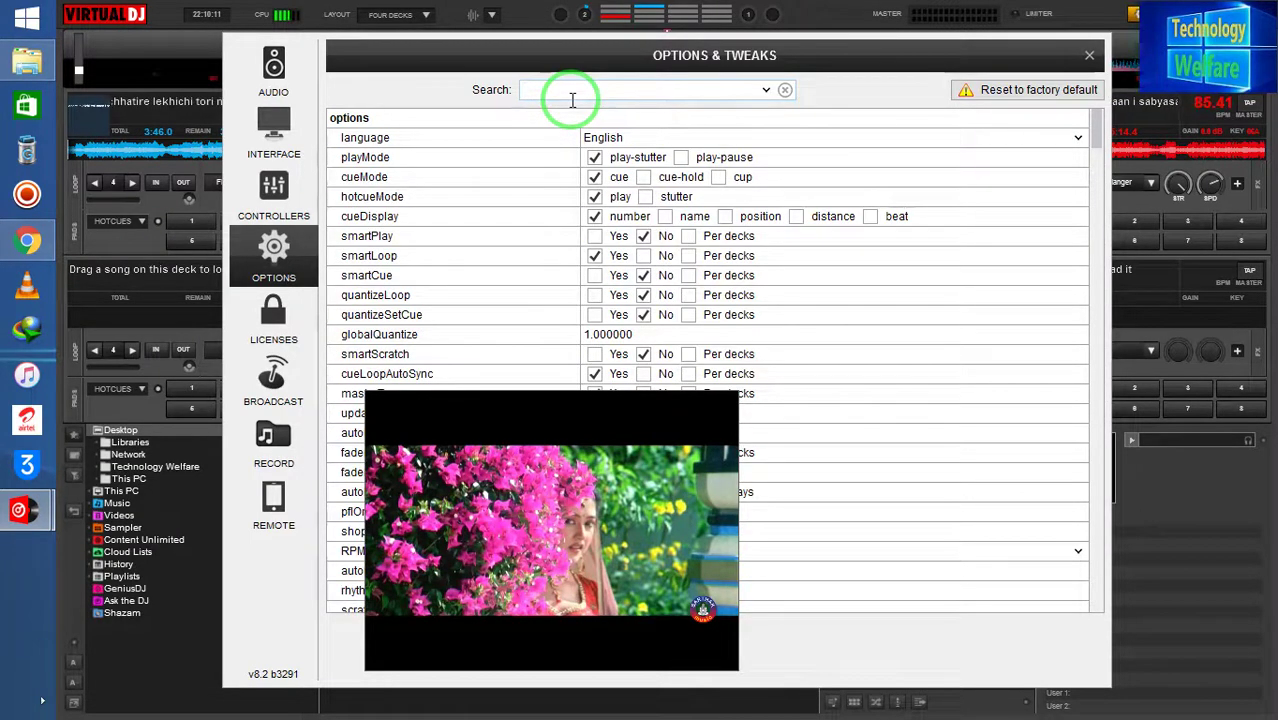
Step: Search the options for "cro" and move the video preview window off the names in the settings list
{"action": "type", "text": "cr"}
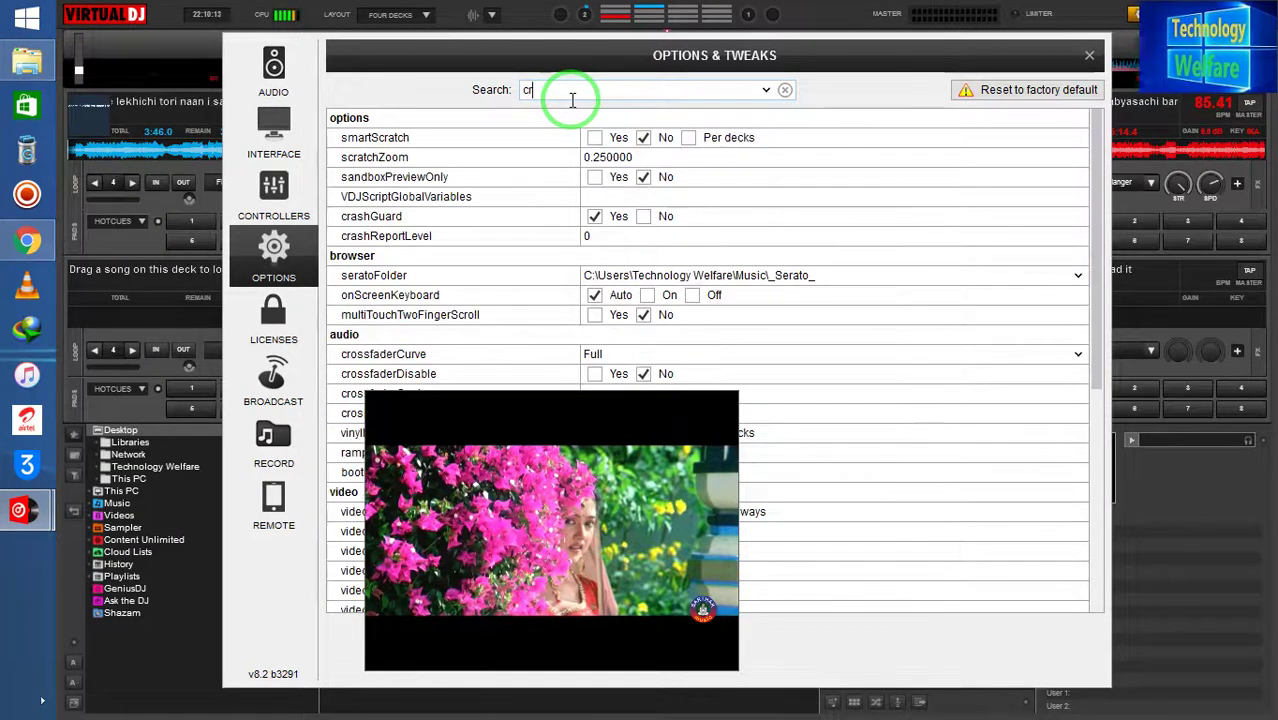
{"action": "type", "text": "o"}
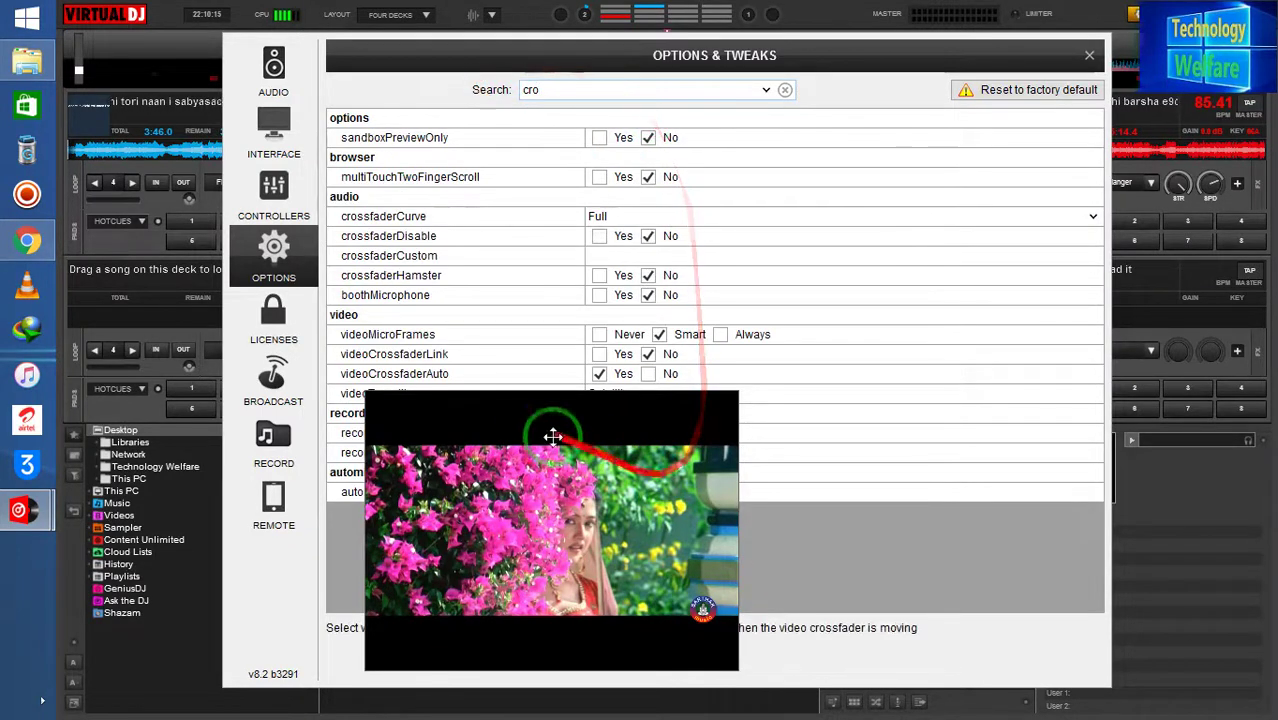
{"action": "left_click_drag", "start_coordinate": [551, 428], "coordinate": [931, 374]}
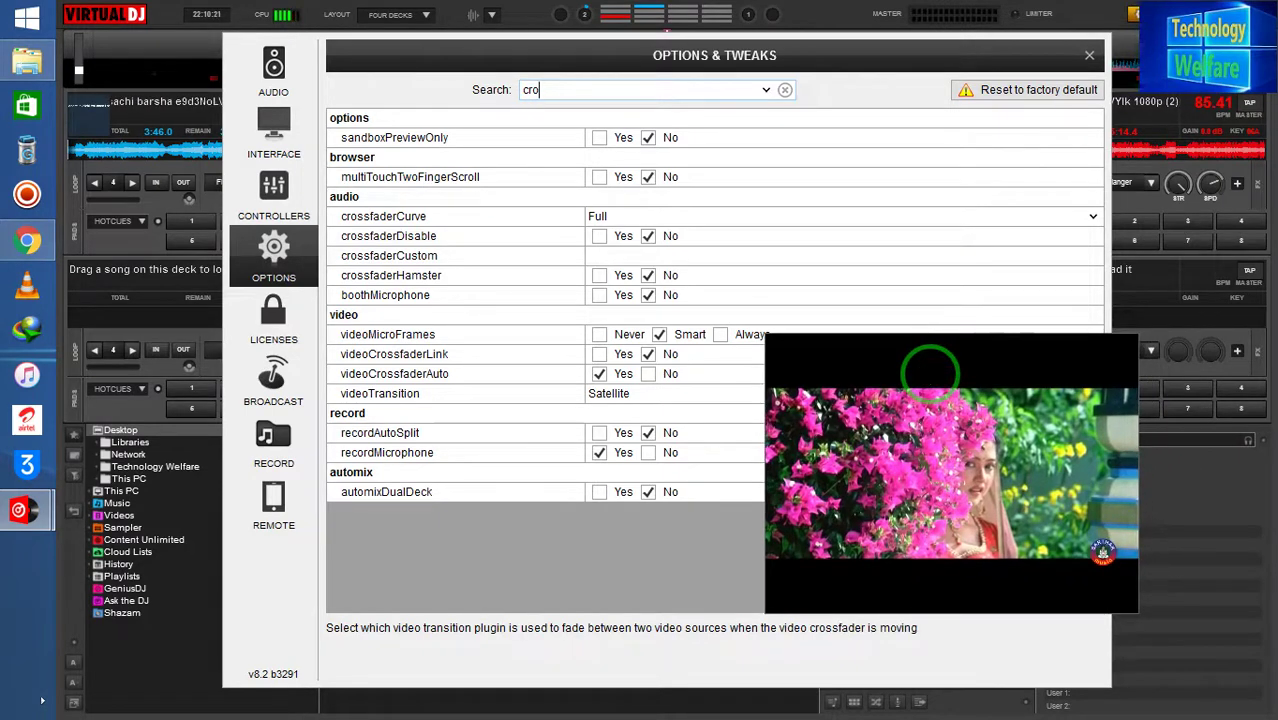
Step: Search the options for "vid" in place of the current term and set letterBoxing to crop
{"action": "left_click", "coordinate": [612, 88]}
{"action": "key", "text": "BackSpace"}
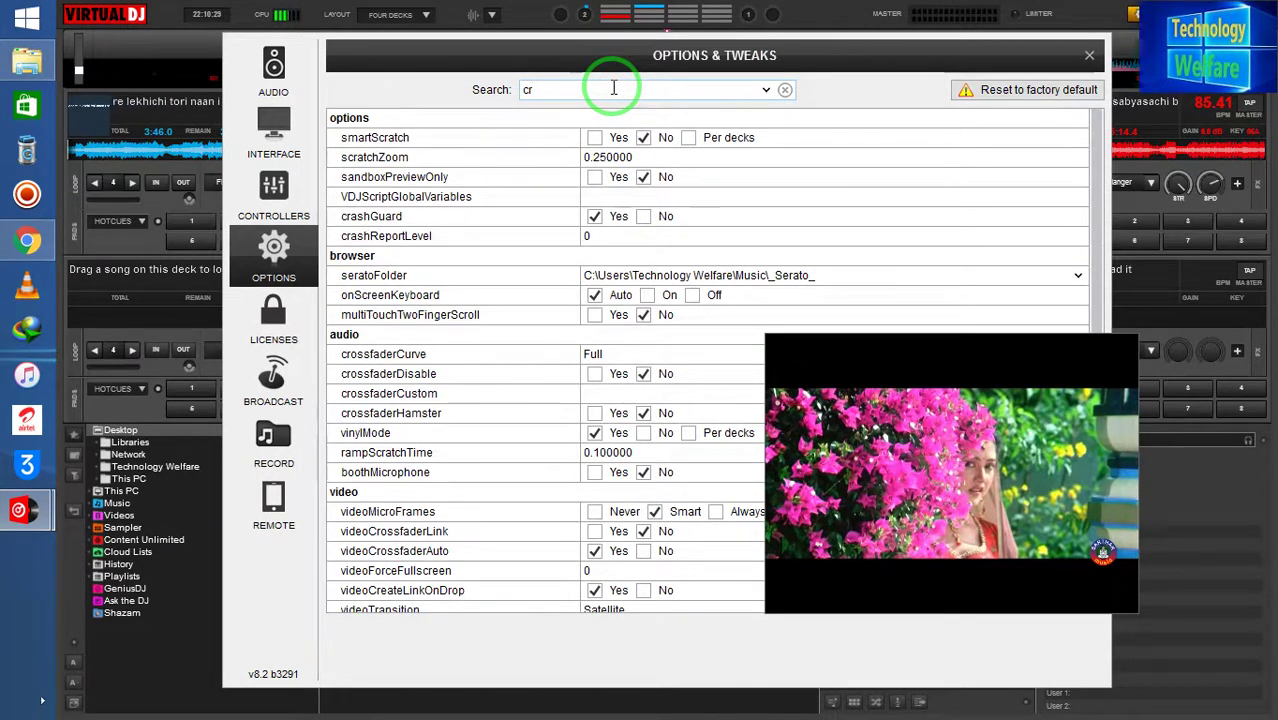
{"action": "key", "text": "BackSpace"}
{"action": "key", "text": "BackSpace"}
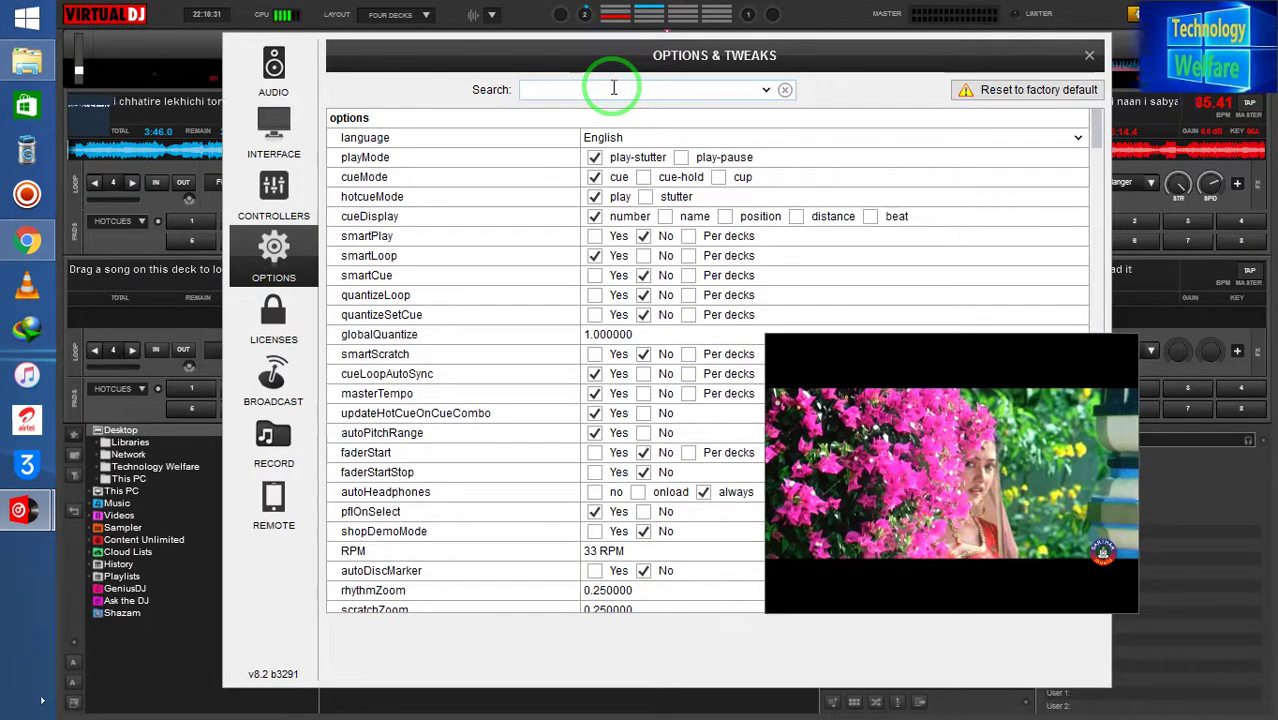
{"action": "type", "text": "vid"}
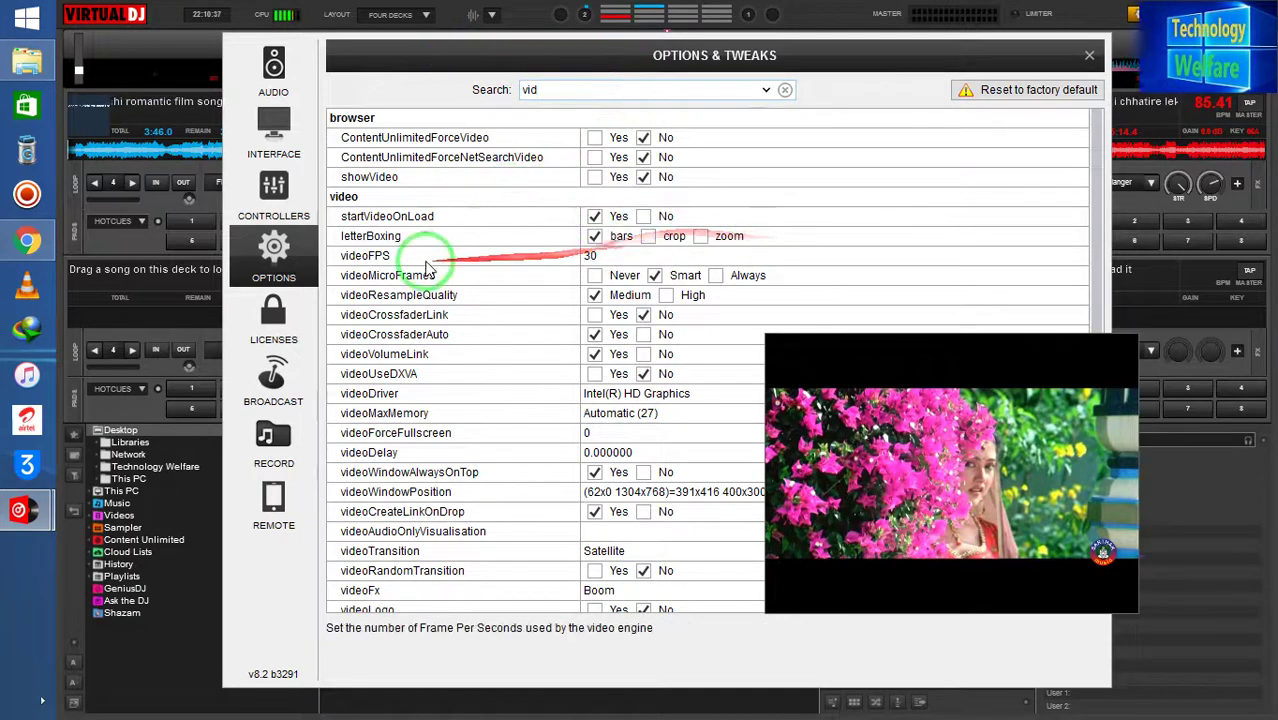
{"action": "left_click", "coordinate": [650, 238]}
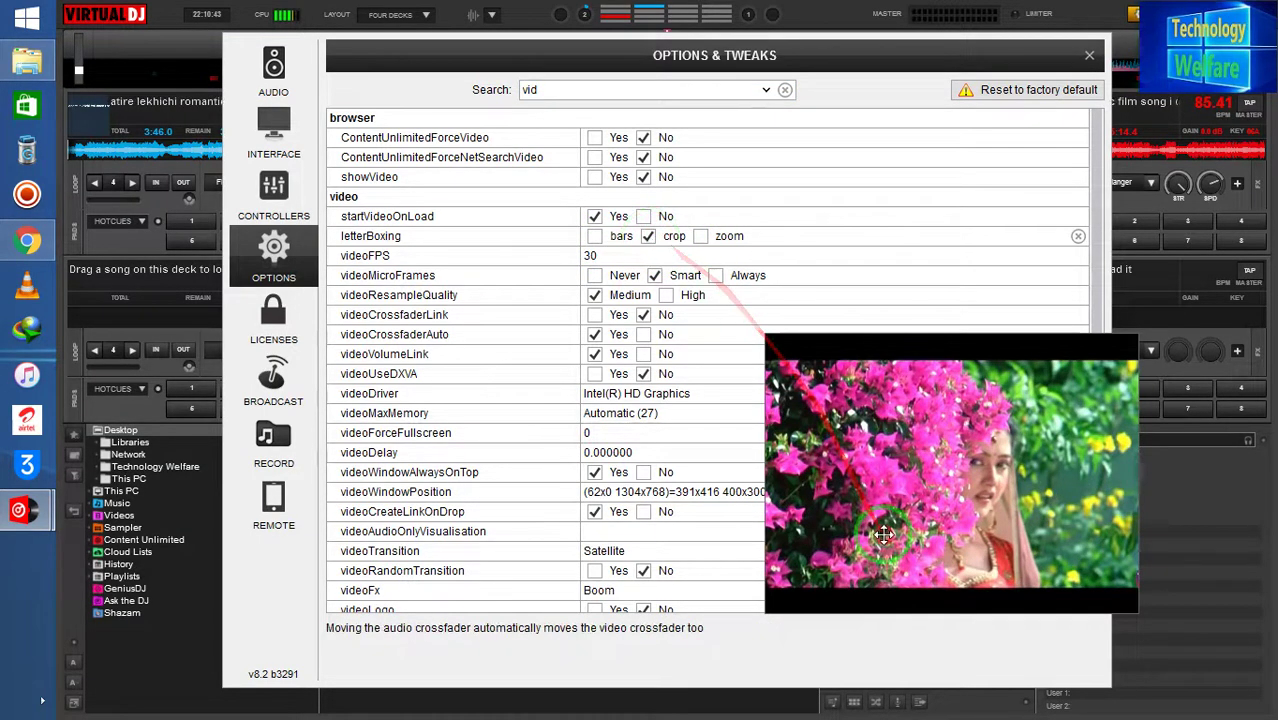
Step: Close the options, reduce the height of the video preview window, and move it over the song browser
{"action": "left_click_drag", "start_coordinate": [883, 536], "coordinate": [845, 305]}
{"action": "left_click", "coordinate": [1088, 50]}
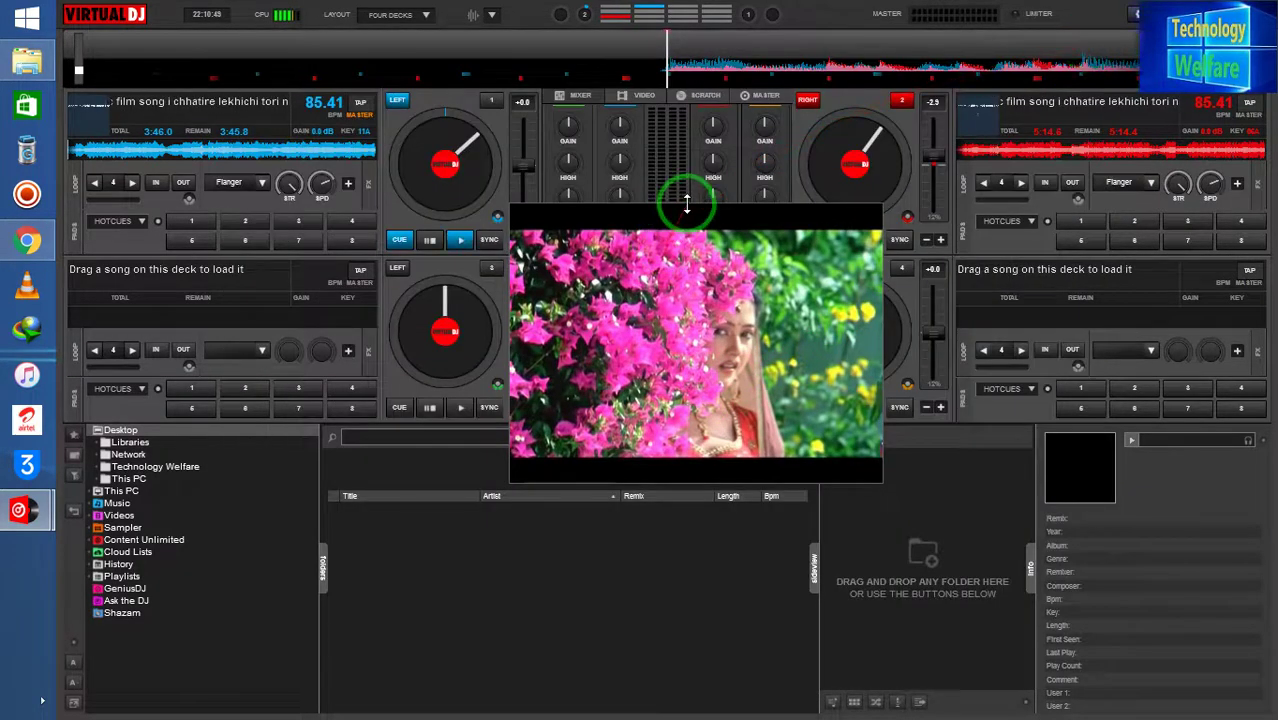
{"action": "left_click_drag", "start_coordinate": [686, 203], "coordinate": [691, 270]}
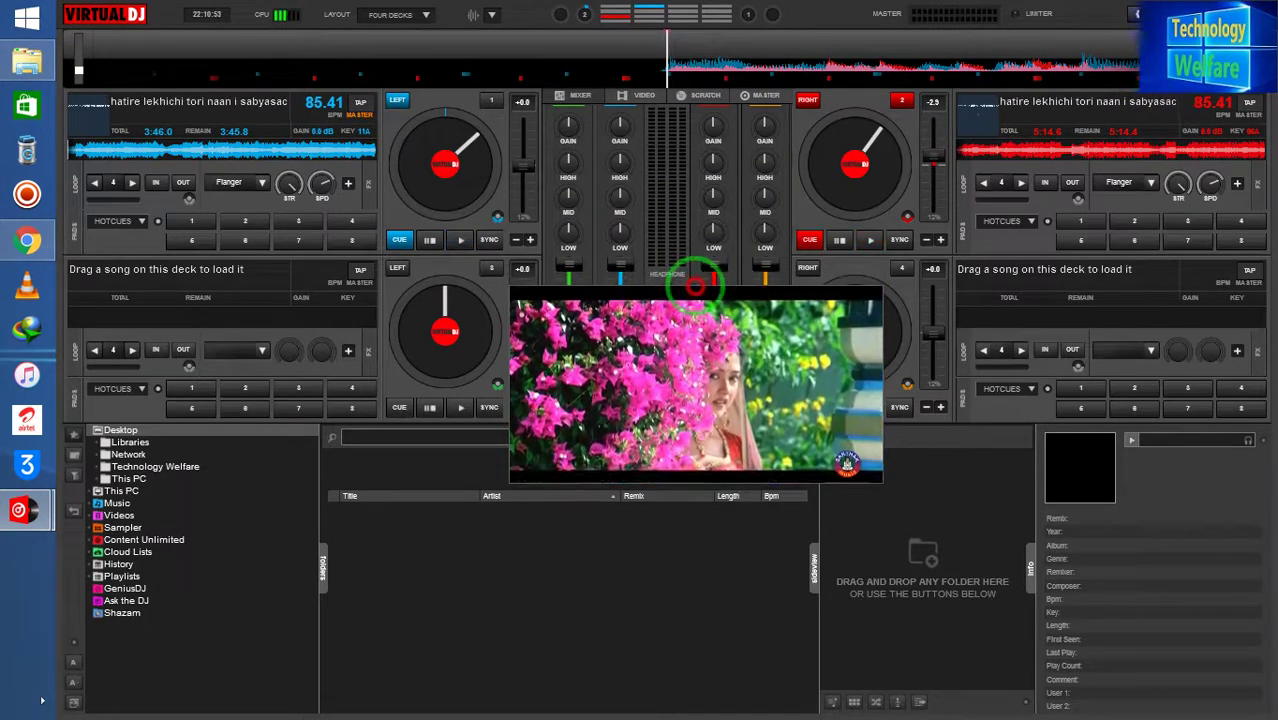
{"action": "left_click_drag", "start_coordinate": [695, 278], "coordinate": [628, 522]}
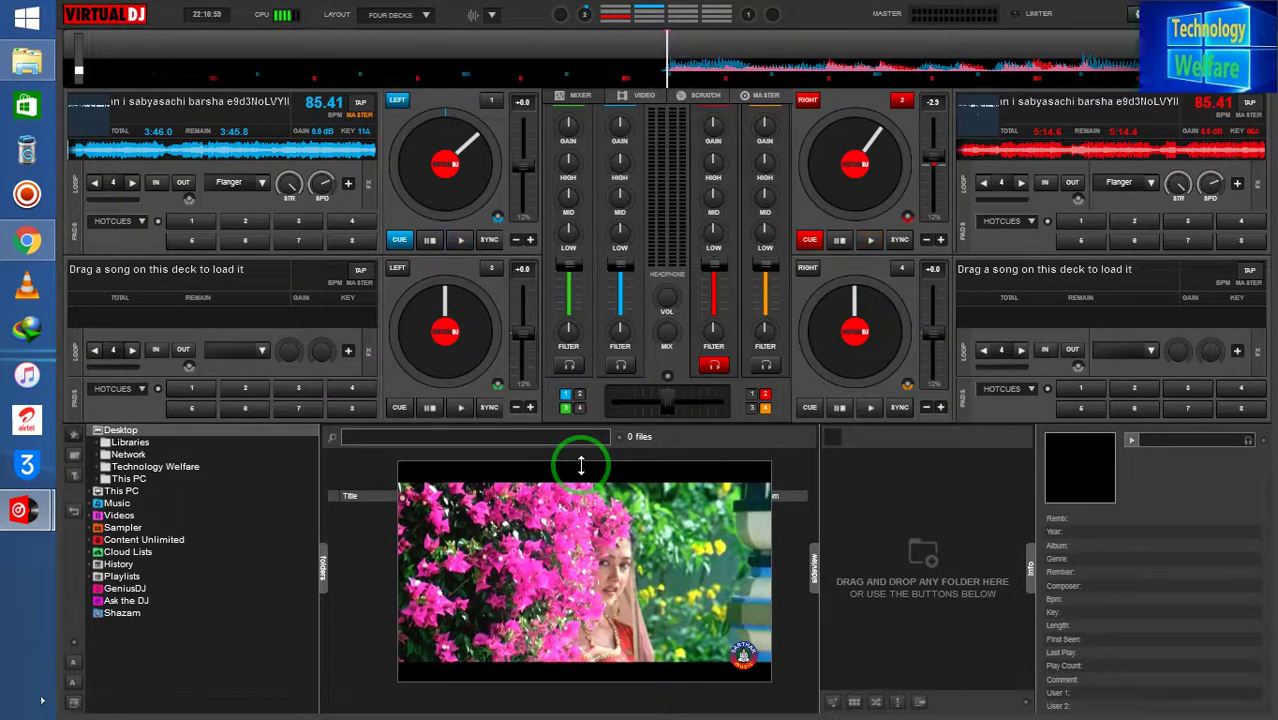
Step: Open a file window and go to the Music folder inside the Technology Welfare user's Downloads folder on Local Disk (C:)
{"action": "key", "text": "super+e"}
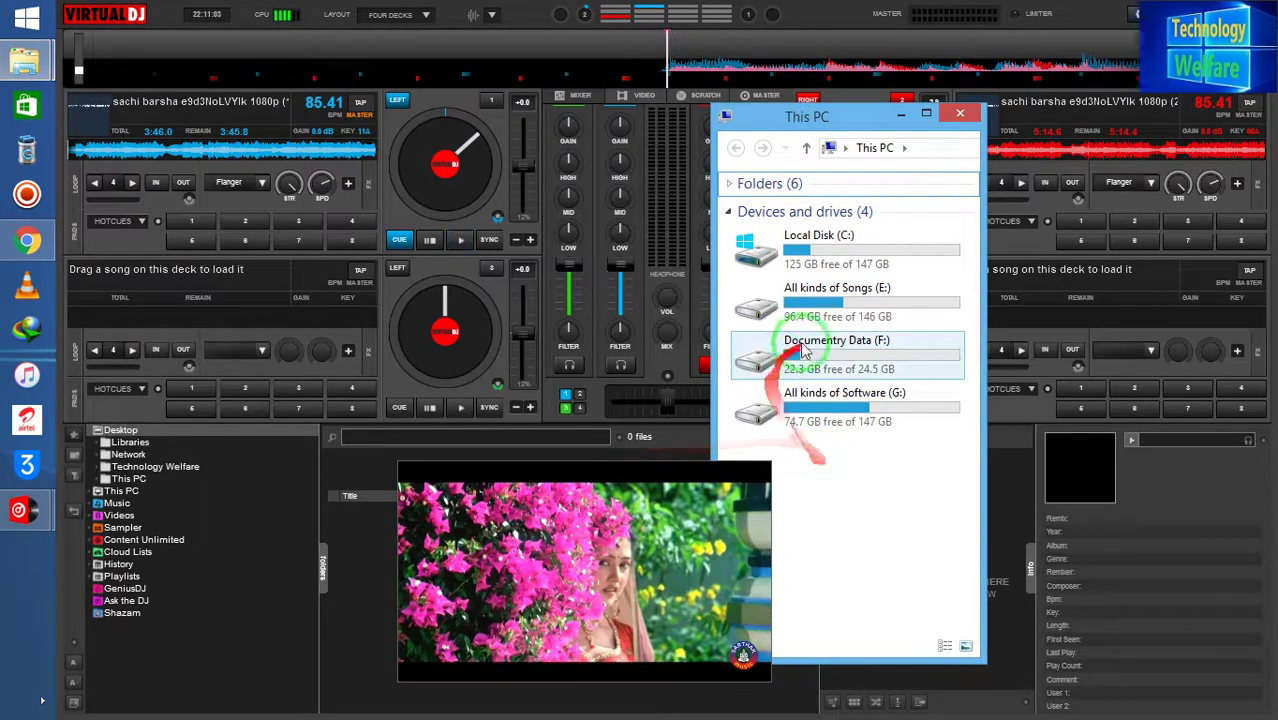
{"action": "double_click", "coordinate": [836, 252]}
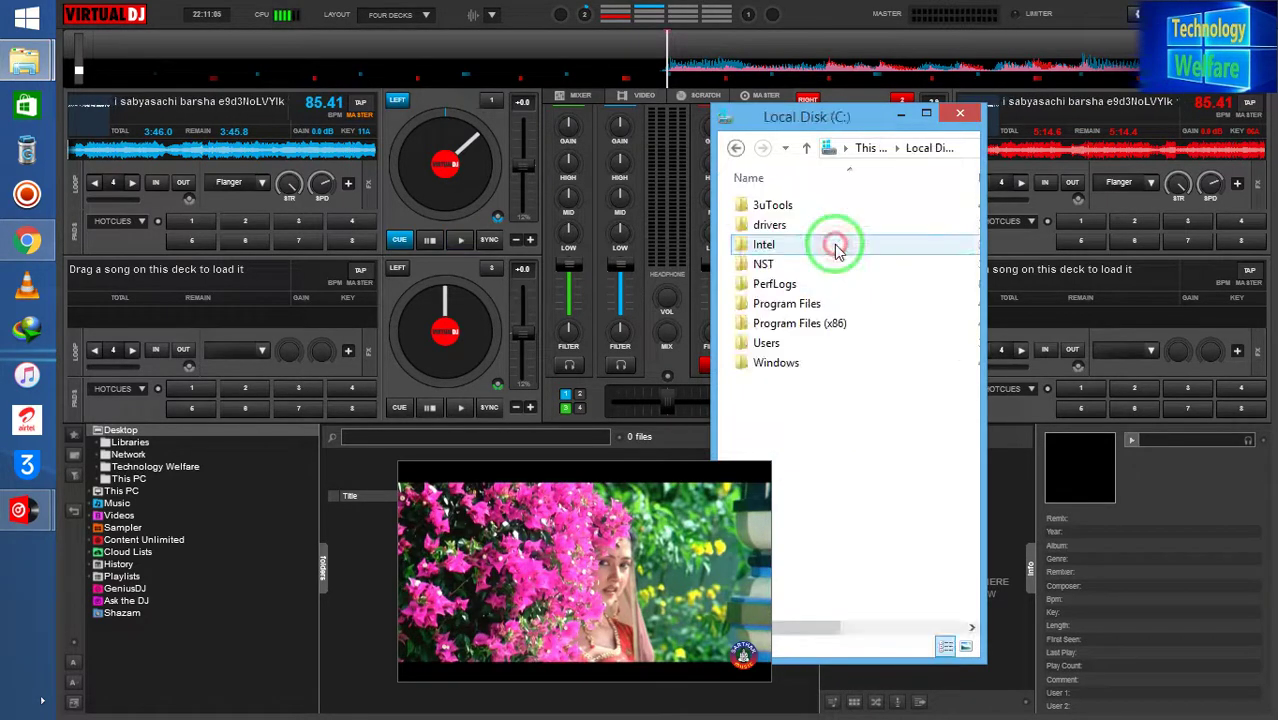
{"action": "double_click", "coordinate": [798, 345]}
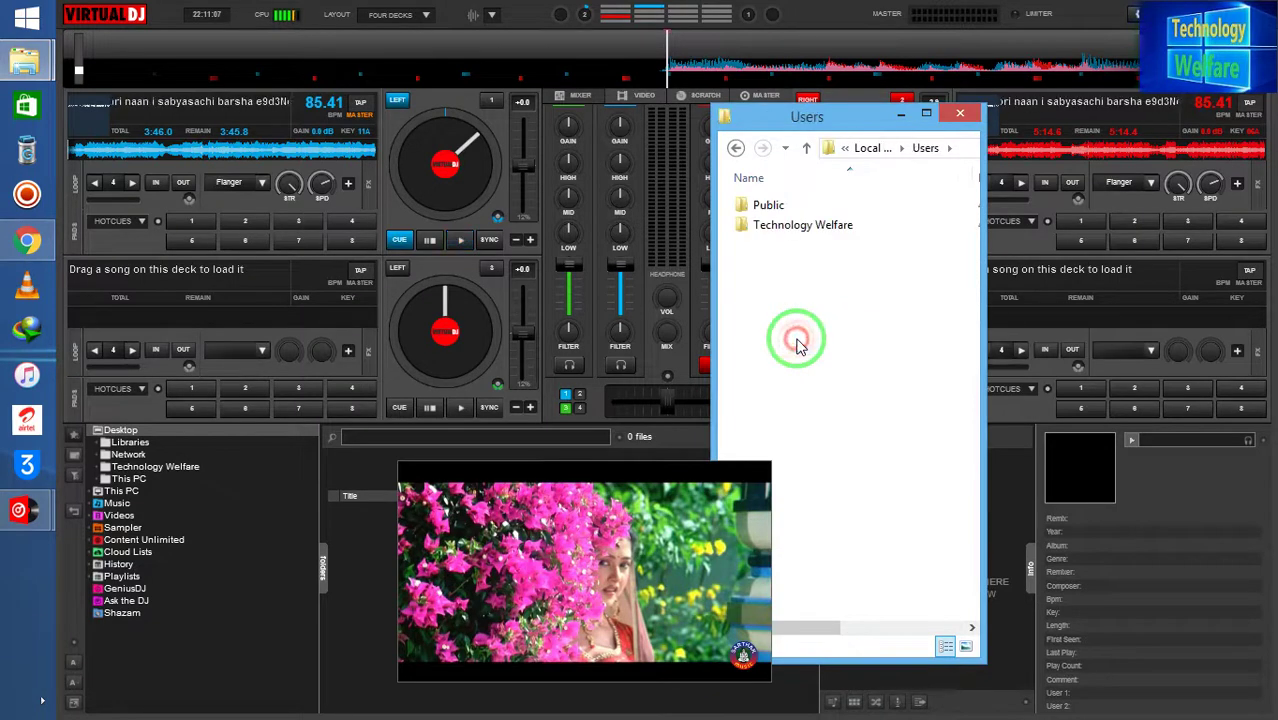
{"action": "left_click", "coordinate": [804, 230]}
{"action": "double_click", "coordinate": [804, 228]}
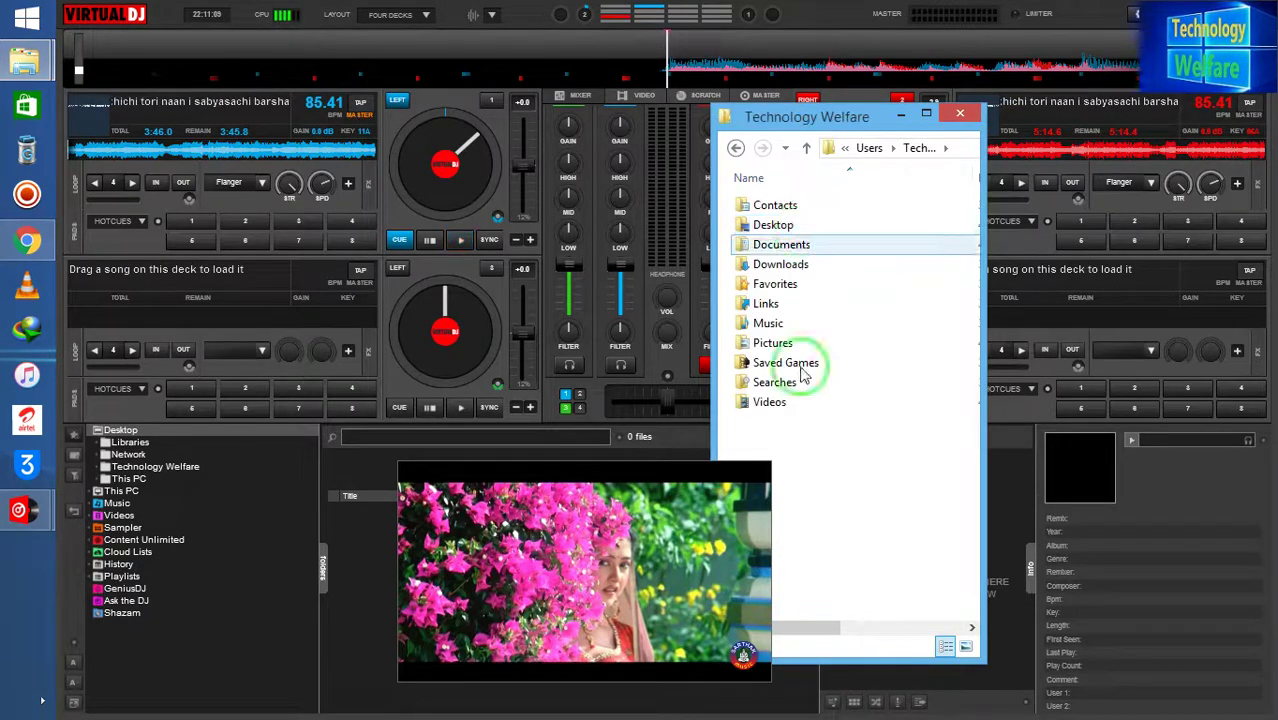
{"action": "left_click", "coordinate": [790, 264]}
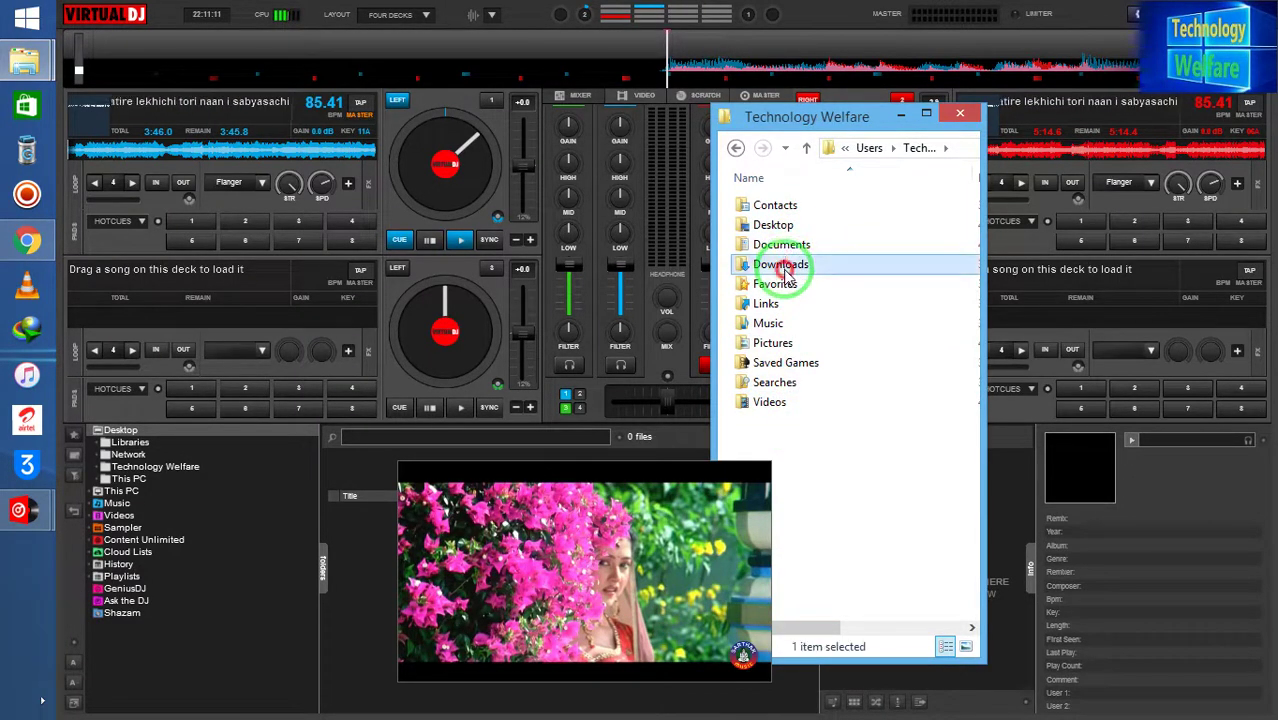
{"action": "double_click", "coordinate": [790, 264]}
{"action": "left_click", "coordinate": [787, 246]}
{"action": "double_click", "coordinate": [787, 246]}
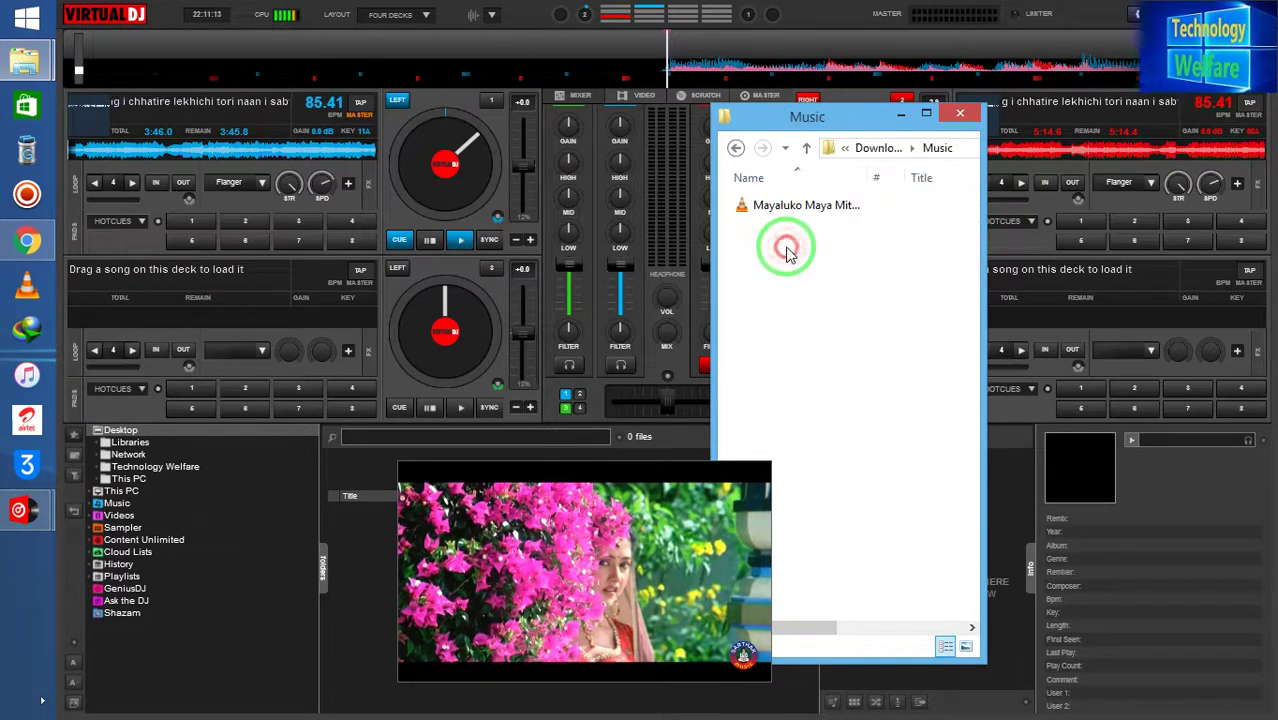
Step: Load the Mayaluko Maya Mitho song from the Music folder onto deck 3
{"action": "left_click", "coordinate": [792, 210]}
{"action": "left_click_drag", "start_coordinate": [792, 210], "coordinate": [117, 292]}
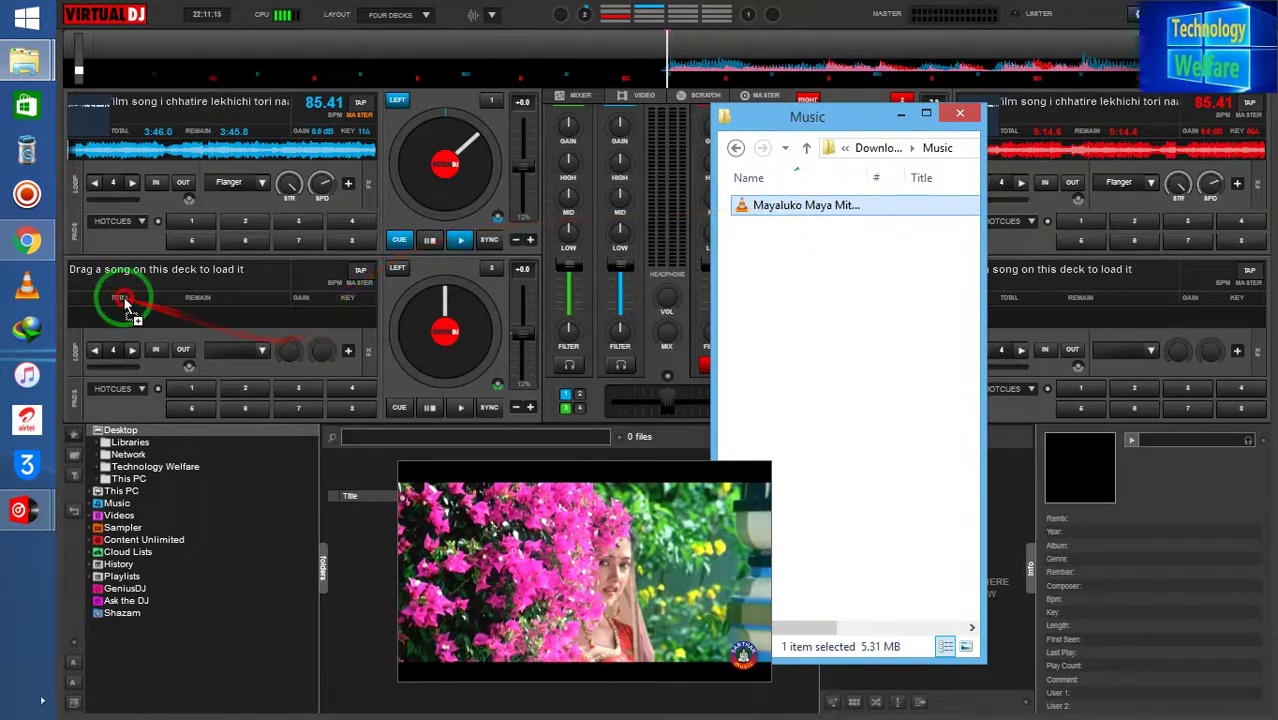
{"action": "left_click", "coordinate": [617, 234]}
{"action": "left_click", "coordinate": [805, 66]}
{"action": "left_click", "coordinate": [794, 314]}
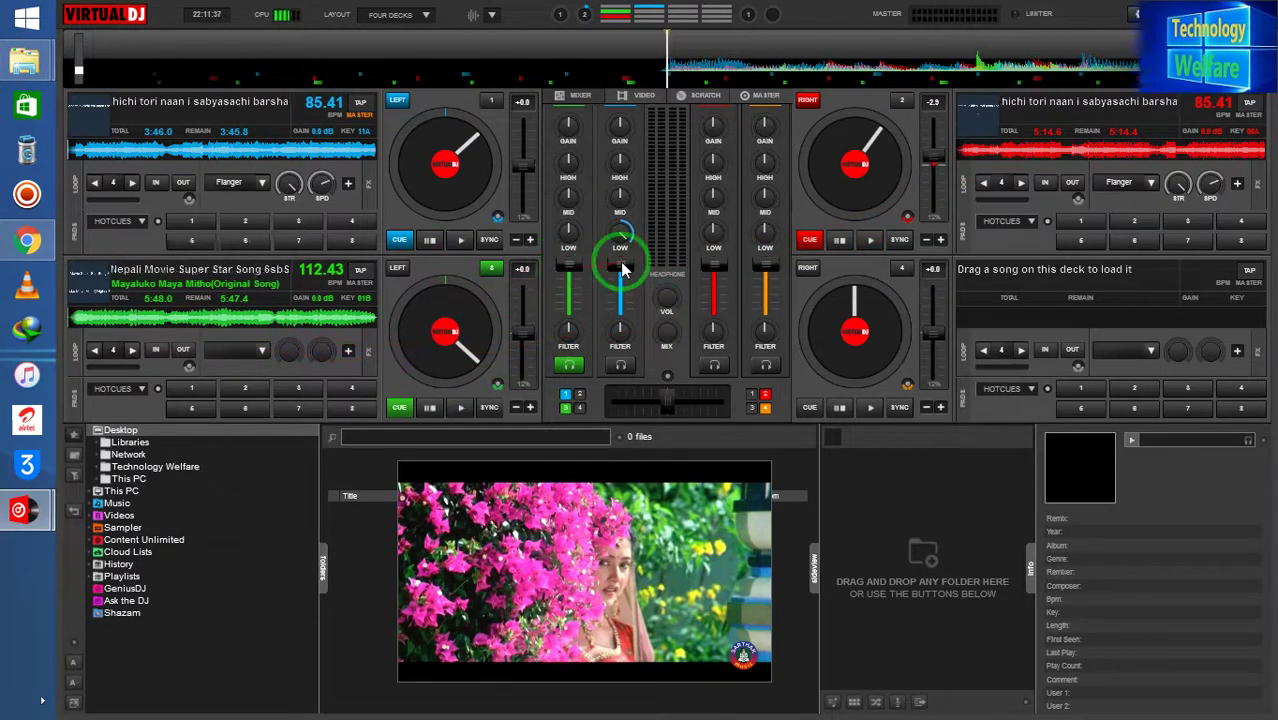
Step: Try out deck 1's volume fader and switch its headphone monitoring on and off again
{"action": "mouse_move", "coordinate": [616, 272]}
{"action": "left_mouse_down"}
{"action": "mouse_move", "coordinate": [621, 308]}
{"action": "mouse_move", "coordinate": [608, 251]}
{"action": "mouse_move", "coordinate": [605, 263]}
{"action": "mouse_move", "coordinate": [620, 308]}
{"action": "mouse_move", "coordinate": [620, 258]}
{"action": "left_mouse_up"}
{"action": "left_click", "coordinate": [624, 366]}
{"action": "left_click", "coordinate": [624, 366]}
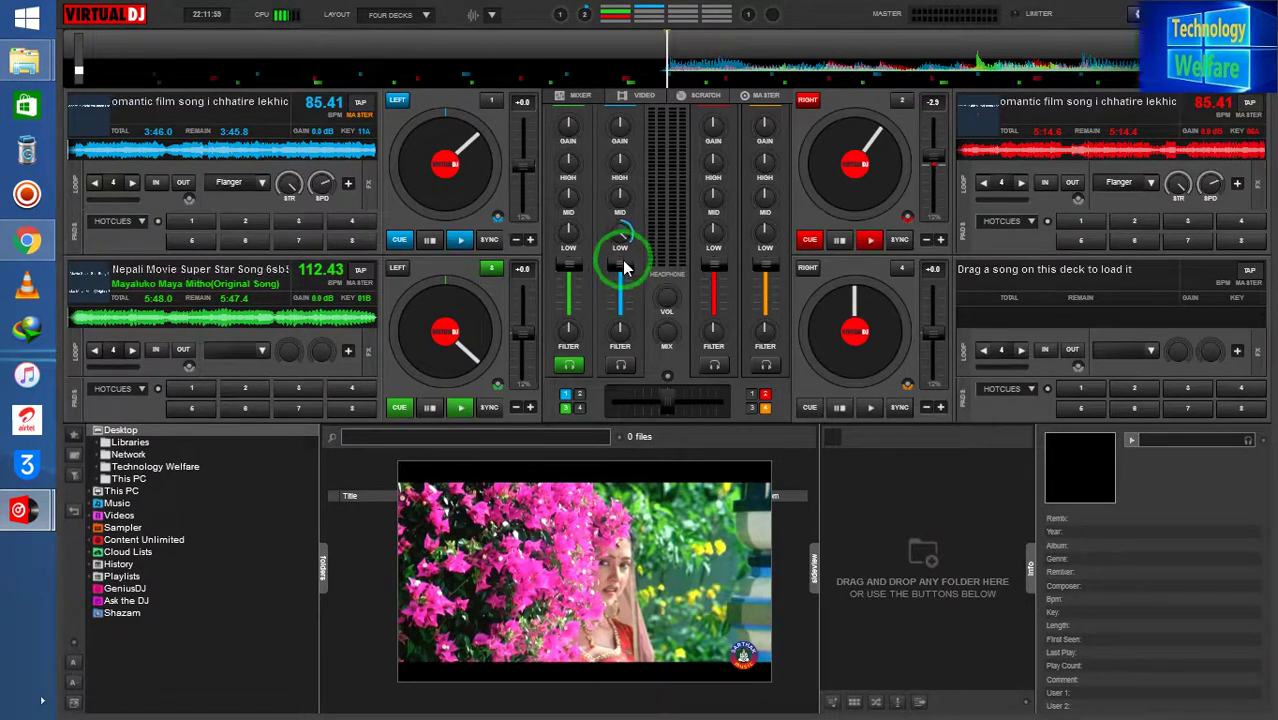
{"action": "left_click_drag", "start_coordinate": [617, 258], "coordinate": [620, 272]}
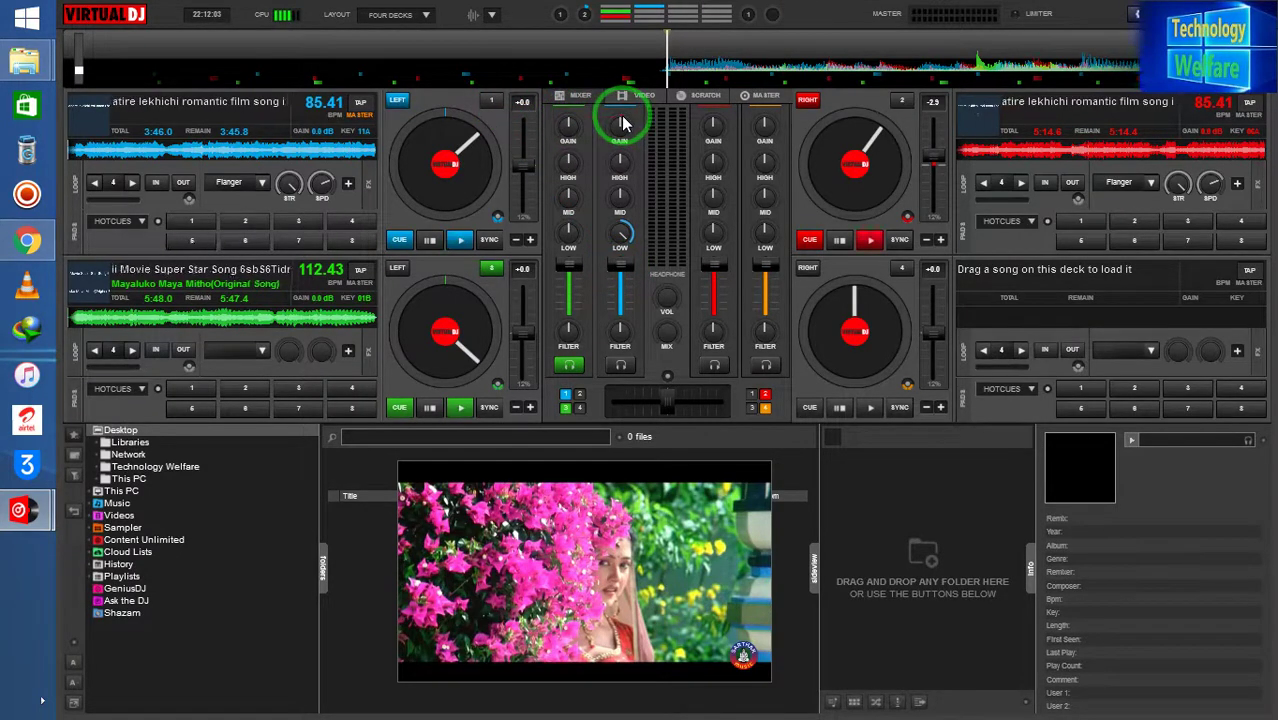
Step: Turn the gain of decks 1 and 2 down to the minimum in the mixer
{"action": "left_click_drag", "start_coordinate": [621, 121], "coordinate": [599, 177]}
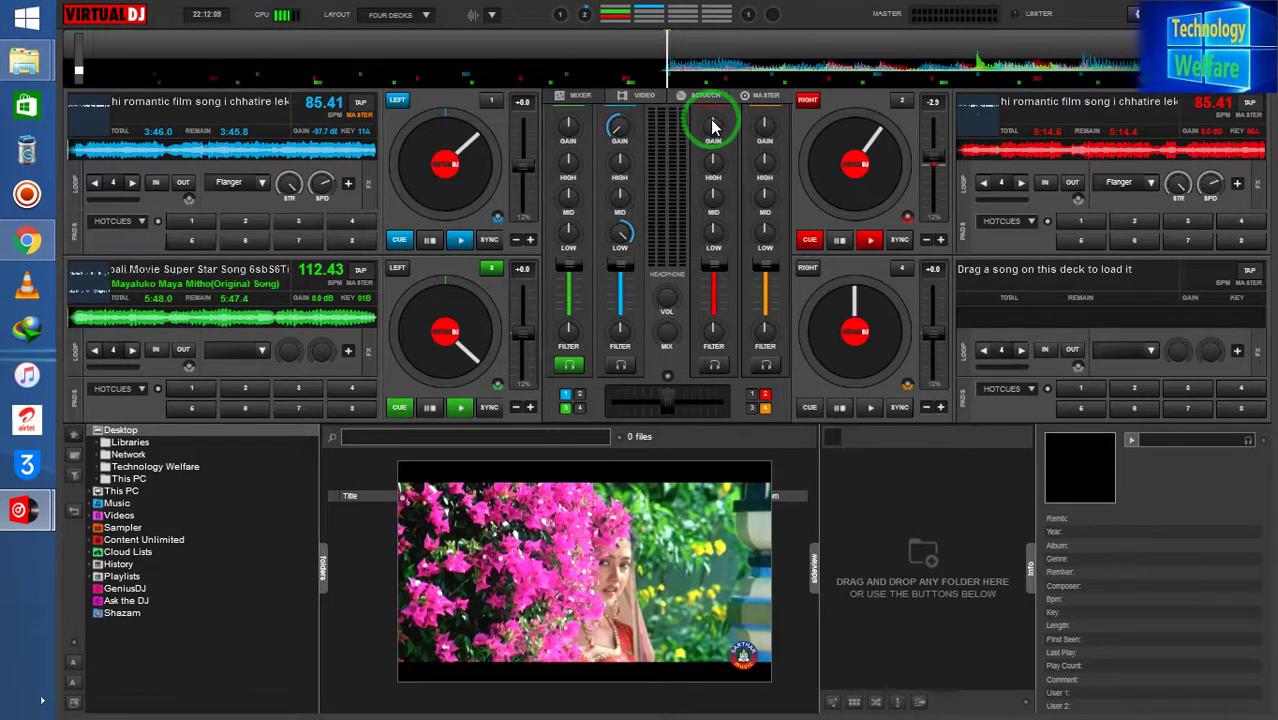
{"action": "mouse_move", "coordinate": [711, 125]}
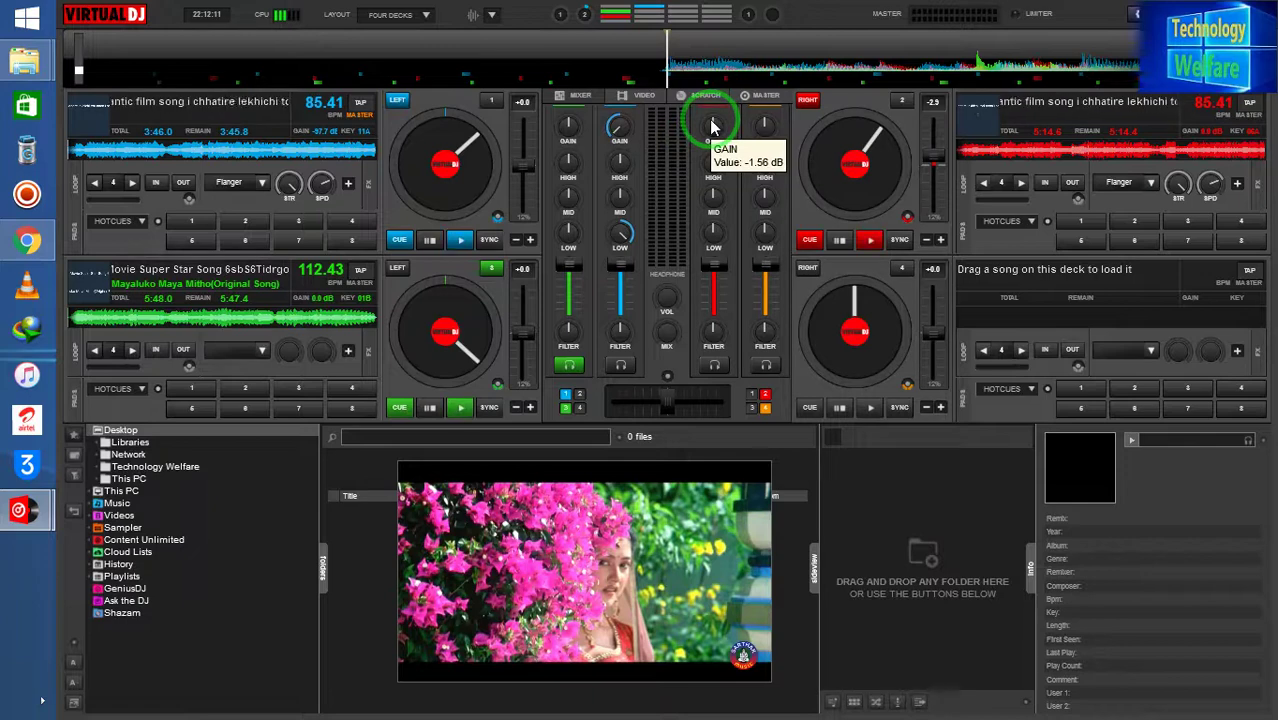
{"action": "left_click_drag", "start_coordinate": [711, 125], "coordinate": [660, 228]}
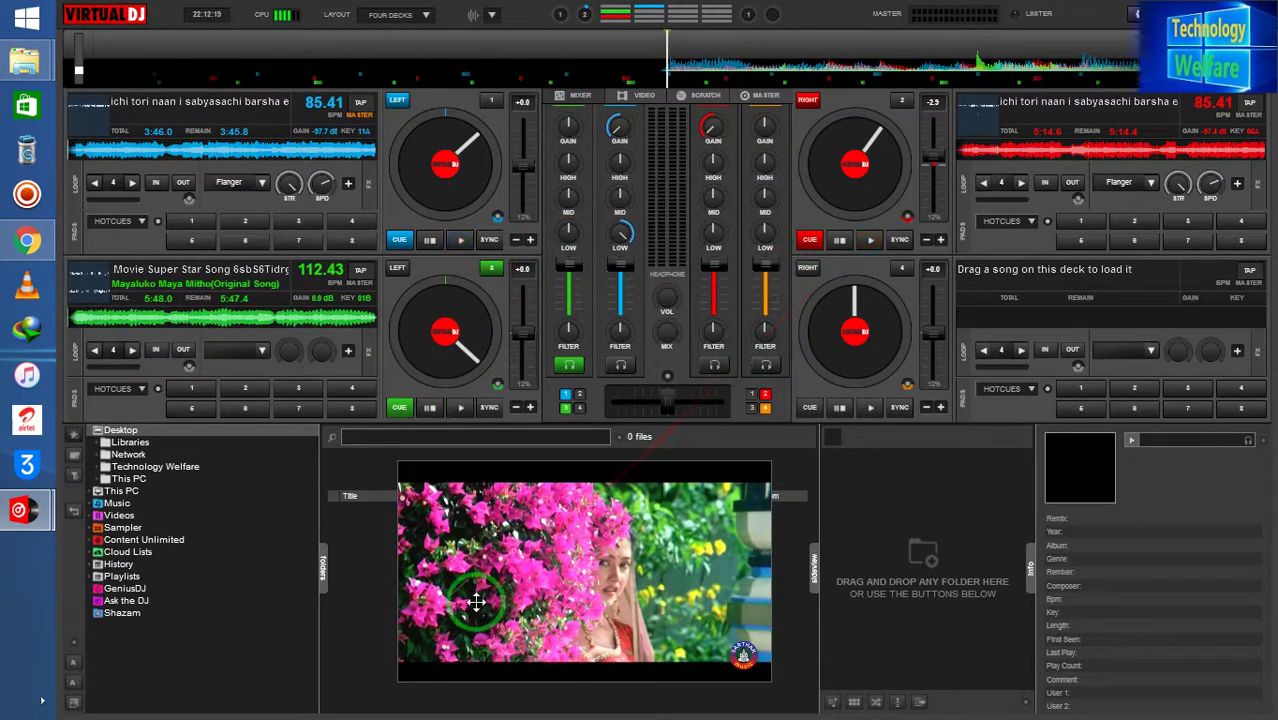
Step: Show the video mixer, set the video transition to Flip 3D, and shift the preview window slightly over the song browser
{"action": "left_click", "coordinate": [641, 97]}
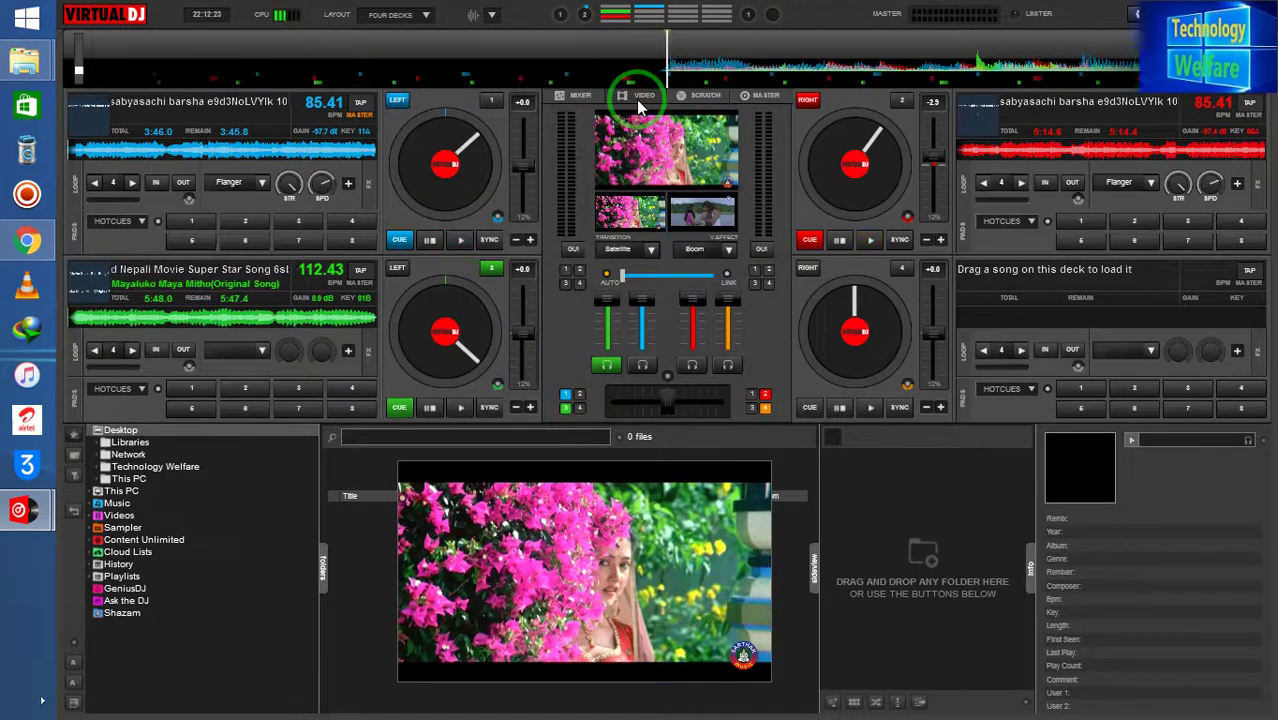
{"action": "left_click", "coordinate": [650, 251]}
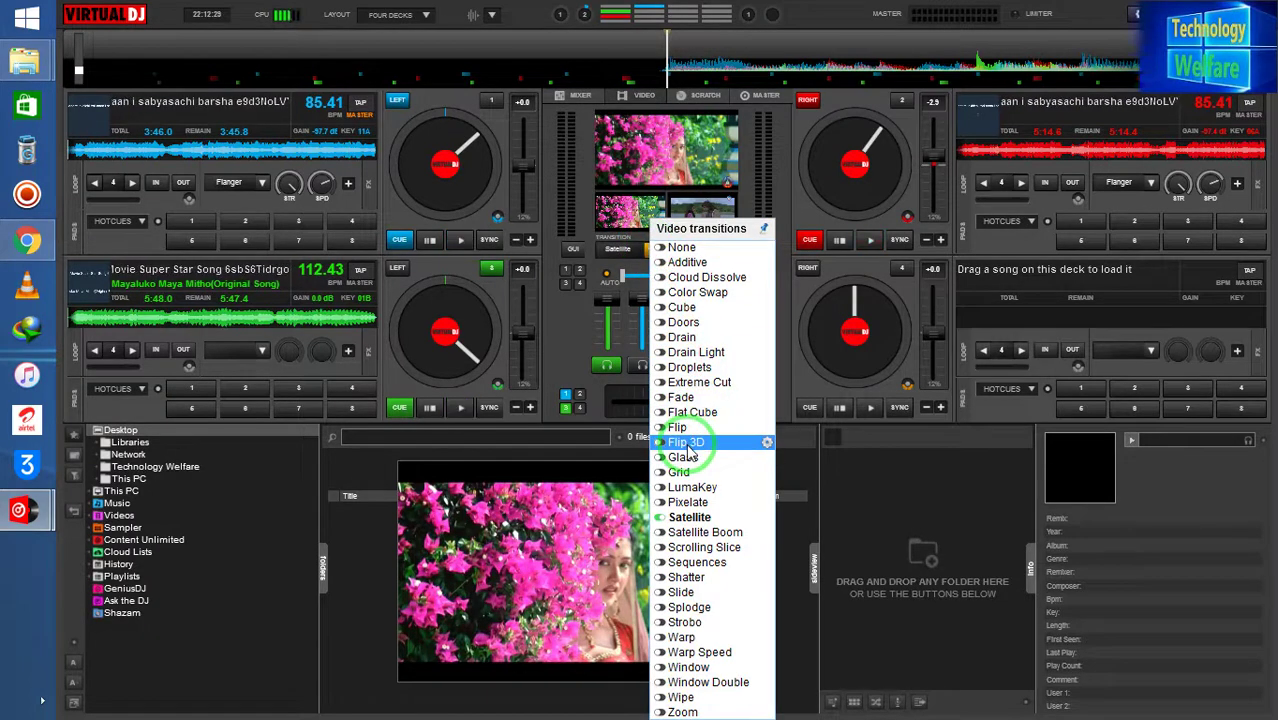
{"action": "left_click", "coordinate": [736, 443]}
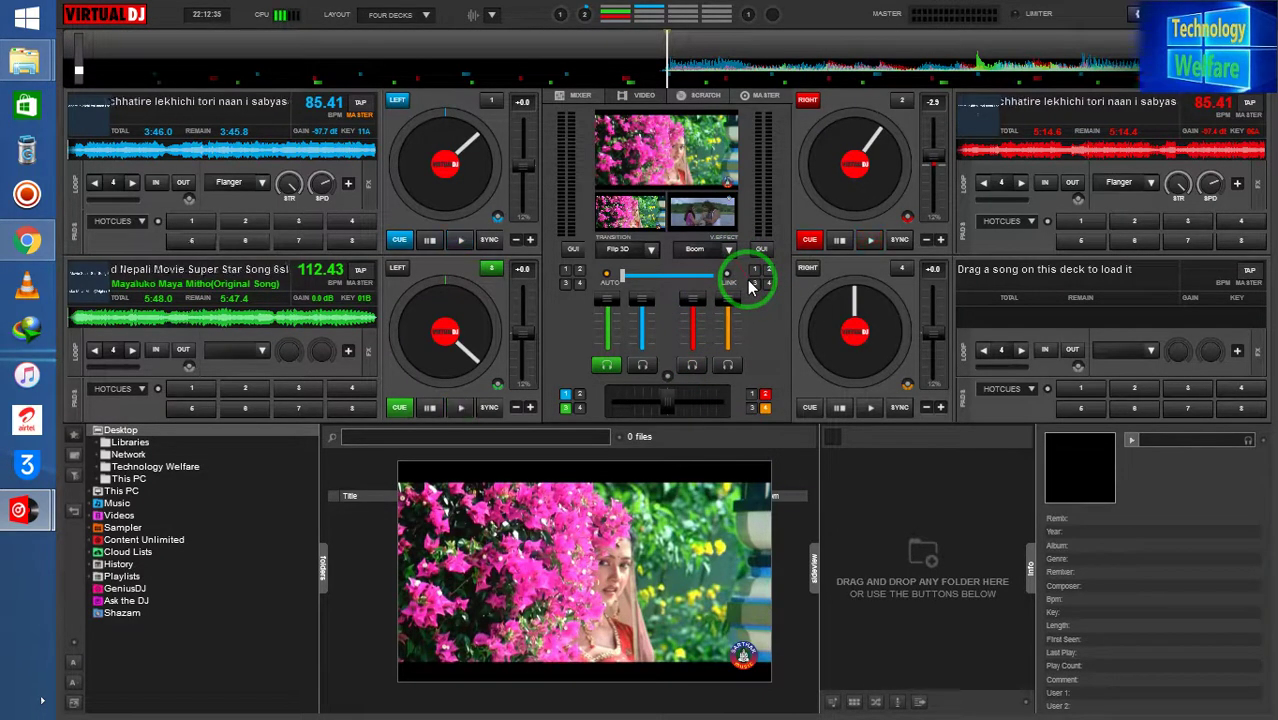
{"action": "left_click_drag", "start_coordinate": [525, 516], "coordinate": [562, 496]}
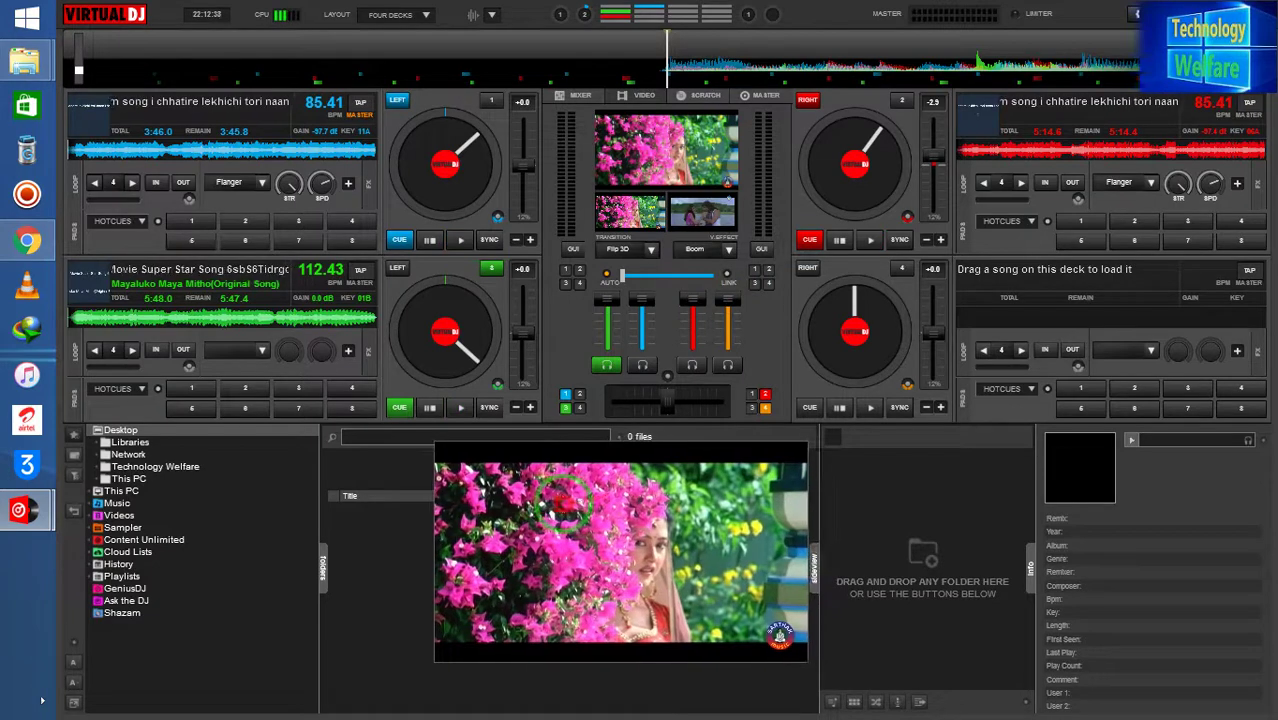
Step: Look through the available master video effects and leave the list without choosing one
{"action": "left_click", "coordinate": [733, 254]}
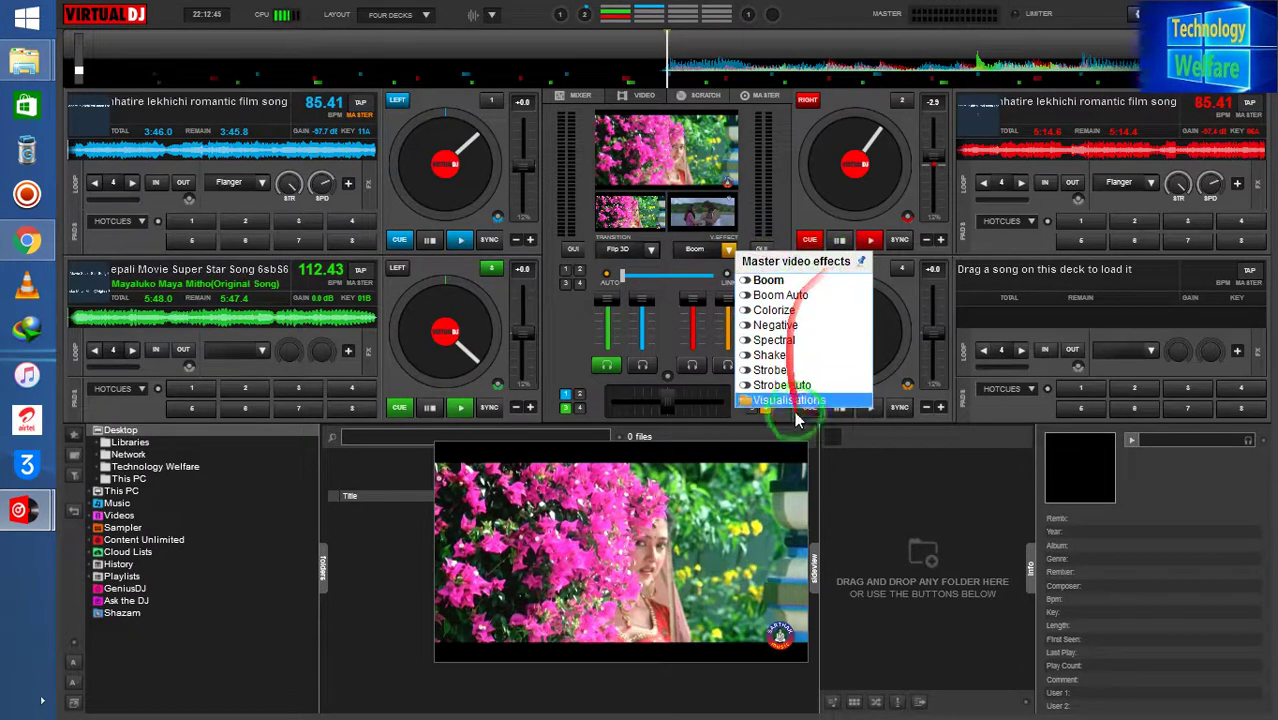
{"action": "left_click", "coordinate": [907, 477]}
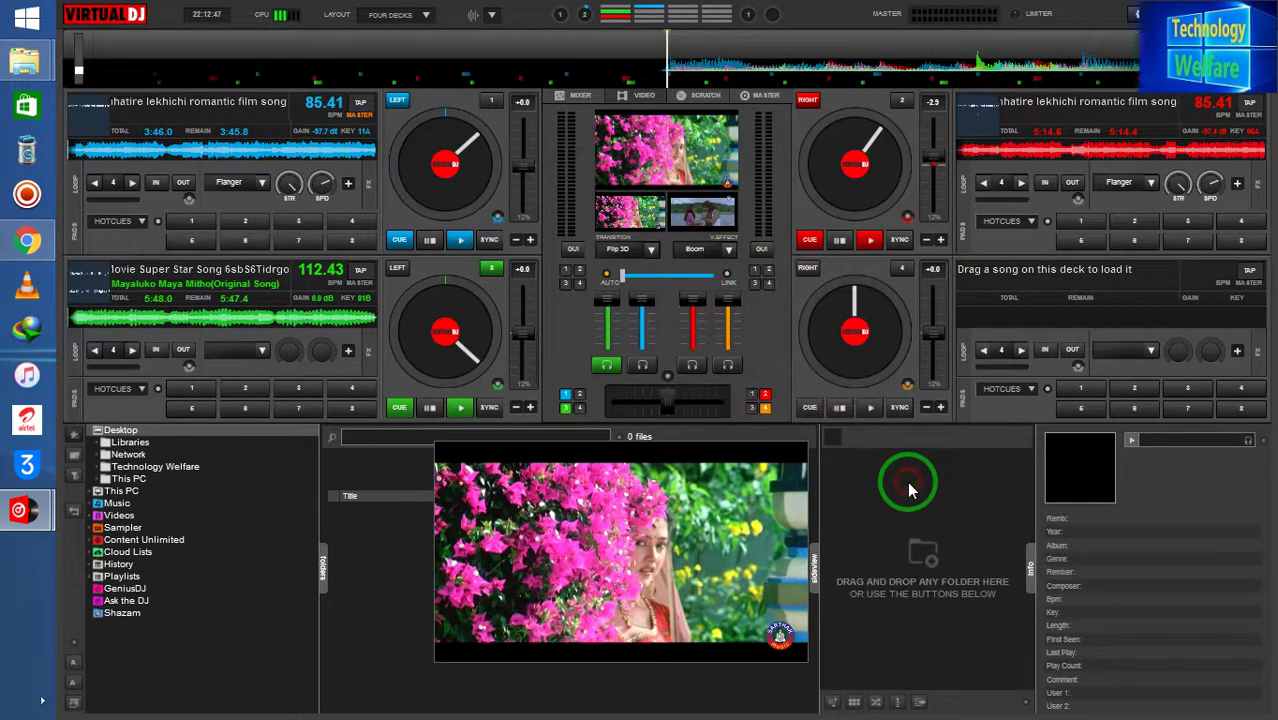
{"action": "left_click", "coordinate": [644, 96]}
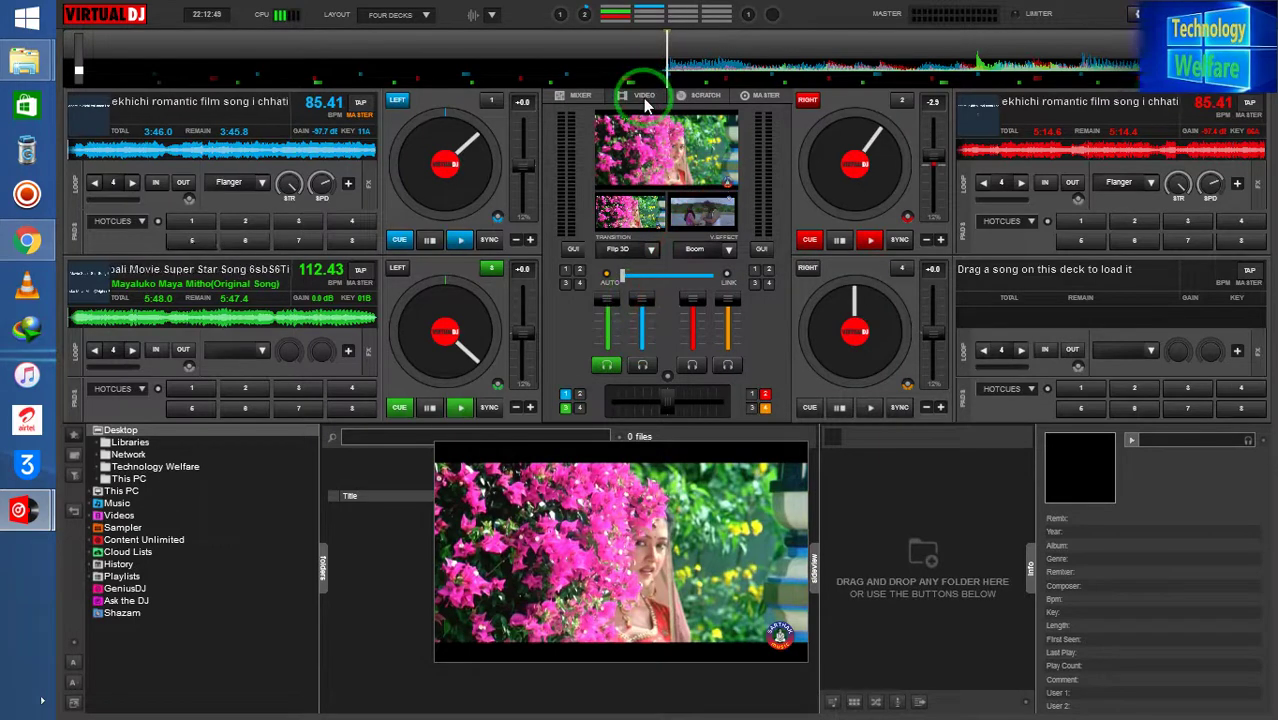
Step: Move the video crossfader to the middle to blend the two deck videos with the Flip 3D transition
{"action": "left_click_drag", "start_coordinate": [622, 276], "coordinate": [668, 305]}
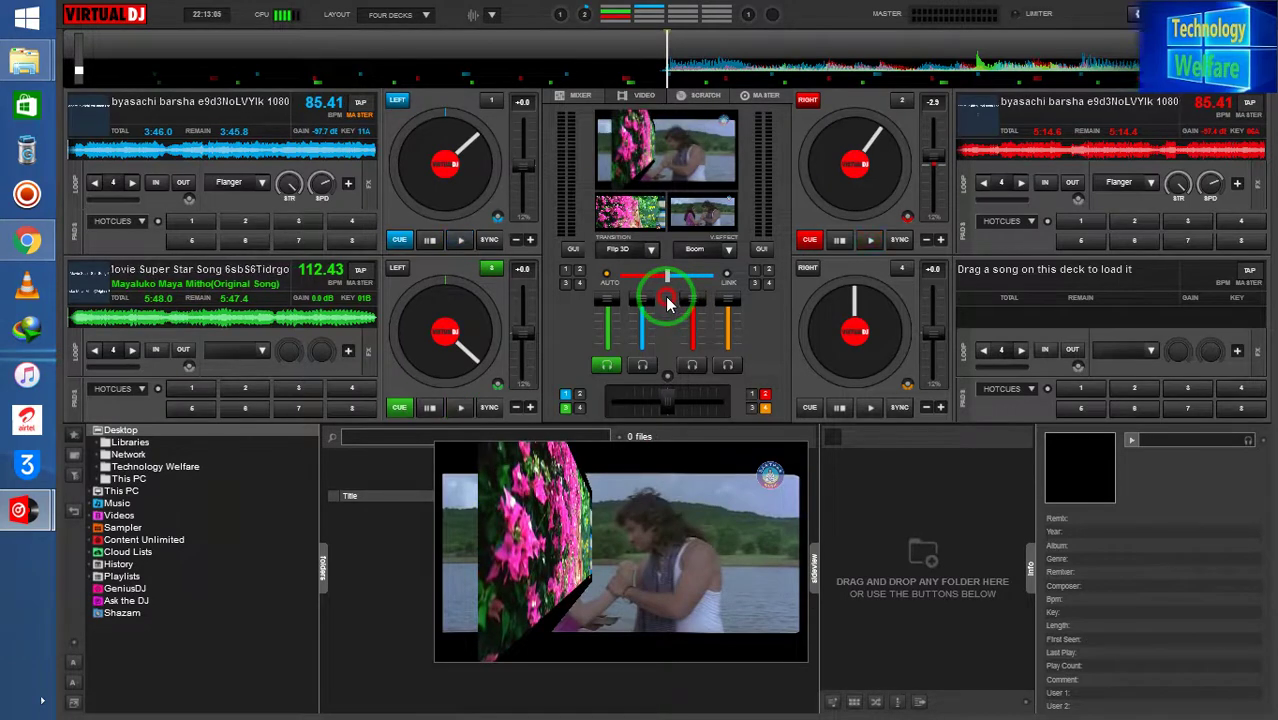
{"action": "left_click_drag", "start_coordinate": [668, 303], "coordinate": [702, 334]}
{"action": "left_click", "coordinate": [777, 433]}
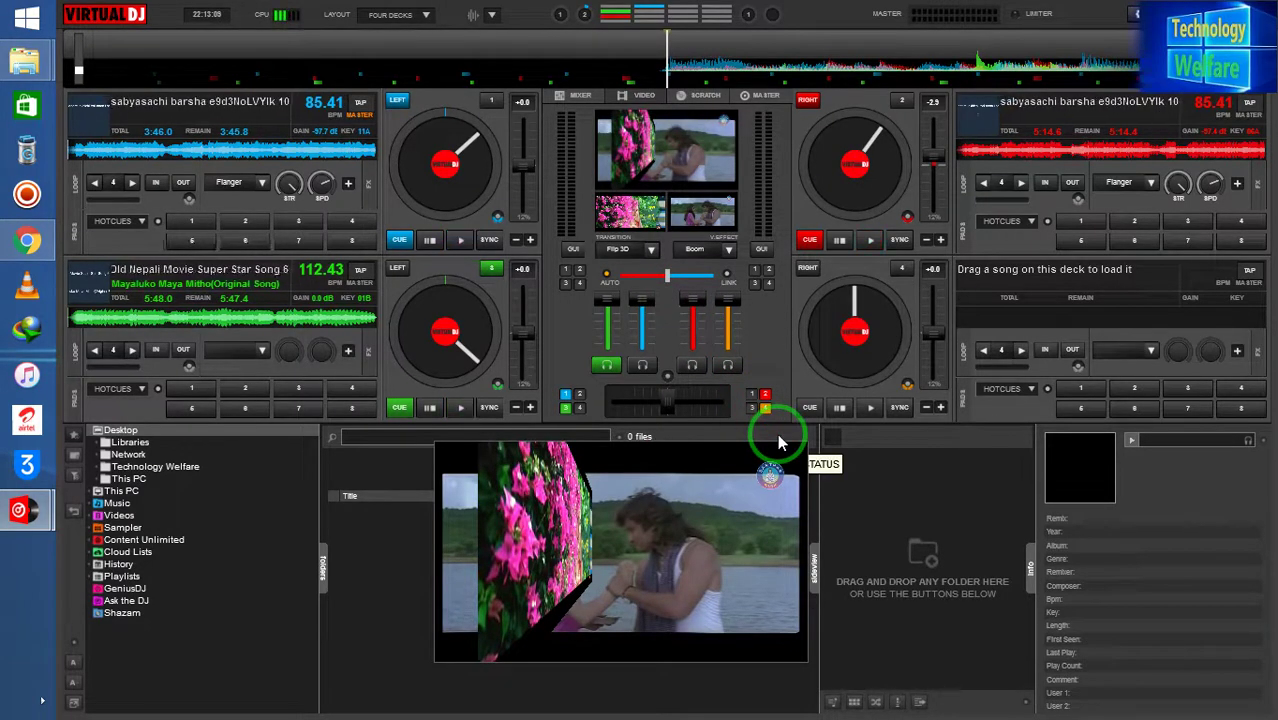
Step: Shift the video crossfader slightly back toward deck 1's video and reposition the preview window just below the video mixer's faders
{"action": "left_click_drag", "start_coordinate": [650, 508], "coordinate": [675, 403]}
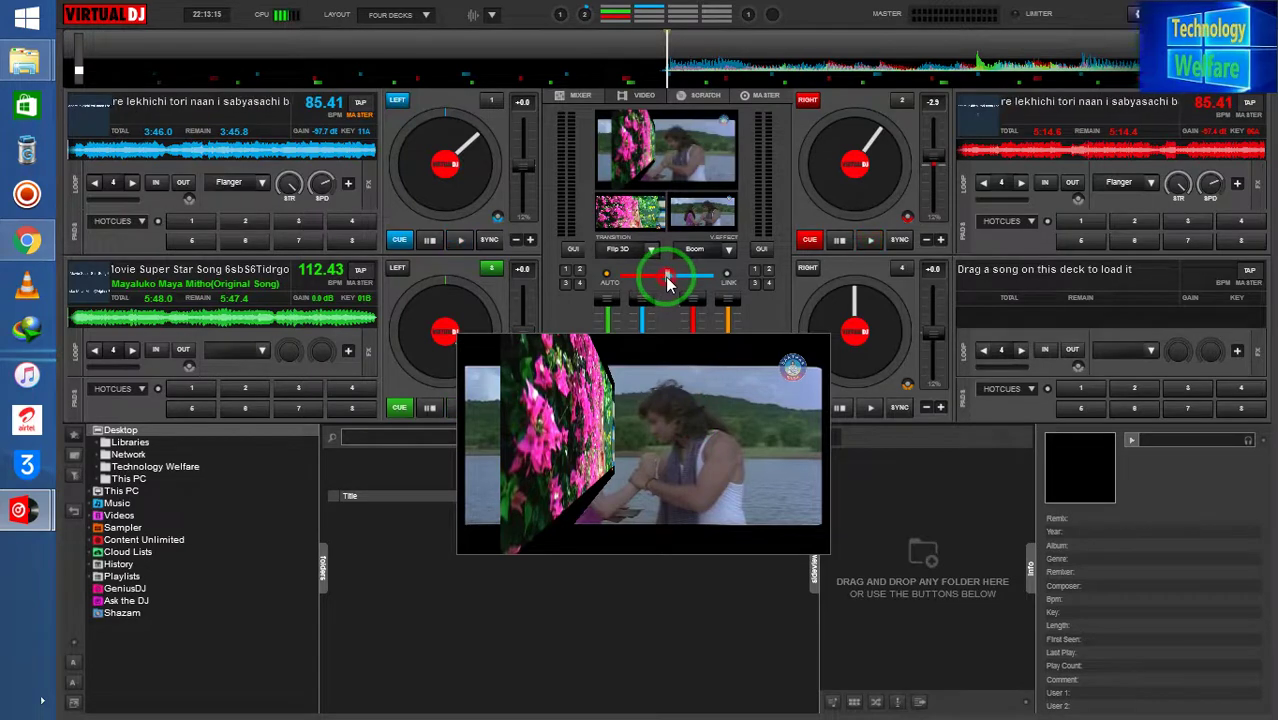
{"action": "left_click_drag", "start_coordinate": [667, 280], "coordinate": [664, 281]}
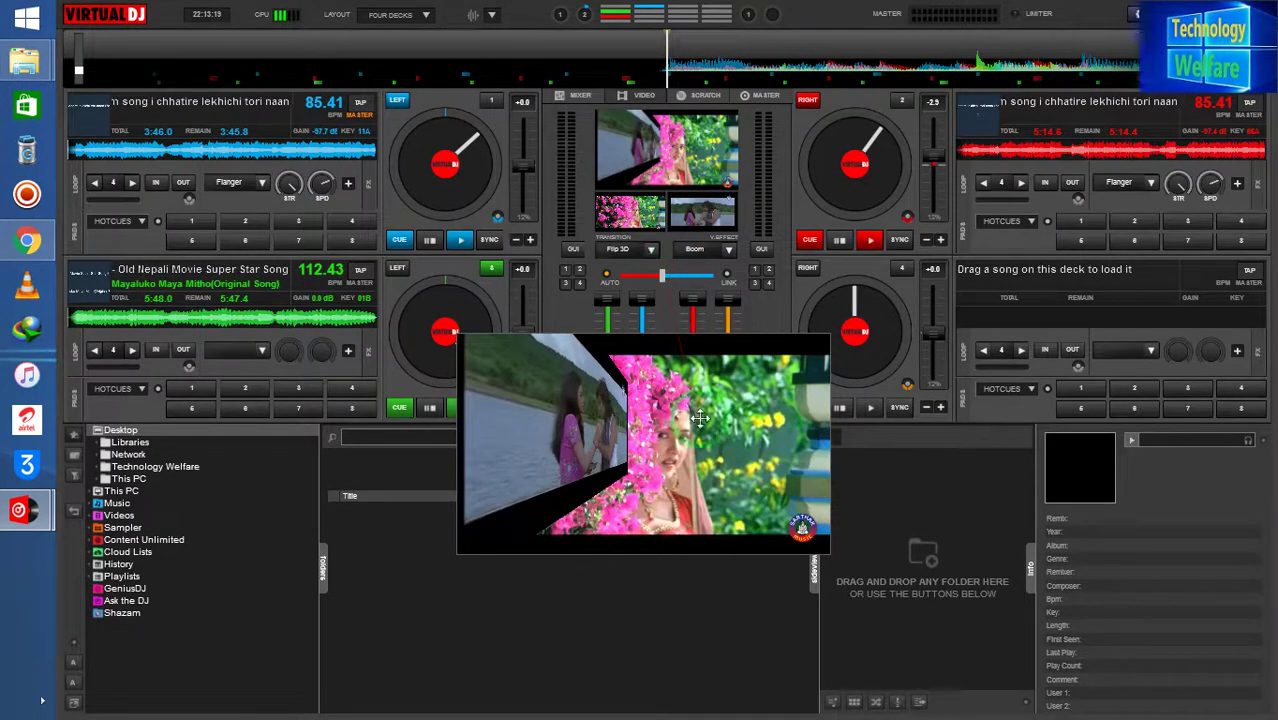
{"action": "left_click", "coordinate": [705, 460]}
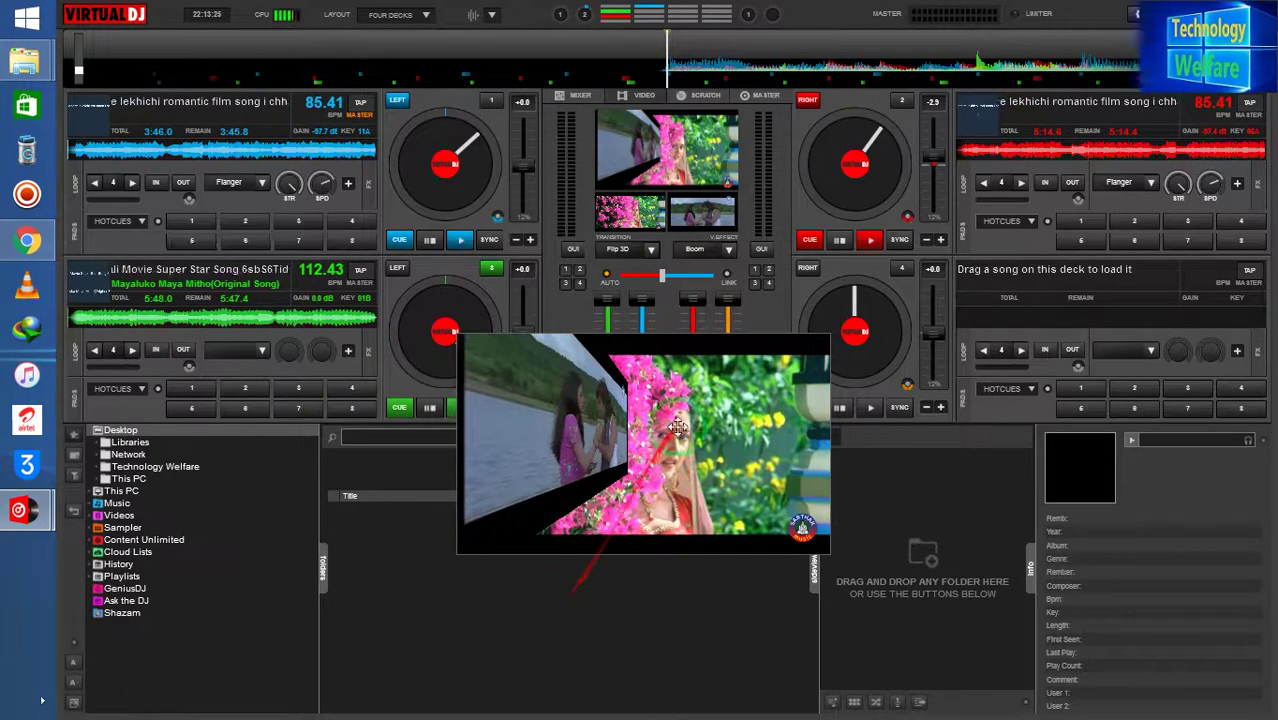
{"action": "left_click_drag", "start_coordinate": [585, 560], "coordinate": [649, 440]}
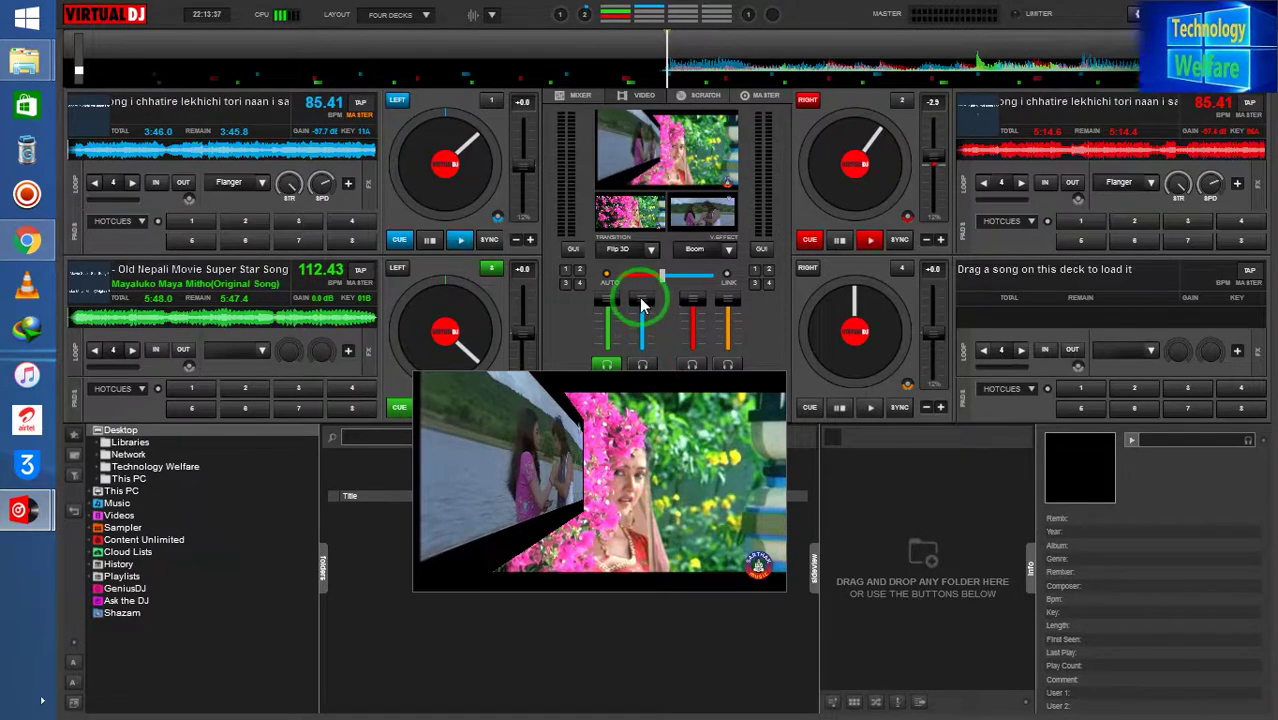
Step: Nudge deck 1's level fader slightly and move the video preview window down until the audio crossfader is uncovered
{"action": "mouse_move", "coordinate": [641, 302]}
{"action": "left_mouse_down"}
{"action": "mouse_move", "coordinate": [643, 343]}
{"action": "mouse_move", "coordinate": [646, 315]}
{"action": "left_mouse_up"}
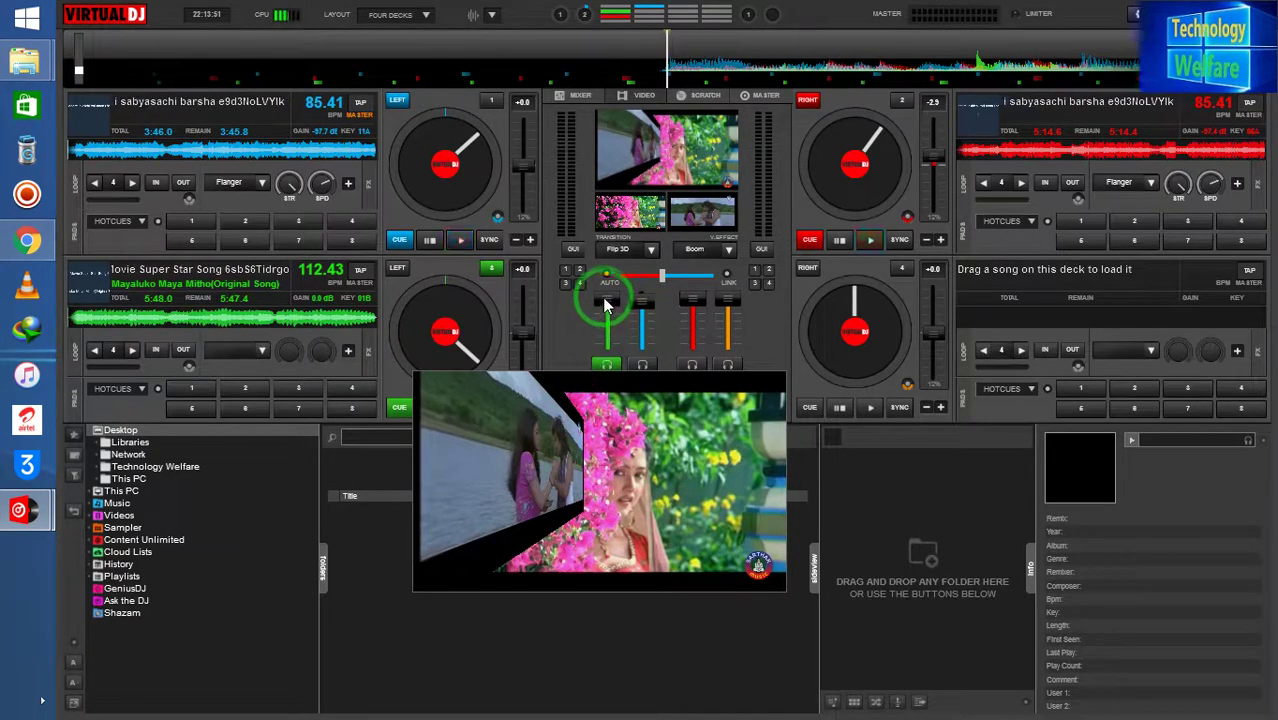
{"action": "left_click", "coordinate": [645, 308]}
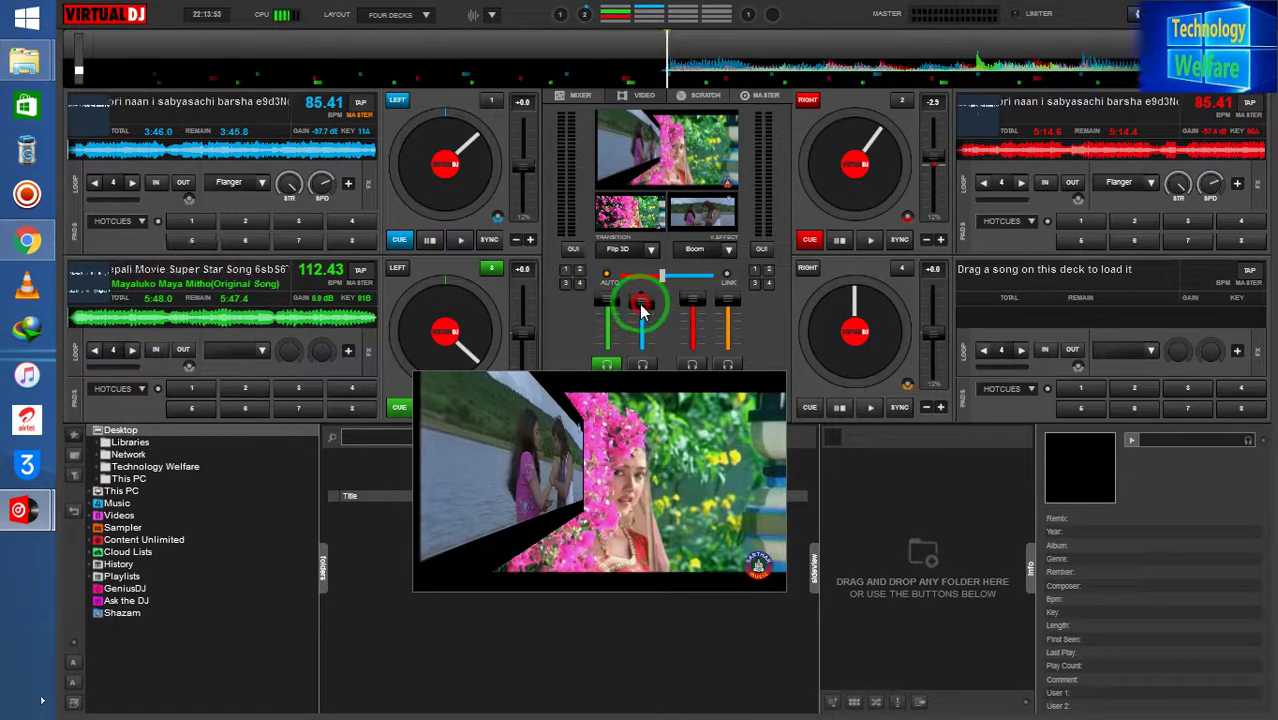
{"action": "mouse_move", "coordinate": [643, 310]}
{"action": "left_mouse_down"}
{"action": "mouse_move", "coordinate": [645, 343]}
{"action": "mouse_move", "coordinate": [643, 310]}
{"action": "left_mouse_up"}
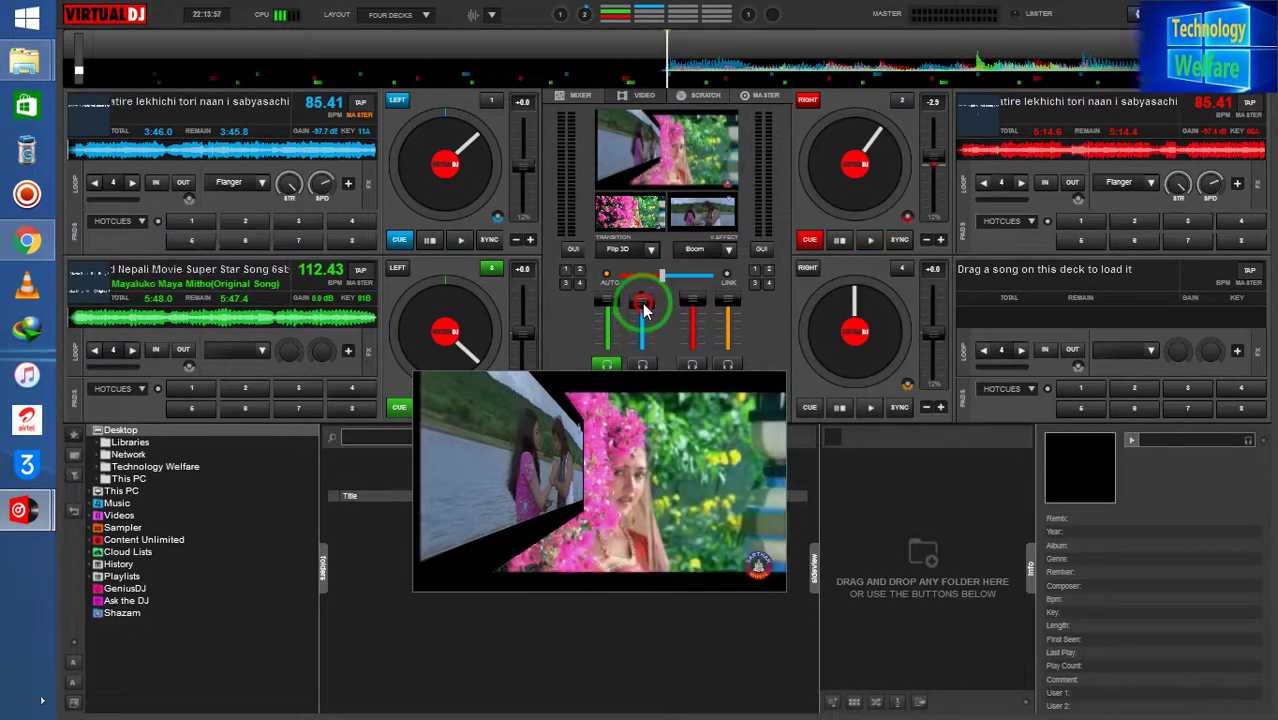
{"action": "left_click_drag", "start_coordinate": [488, 428], "coordinate": [697, 305]}
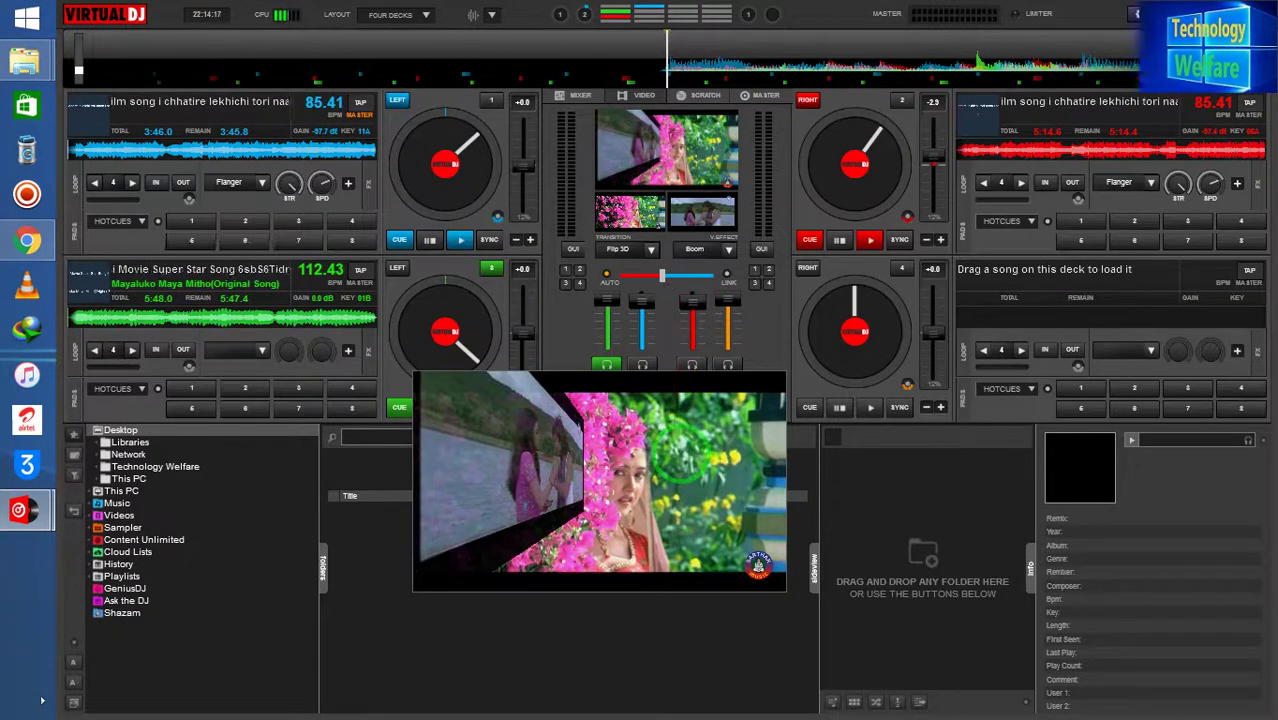
{"action": "left_click", "coordinate": [557, 568]}
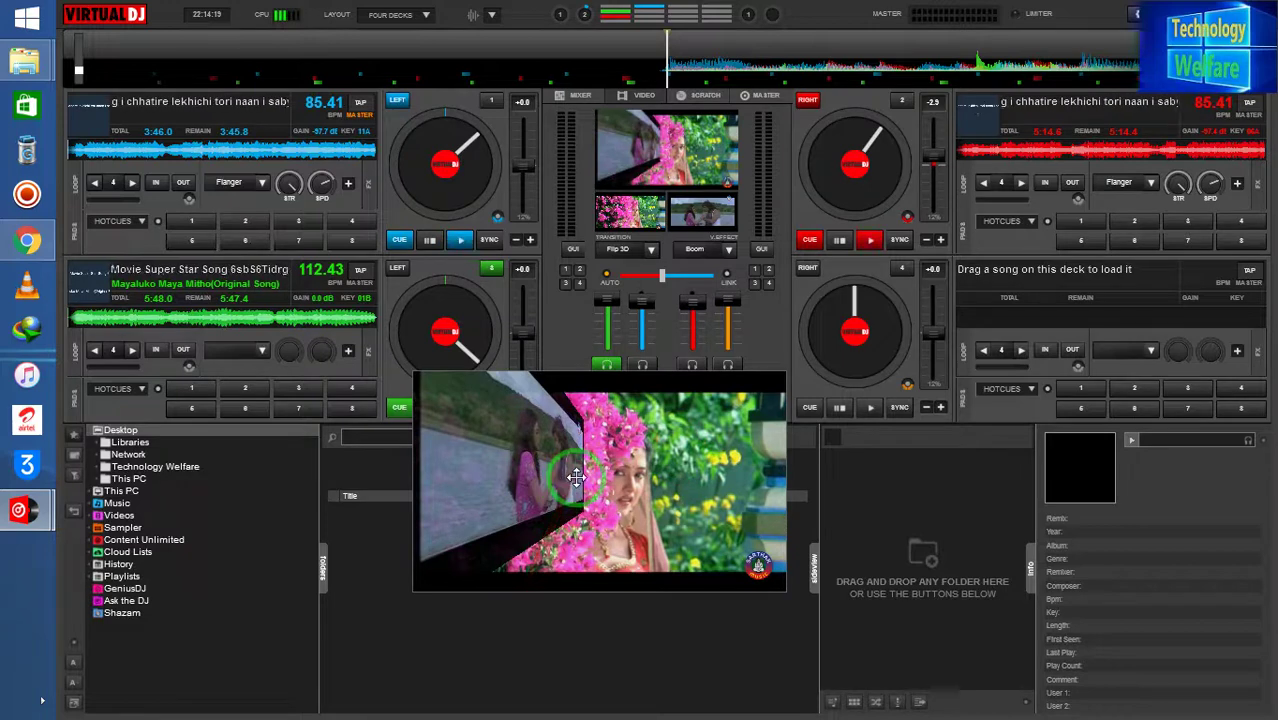
{"action": "left_click_drag", "start_coordinate": [576, 477], "coordinate": [590, 523]}
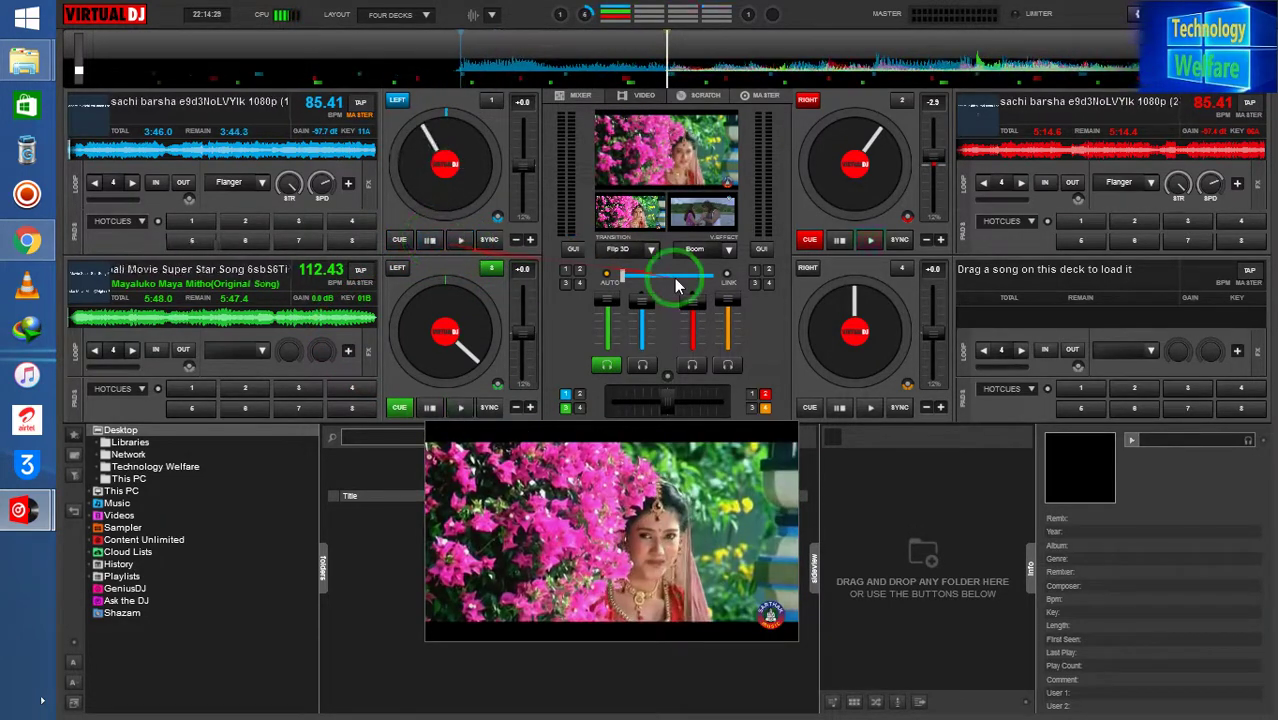
Step: Link the video crossfader to the audio crossfader, and play the videos on decks 1 and 2
{"action": "left_click", "coordinate": [729, 276]}
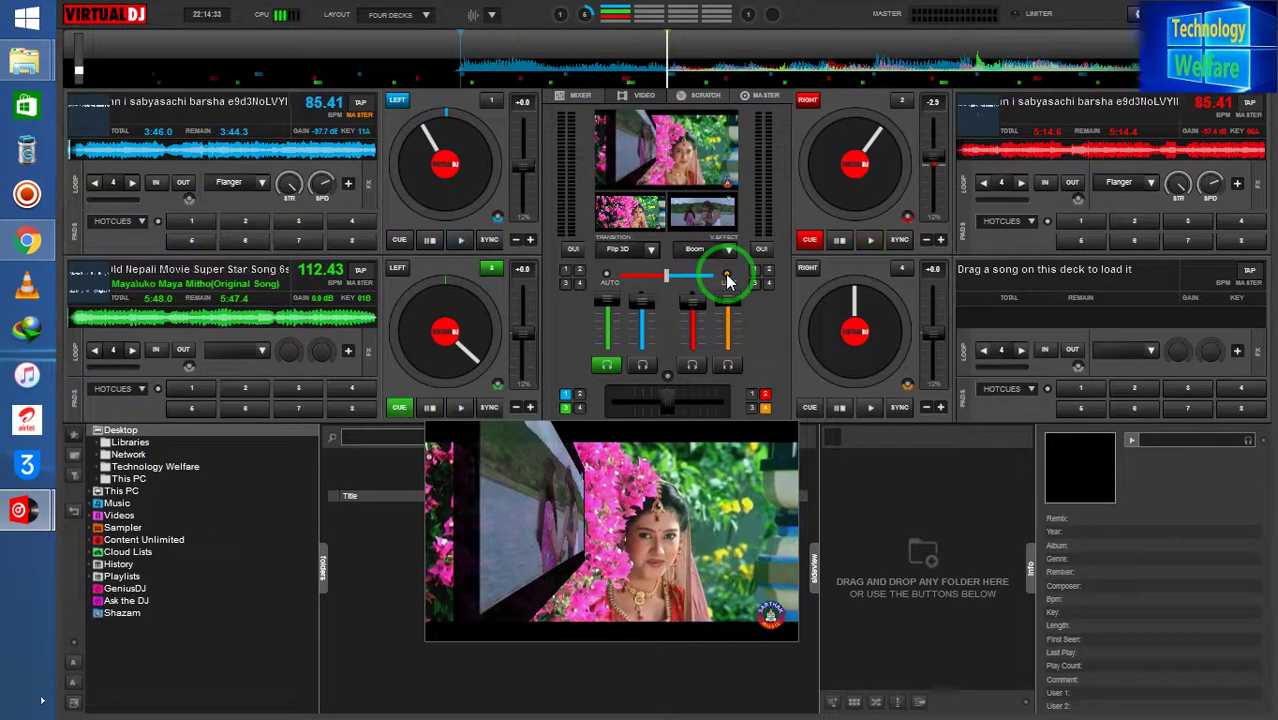
{"action": "left_click_drag", "start_coordinate": [728, 280], "coordinate": [672, 272]}
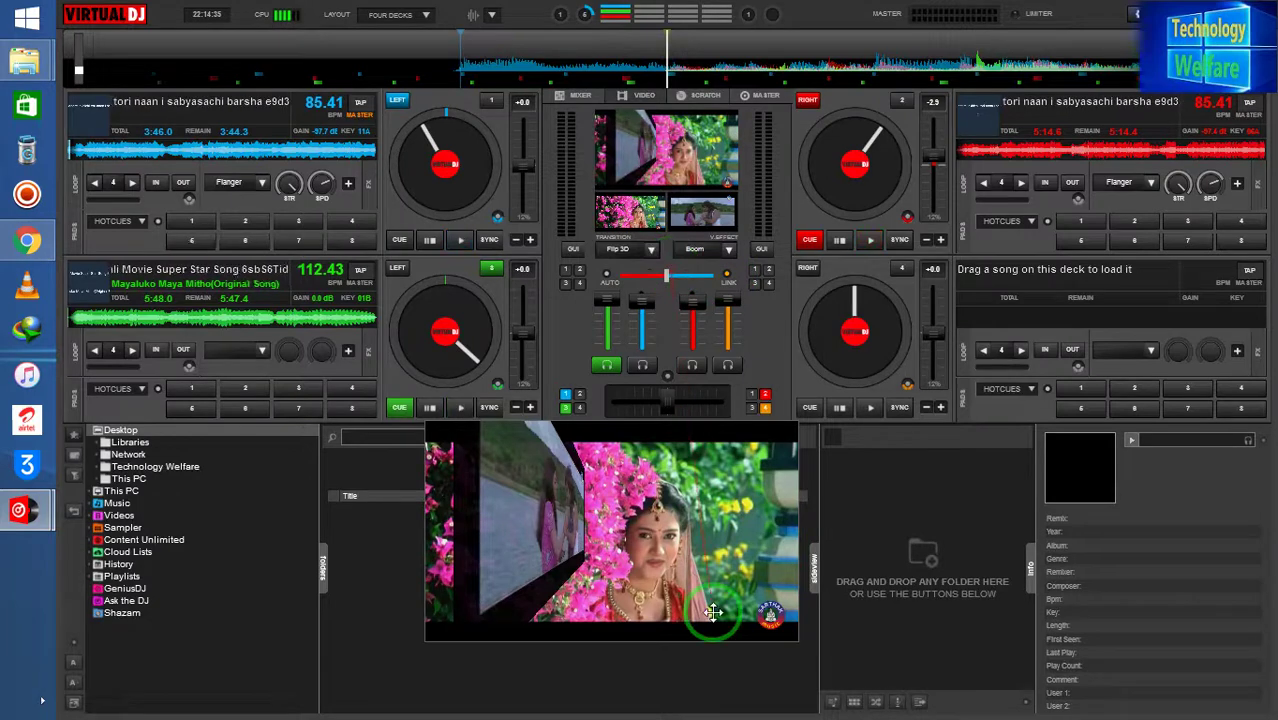
{"action": "left_click", "coordinate": [692, 275]}
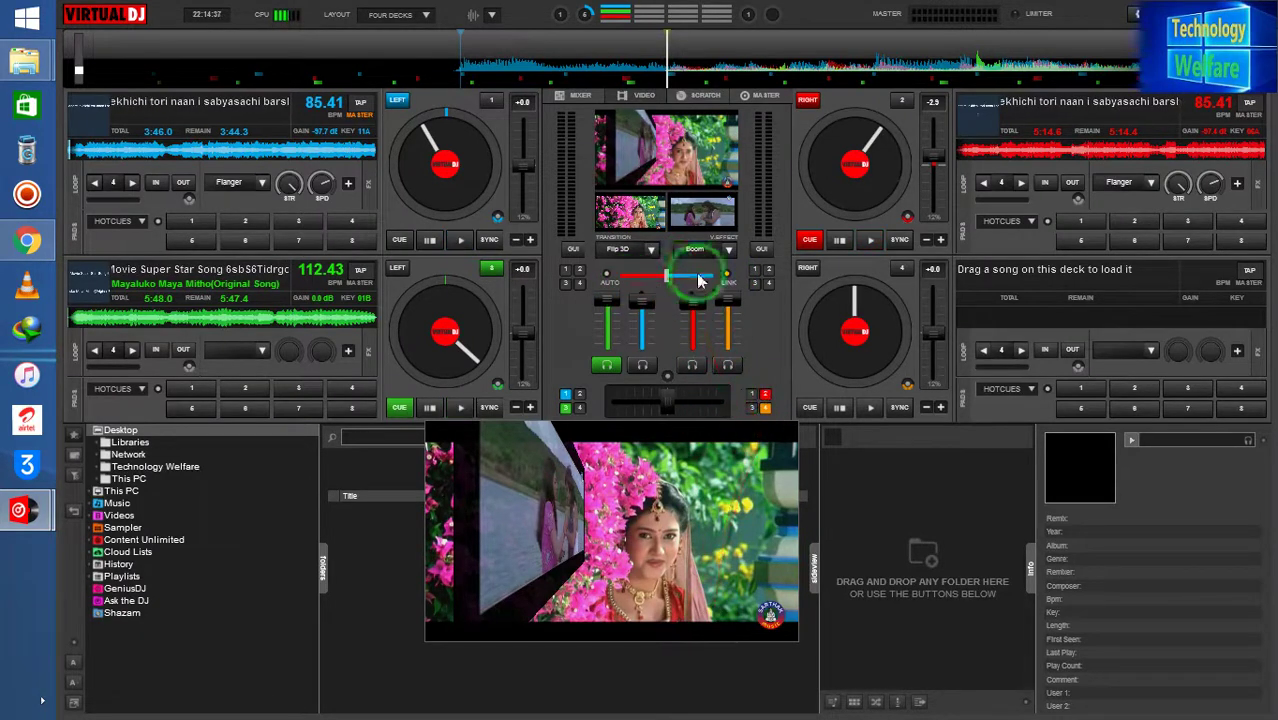
{"action": "left_click", "coordinate": [456, 240]}
{"action": "left_click_drag", "start_coordinate": [448, 240], "coordinate": [862, 240]}
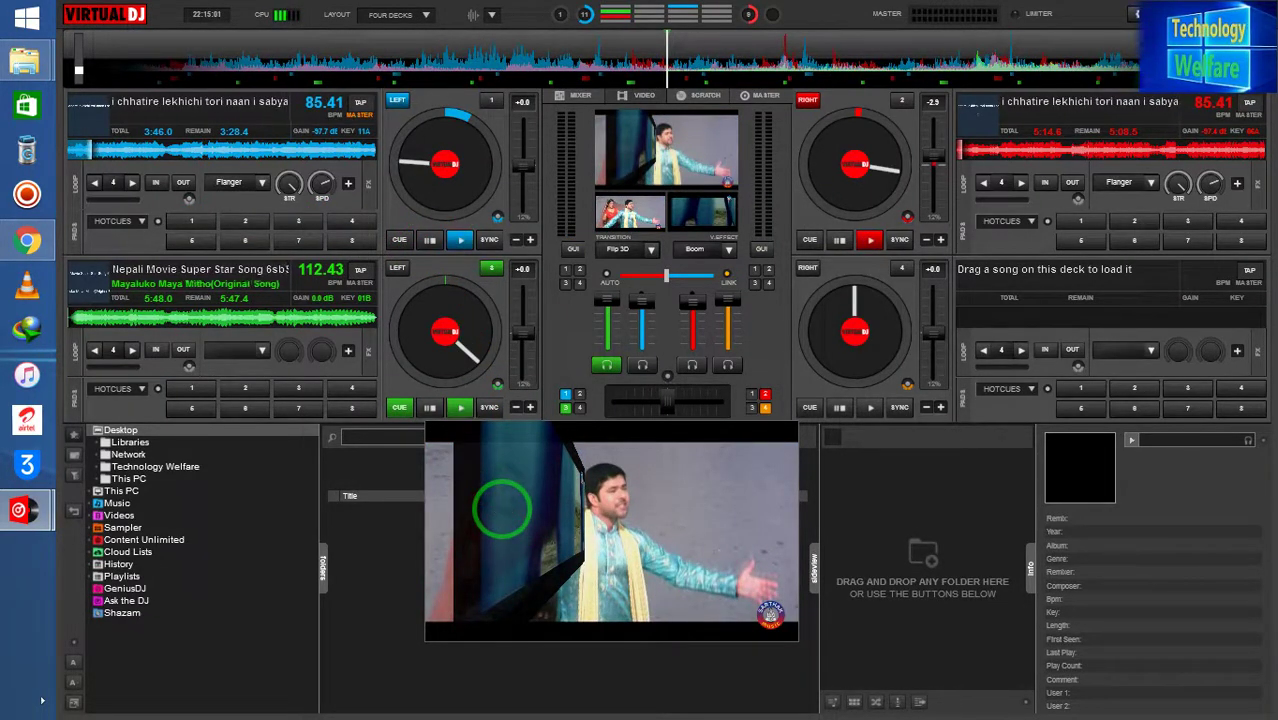
Step: Set the video transition to Window and shift the video crossfader slightly toward deck 1's video
{"action": "left_click", "coordinate": [650, 249]}
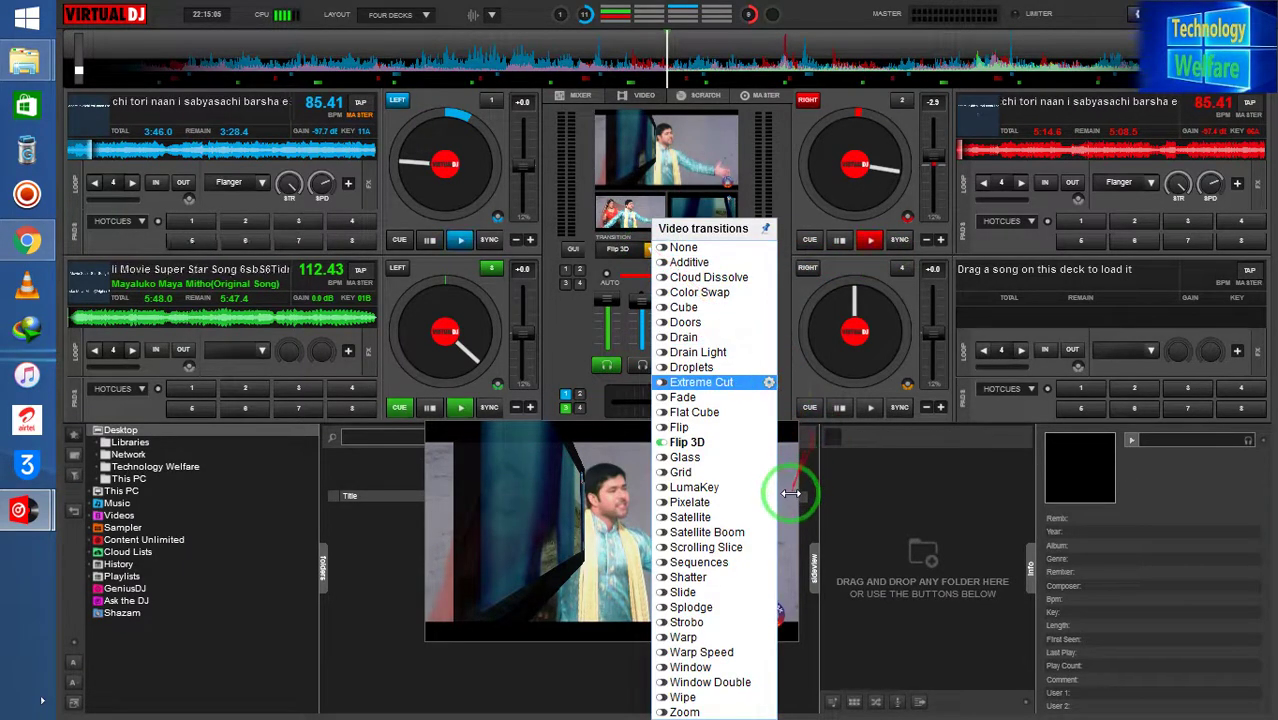
{"action": "left_click", "coordinate": [705, 668]}
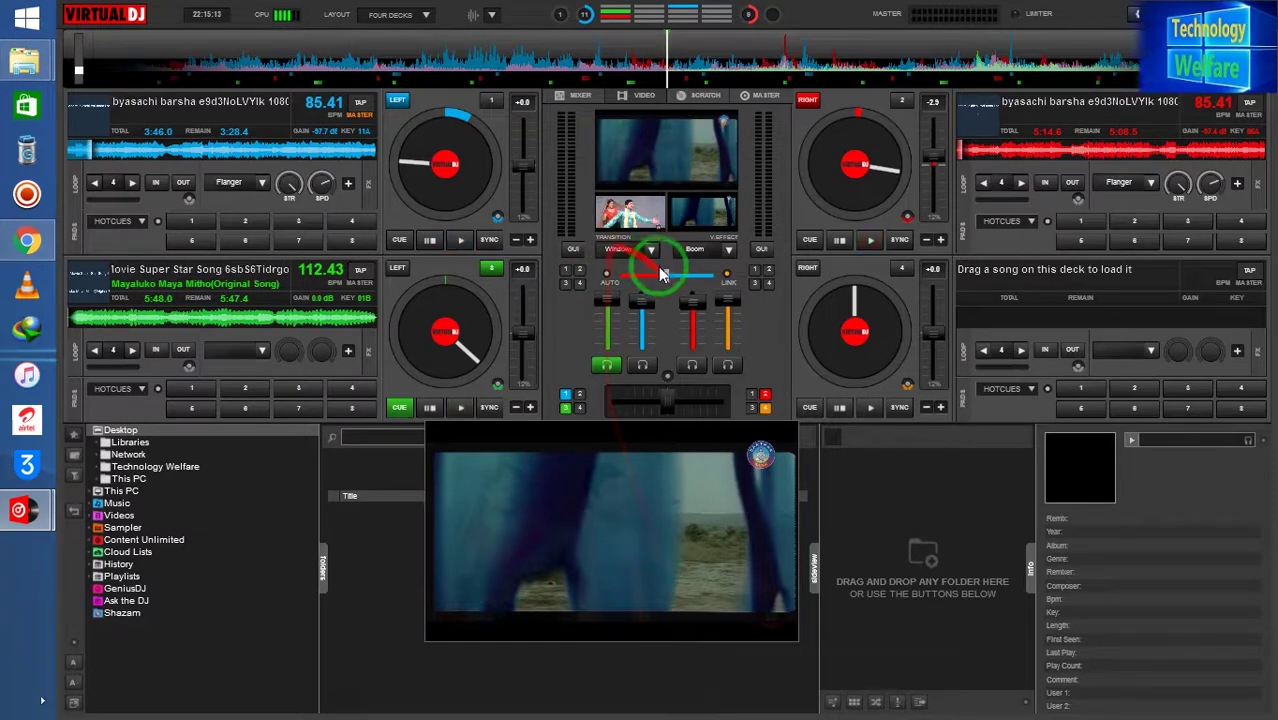
{"action": "left_click_drag", "start_coordinate": [667, 280], "coordinate": [645, 285]}
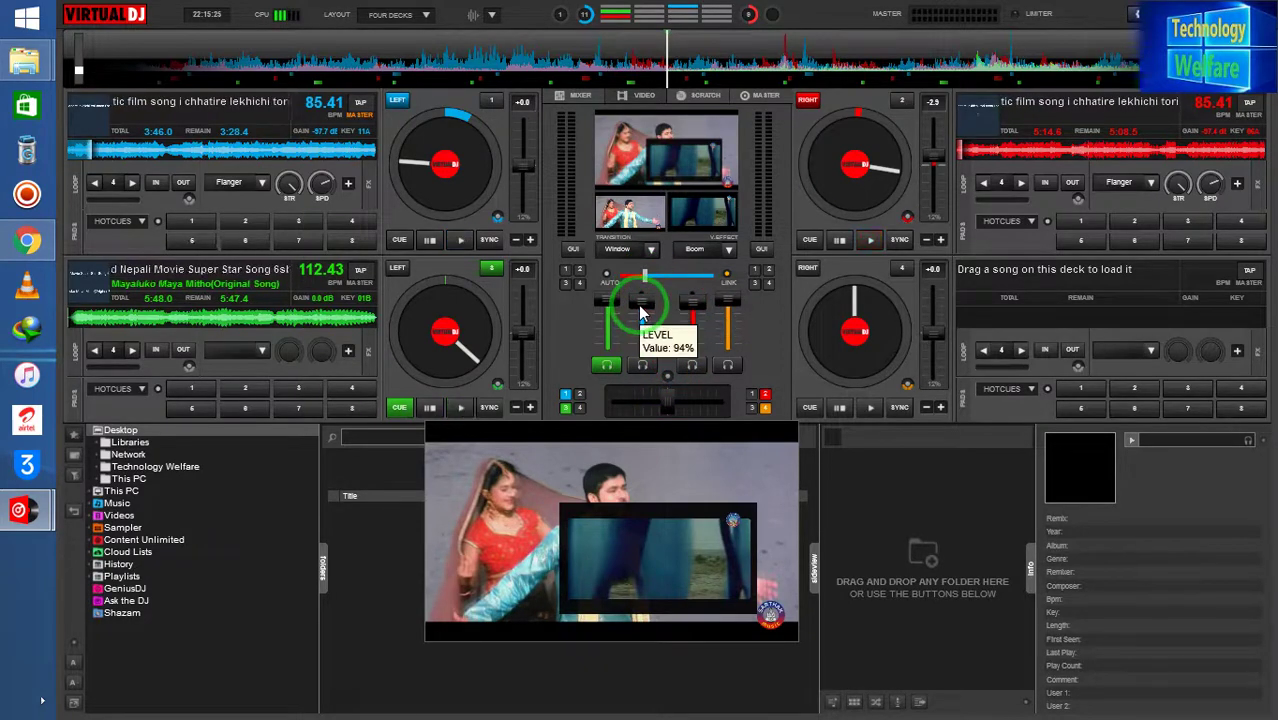
Step: Lower deck 2's level fader to about half to fade its video in the mix
{"action": "left_click_drag", "start_coordinate": [690, 313], "coordinate": [690, 327]}
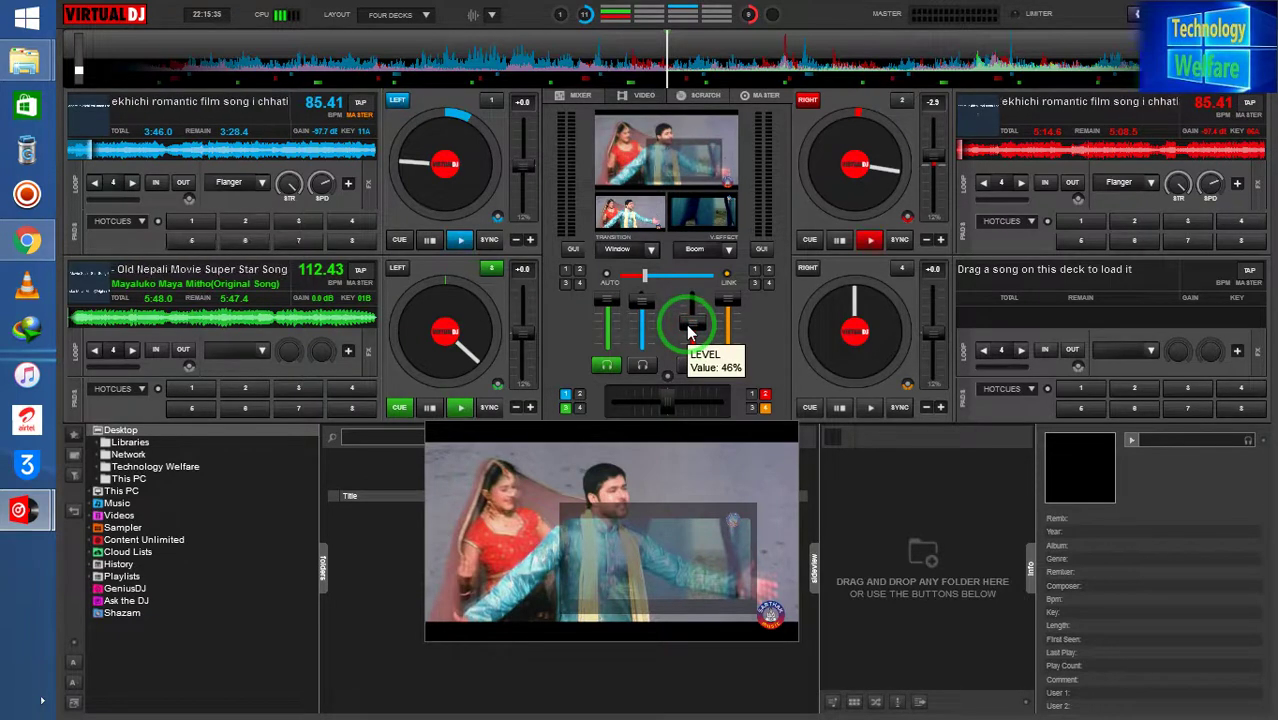
{"action": "left_click", "coordinate": [690, 322]}
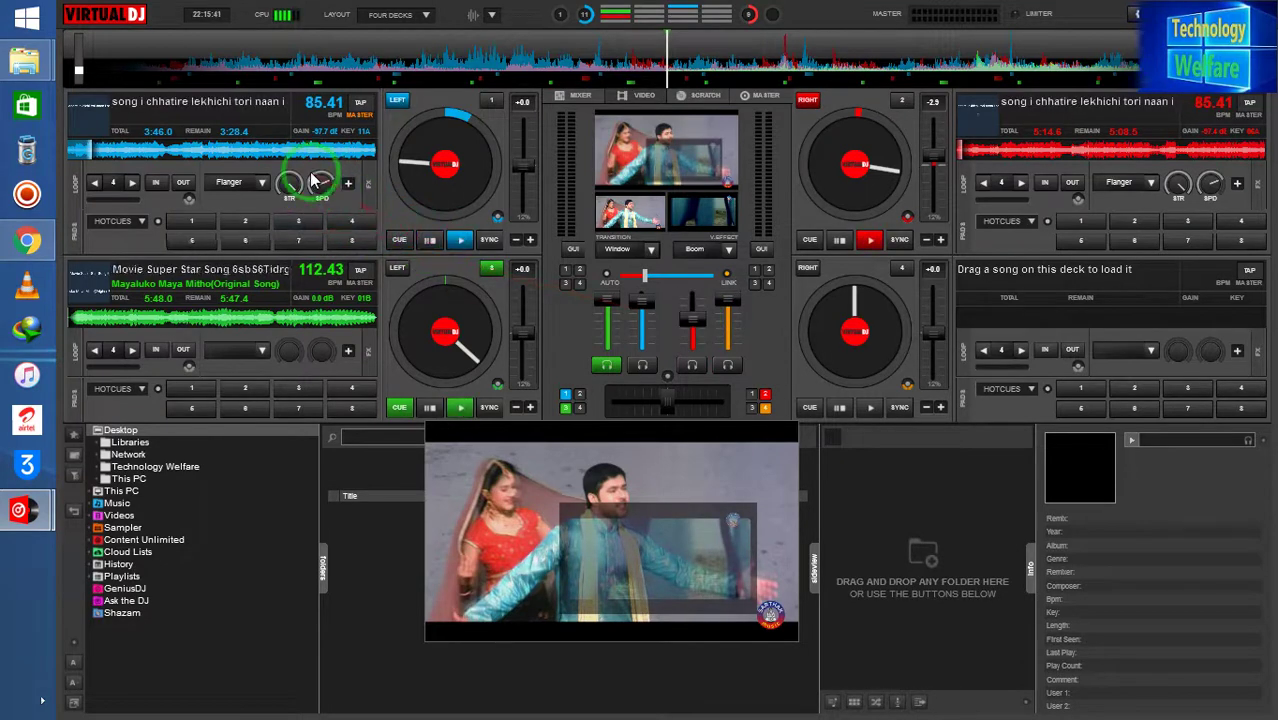
Step: Jump to several positions in deck 1's song, finishing close to the end of the track
{"action": "left_click", "coordinate": [152, 152]}
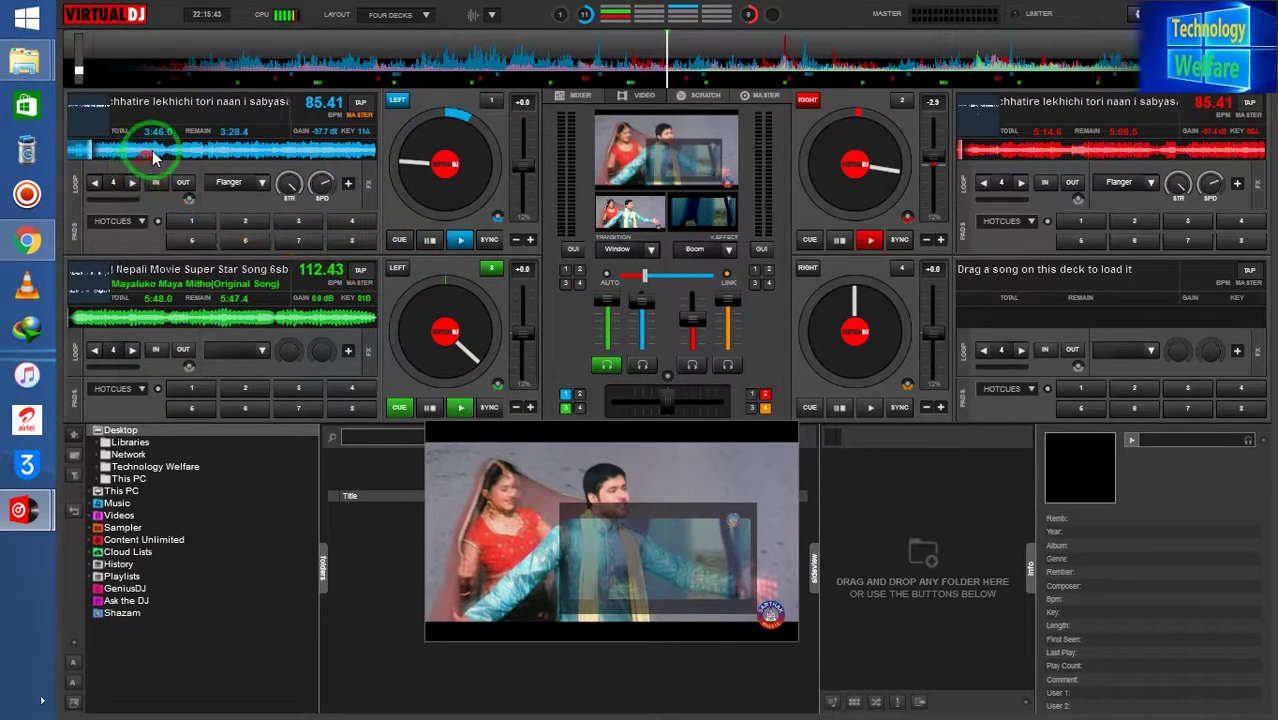
{"action": "left_click", "coordinate": [459, 398]}
{"action": "left_click", "coordinate": [240, 281]}
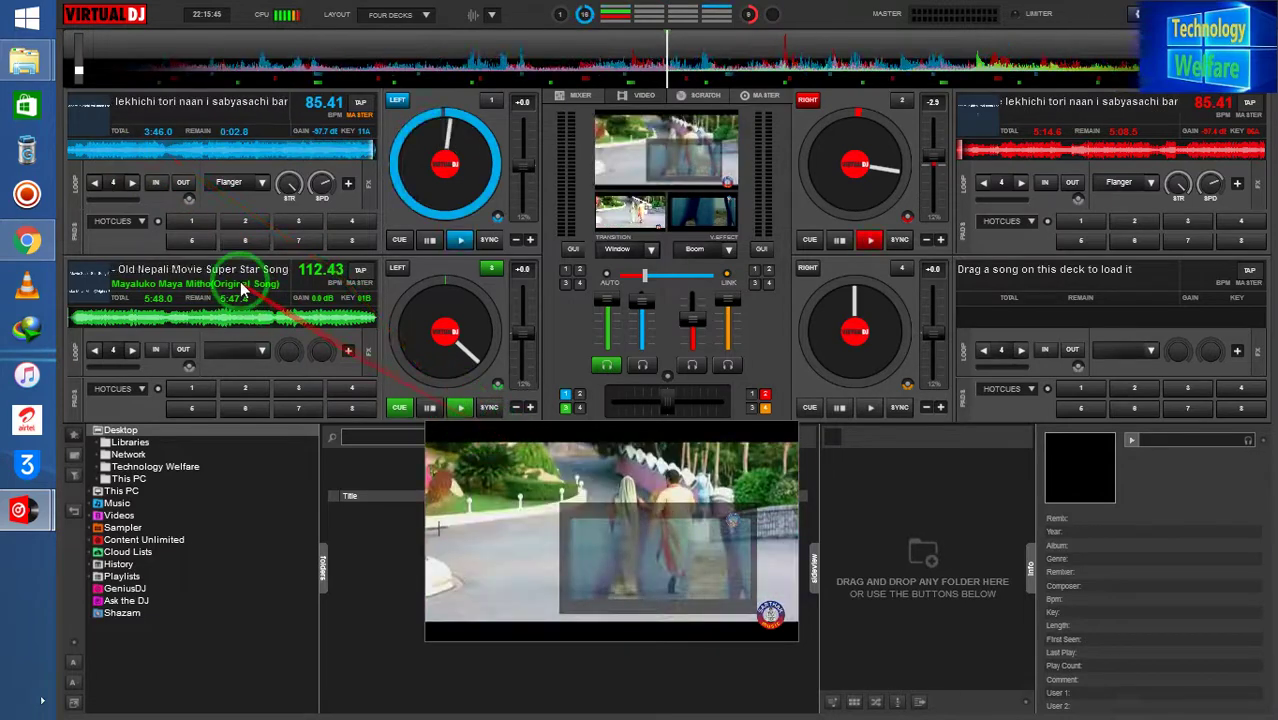
{"action": "left_click", "coordinate": [153, 152]}
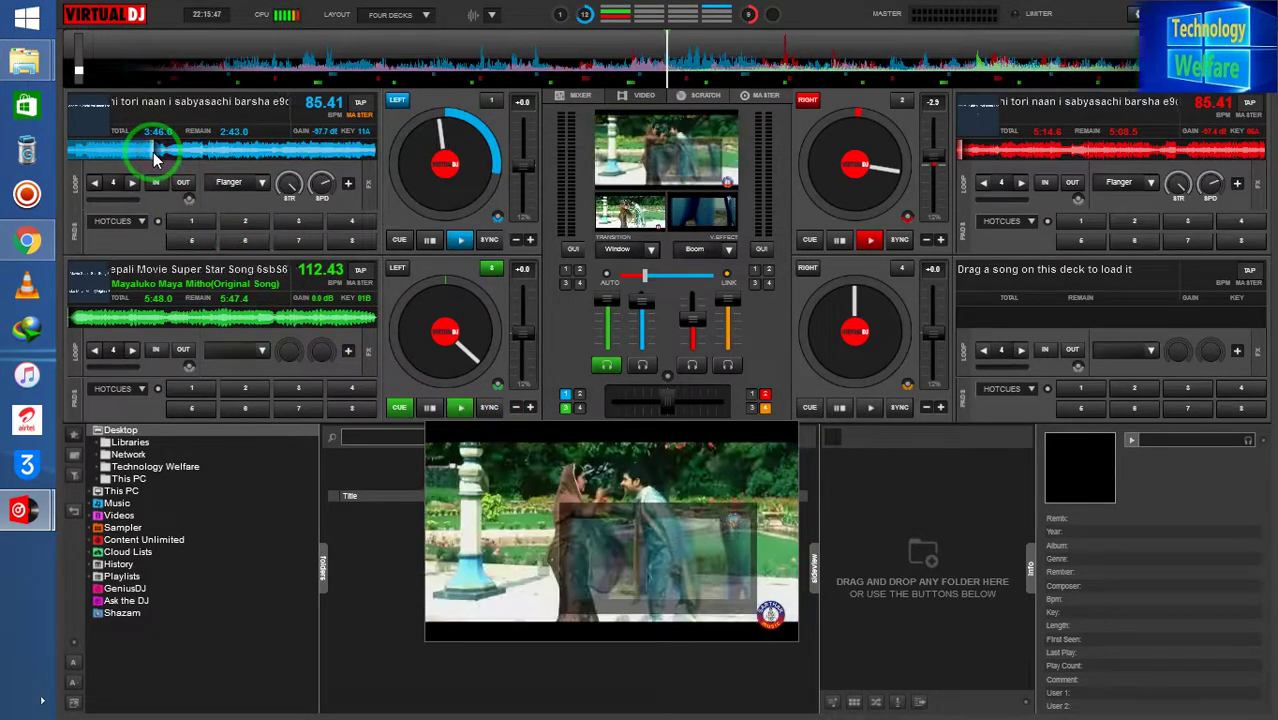
{"action": "left_click", "coordinate": [302, 160]}
{"action": "left_click", "coordinate": [340, 160]}
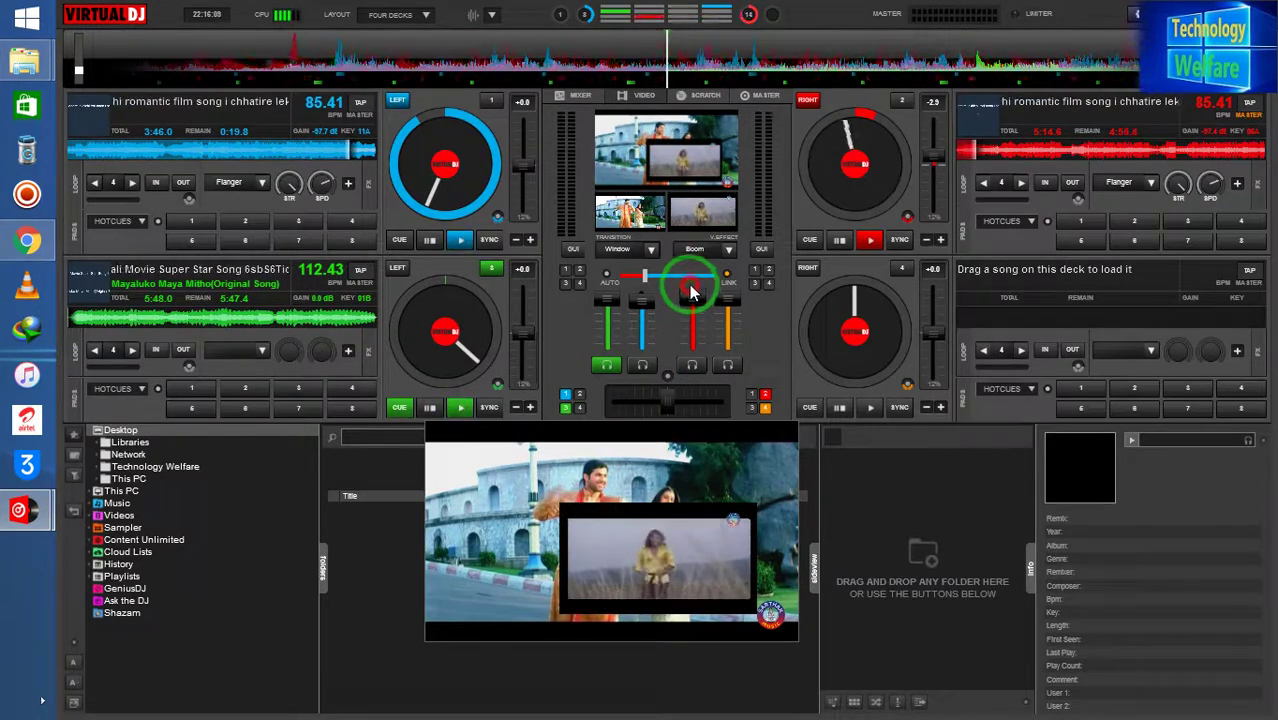
Step: Lower deck 2's level fader slightly from full and pause deck 2
{"action": "left_click_drag", "start_coordinate": [690, 290], "coordinate": [690, 310]}
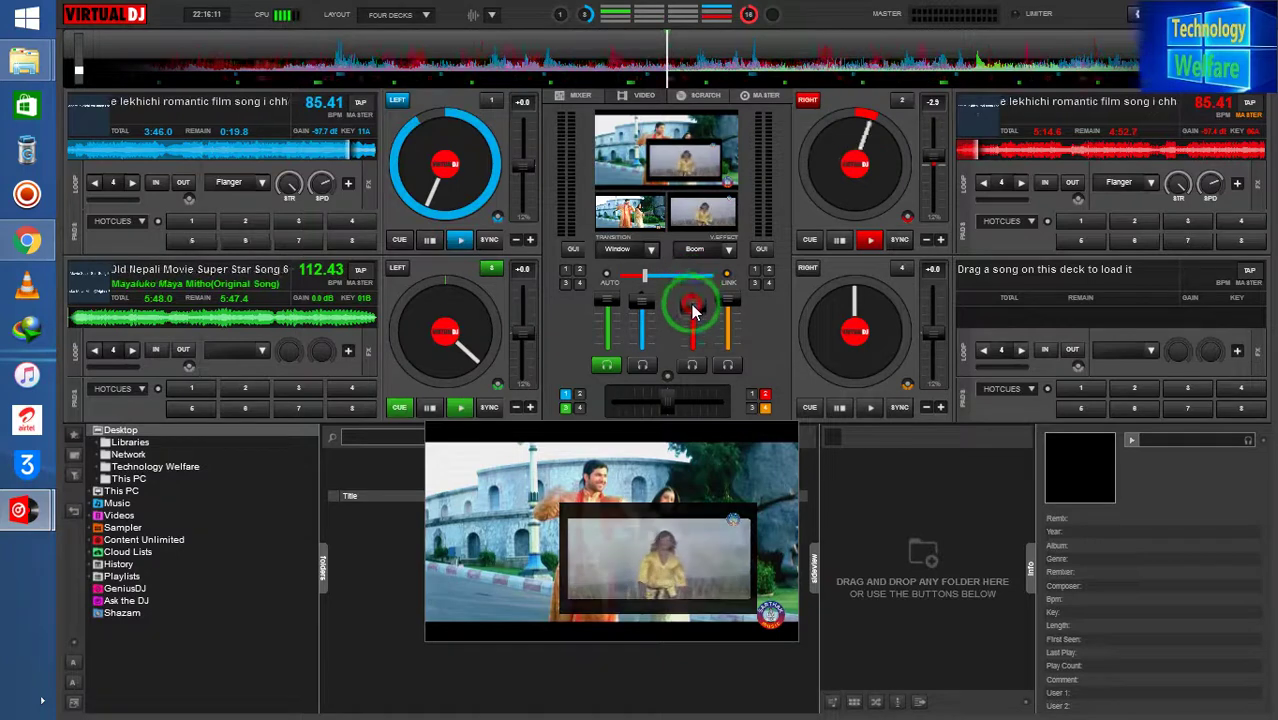
{"action": "left_click", "coordinate": [839, 244]}
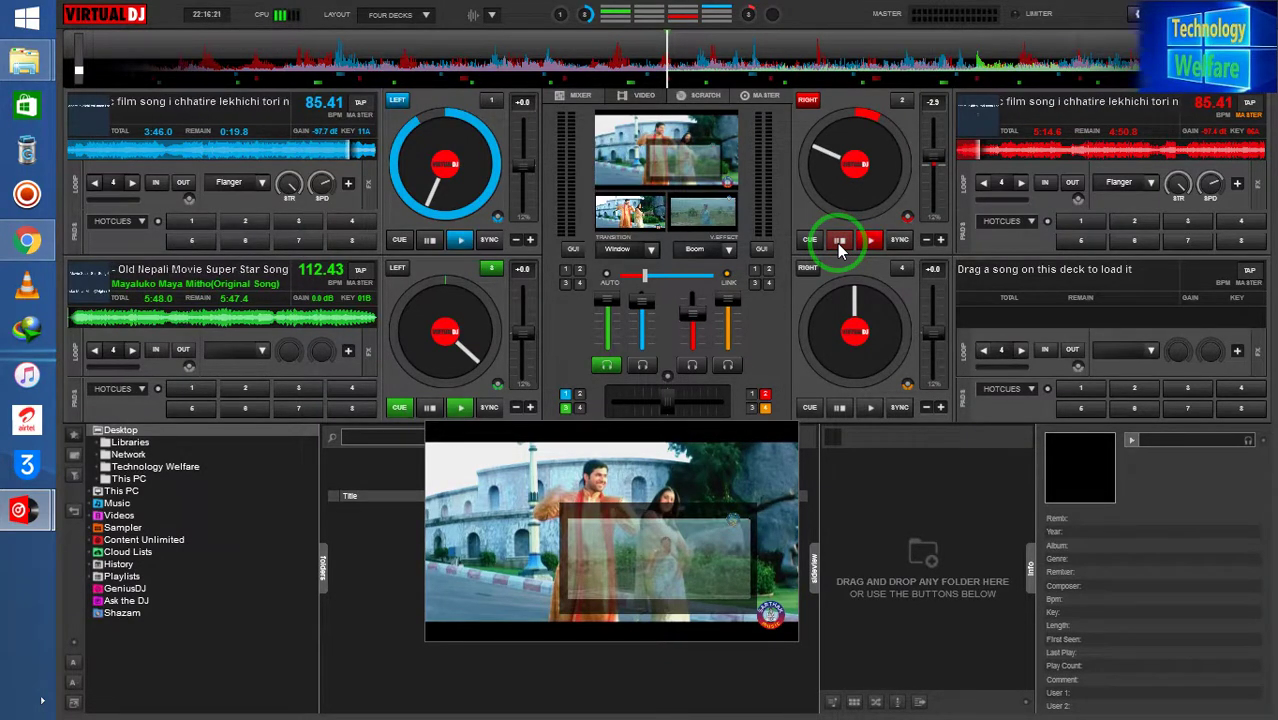
Step: Set the video transition to Window Double and move the video crossfader to the middle
{"action": "left_click", "coordinate": [649, 251]}
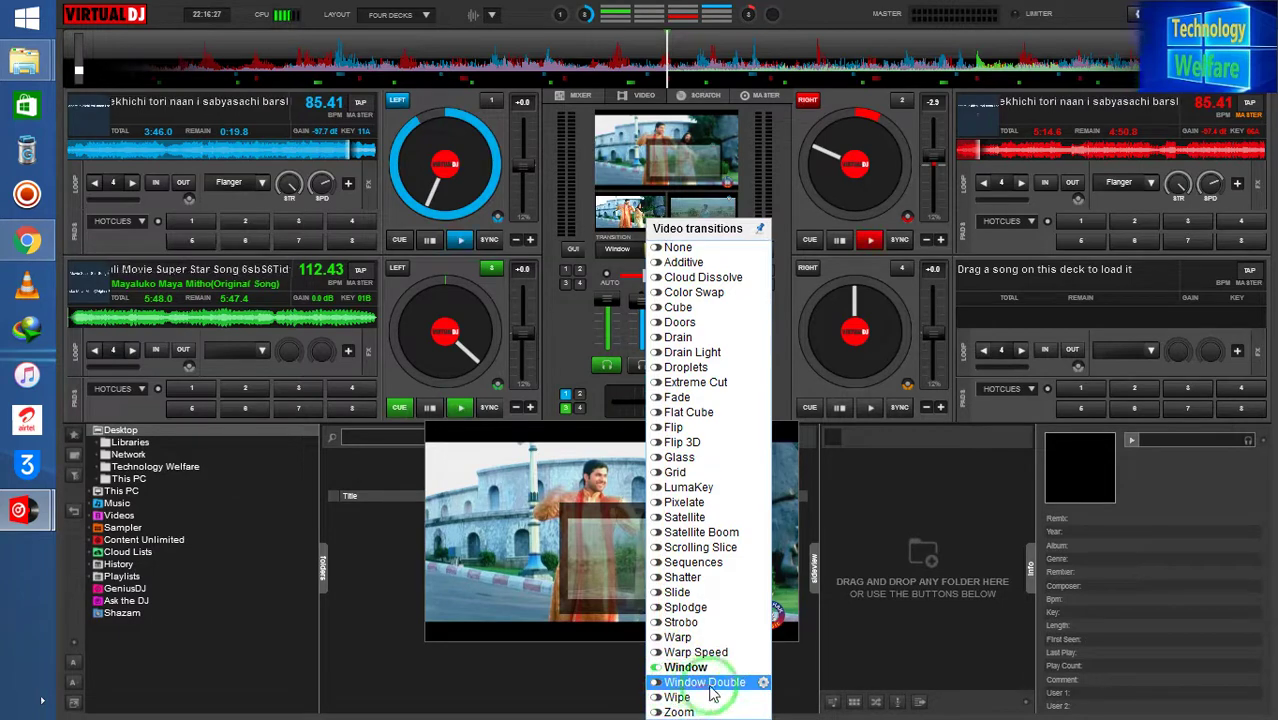
{"action": "left_click", "coordinate": [704, 682]}
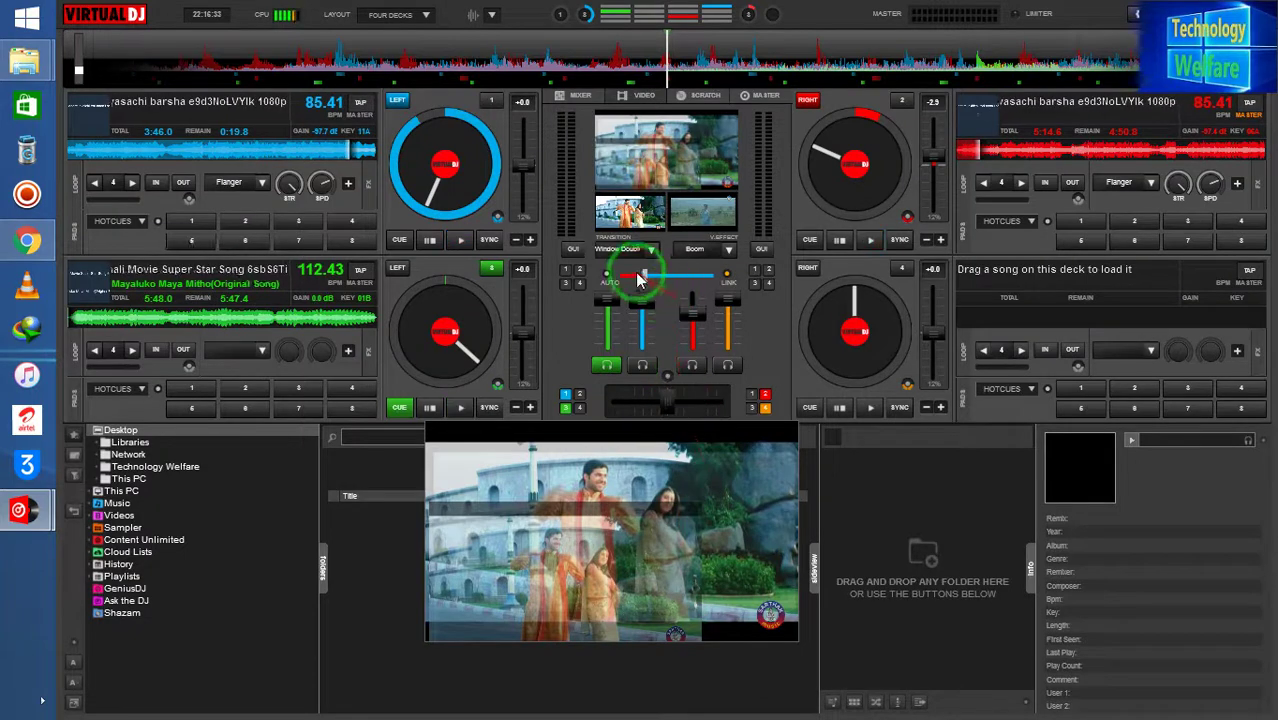
{"action": "left_click_drag", "start_coordinate": [640, 280], "coordinate": [667, 281]}
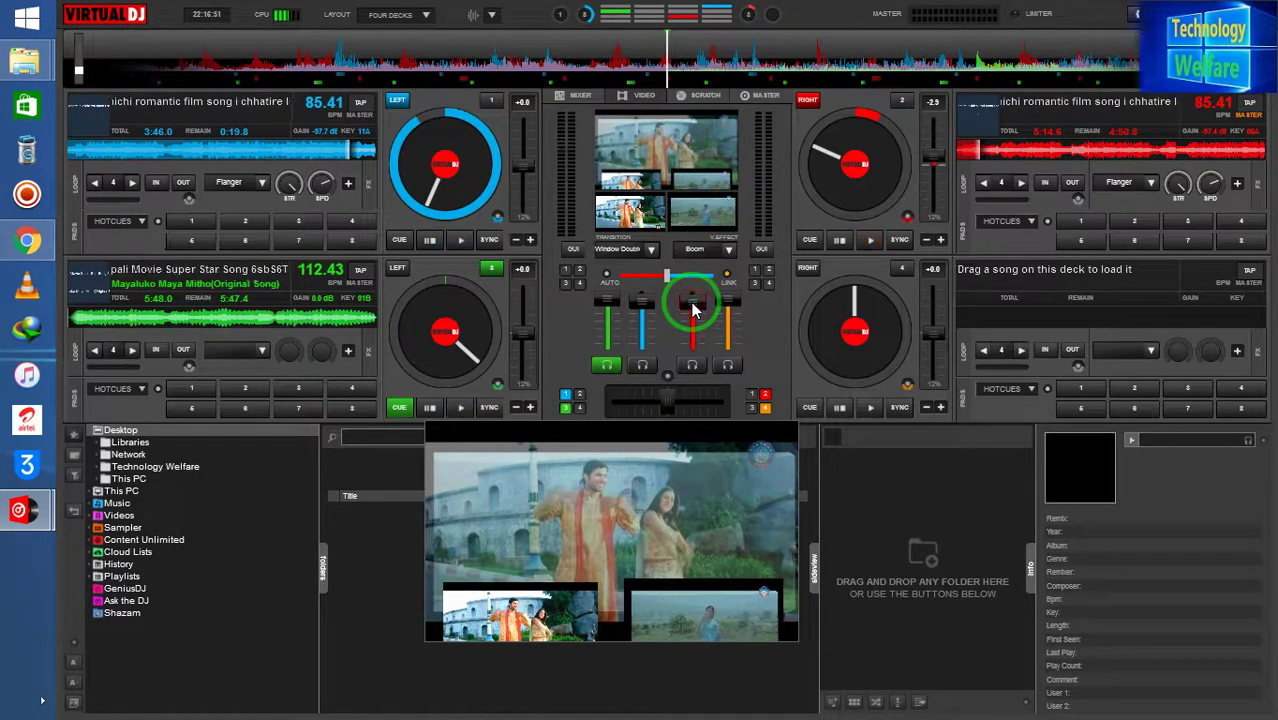
Step: Play deck 1 briefly to preview the Window Double mix, and pause it
{"action": "left_click", "coordinate": [452, 240]}
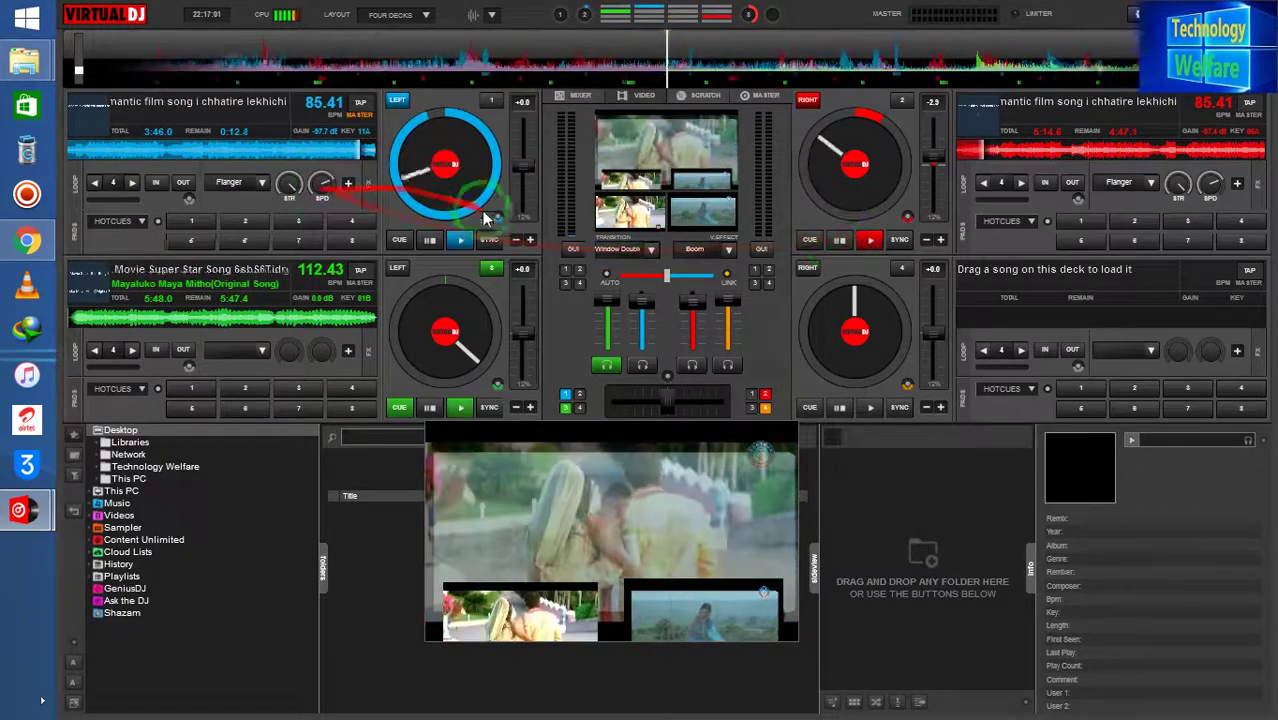
{"action": "left_click", "coordinate": [427, 241]}
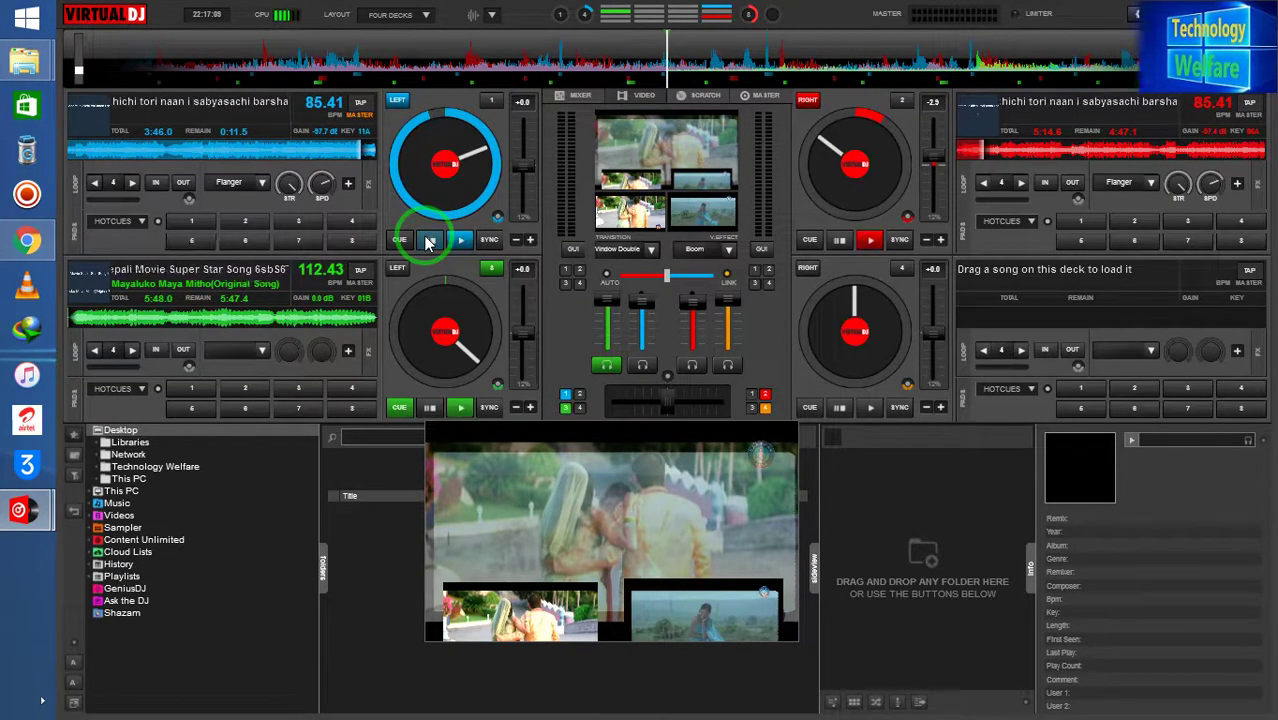
Step: Change the video transition to Grid
{"action": "left_click", "coordinate": [649, 253]}
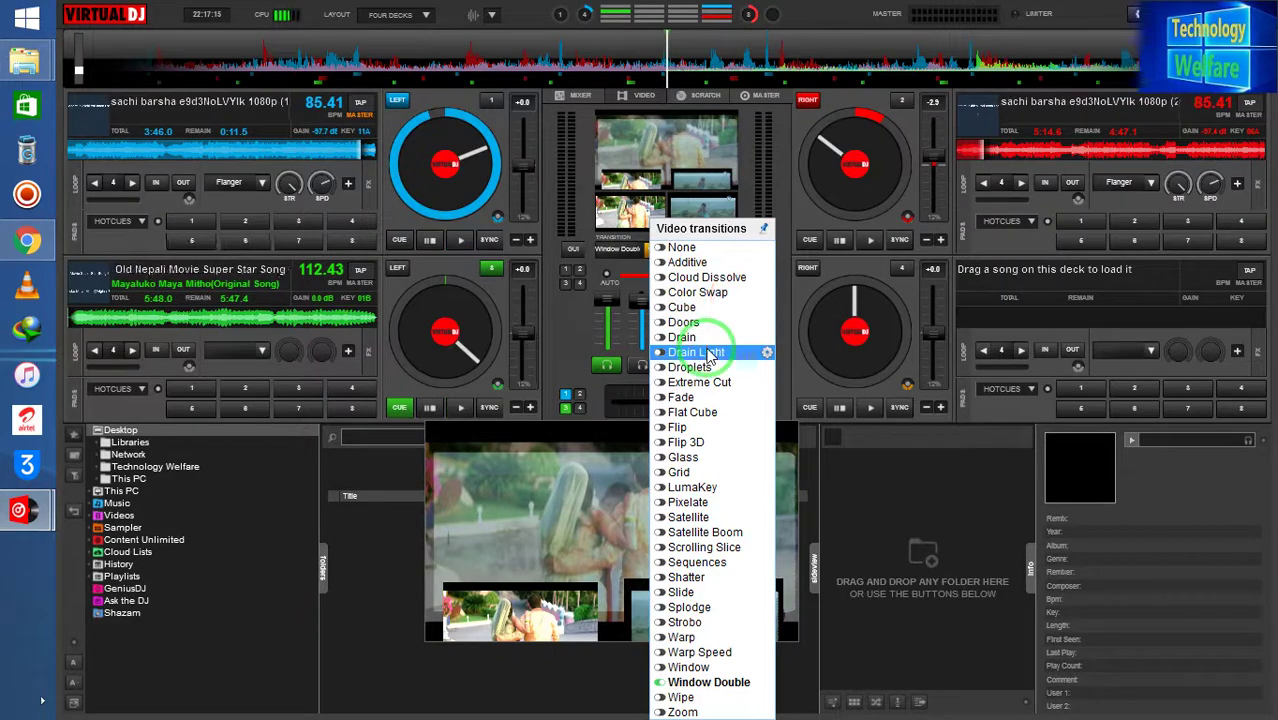
{"action": "left_click", "coordinate": [690, 474]}
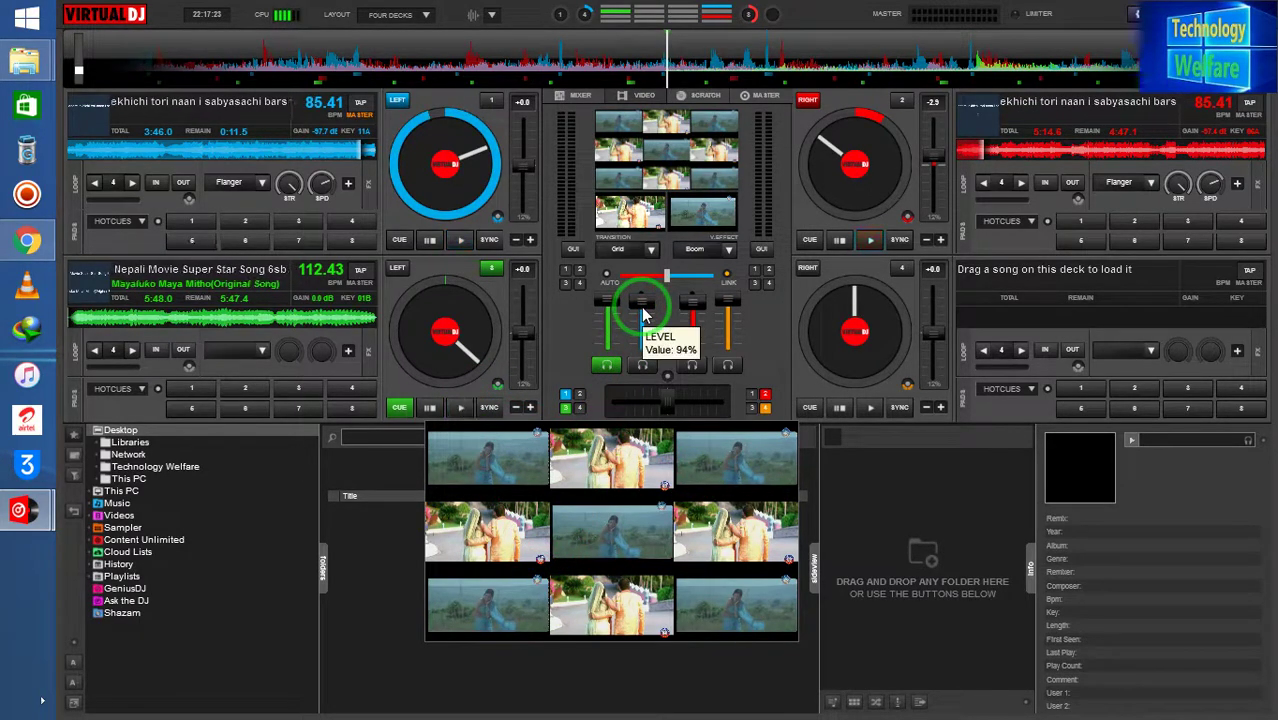
Step: Lower the level faders of decks 1 and 2 to fade their grid videos, and raise both back up
{"action": "mouse_move", "coordinate": [640, 312]}
{"action": "left_mouse_down"}
{"action": "mouse_move", "coordinate": [643, 300]}
{"action": "mouse_move", "coordinate": [643, 330]}
{"action": "left_mouse_up"}
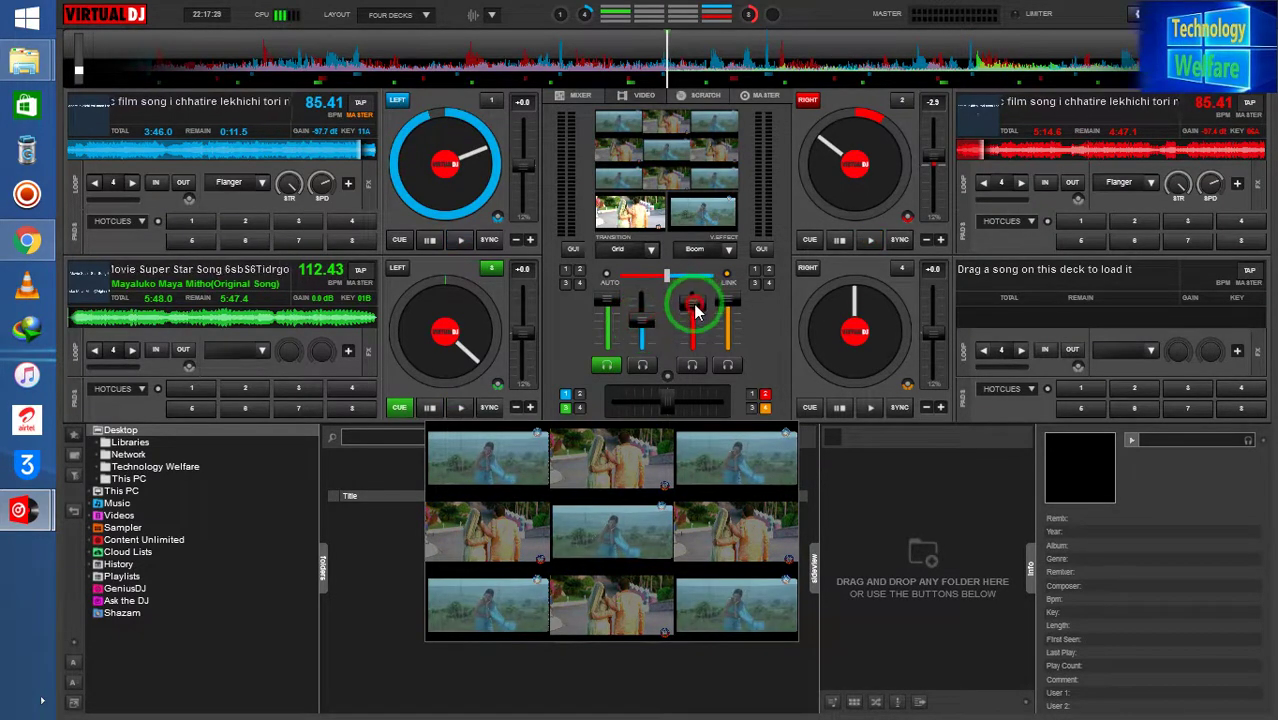
{"action": "mouse_move", "coordinate": [697, 312]}
{"action": "left_mouse_down"}
{"action": "mouse_move", "coordinate": [697, 288]}
{"action": "mouse_move", "coordinate": [697, 337]}
{"action": "mouse_move", "coordinate": [697, 308]}
{"action": "mouse_move", "coordinate": [695, 325]}
{"action": "left_mouse_up"}
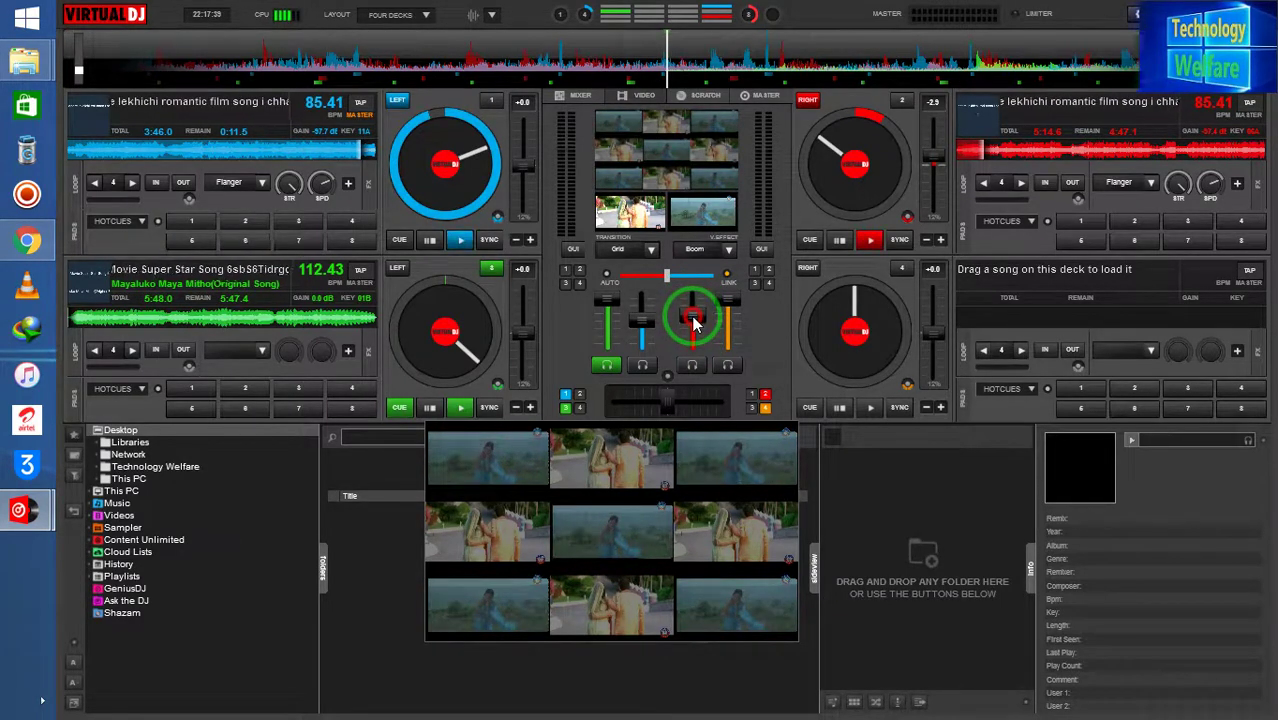
{"action": "left_click_drag", "start_coordinate": [694, 318], "coordinate": [694, 311]}
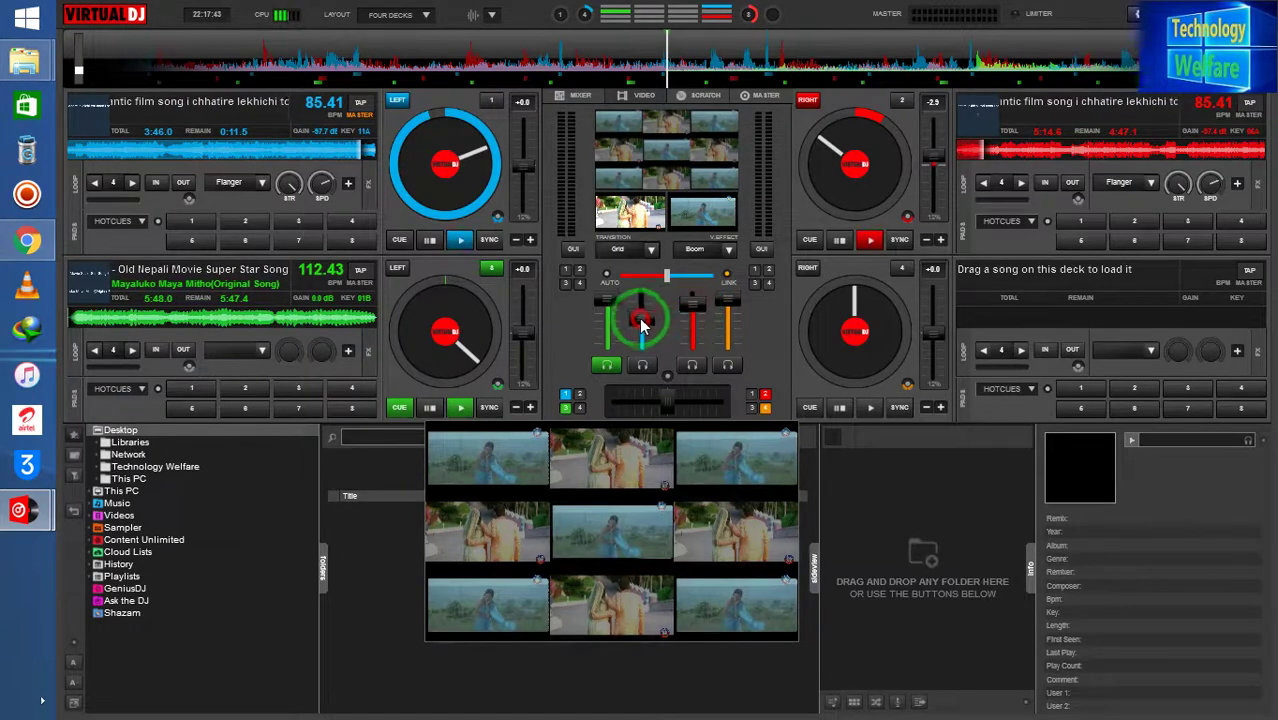
{"action": "mouse_move", "coordinate": [641, 312]}
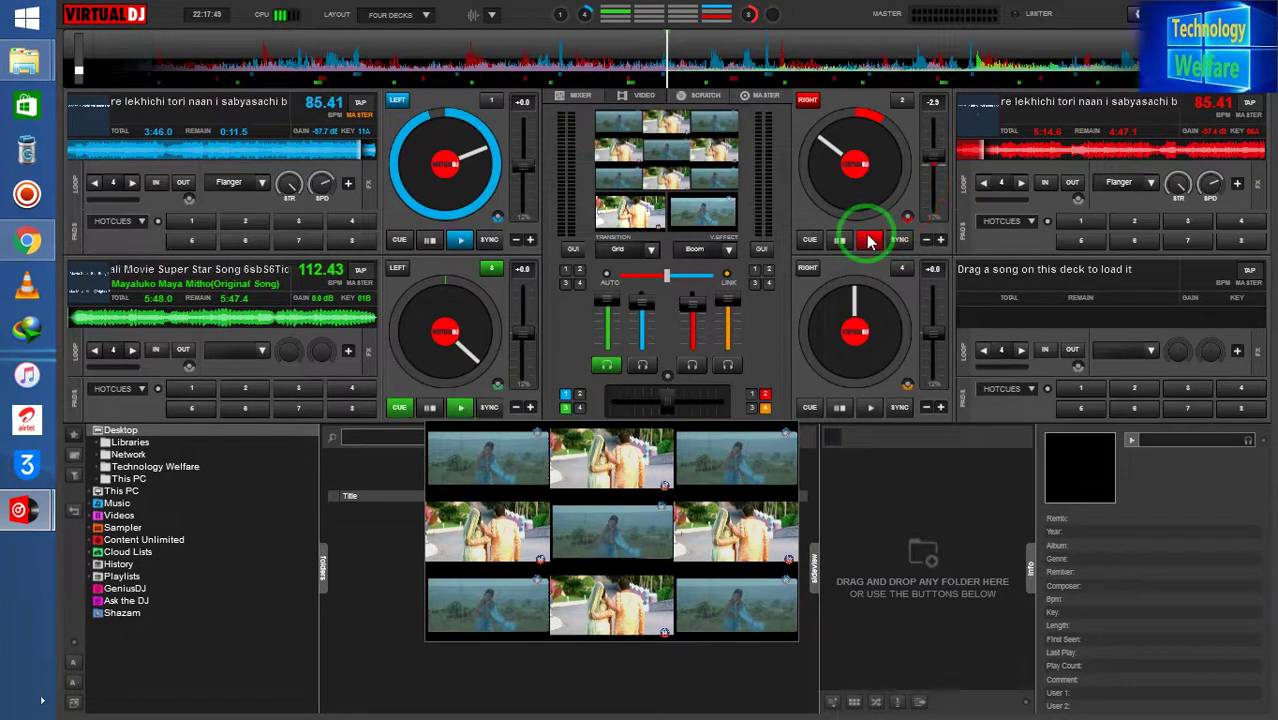
Step: Jump to about two-thirds through deck 1's song and play the Grid mix with the video preview in full screen
{"action": "left_click", "coordinate": [270, 158]}
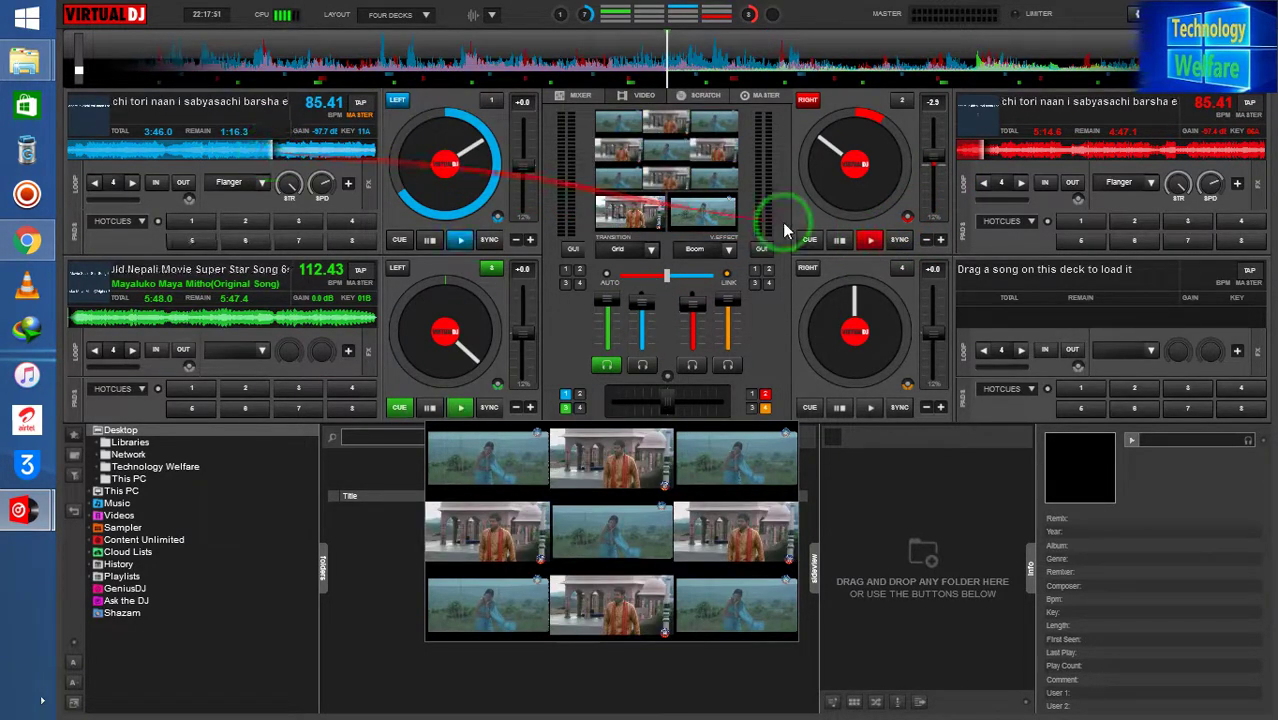
{"action": "mouse_move", "coordinate": [845, 225]}
{"action": "left_mouse_down"}
{"action": "mouse_move", "coordinate": [864, 234]}
{"action": "mouse_move", "coordinate": [850, 234]}
{"action": "left_mouse_up"}
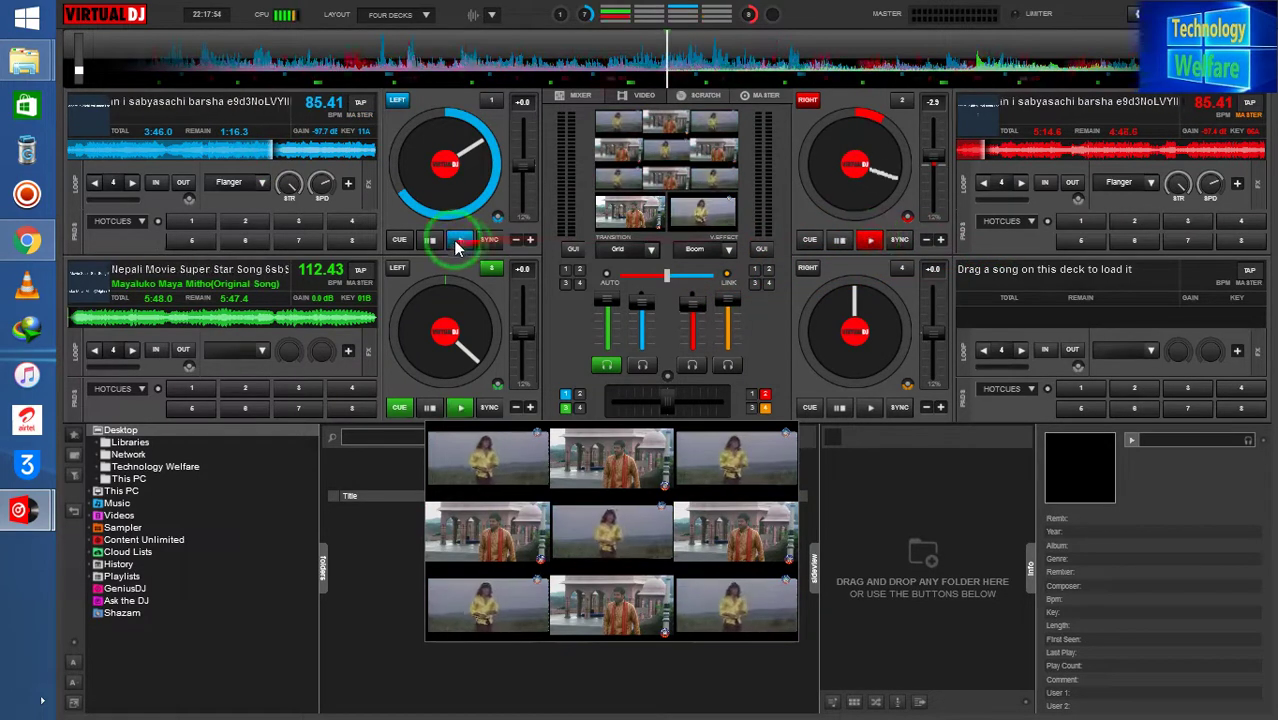
{"action": "double_click", "coordinate": [551, 450]}
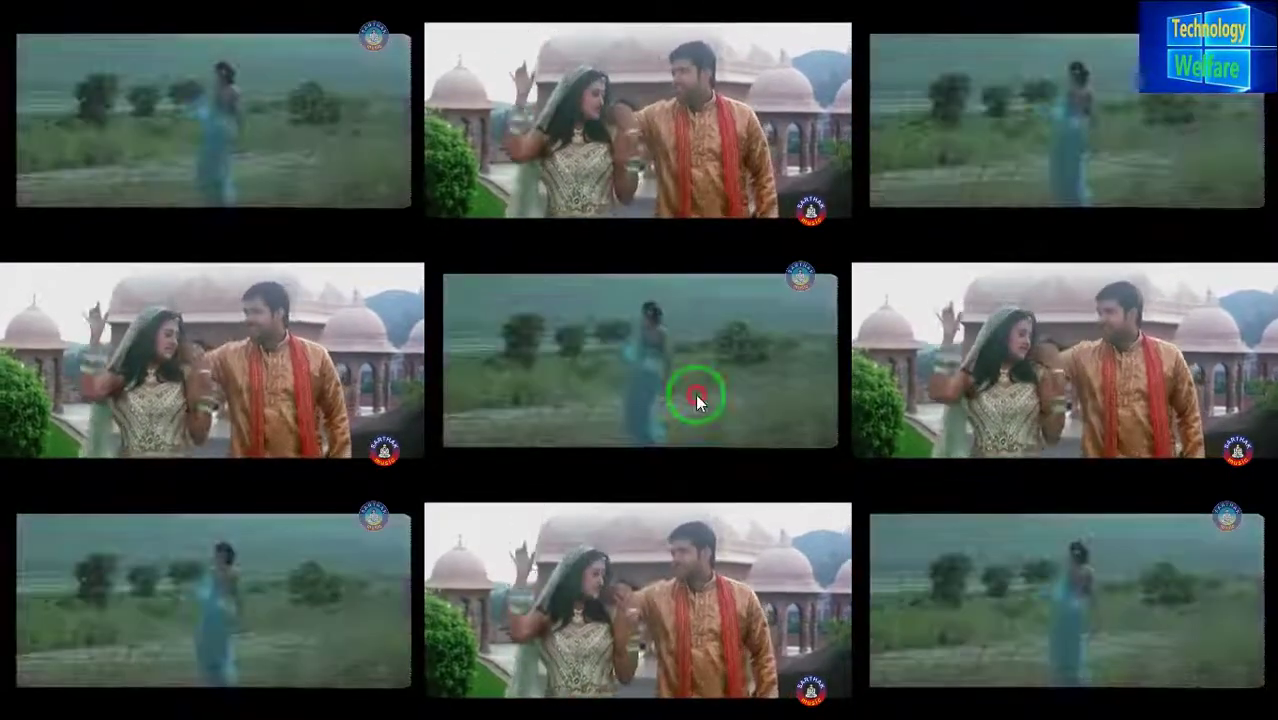
Step: Leave the full-screen Grid preview and pause decks 1 and 2
{"action": "double_click", "coordinate": [693, 391]}
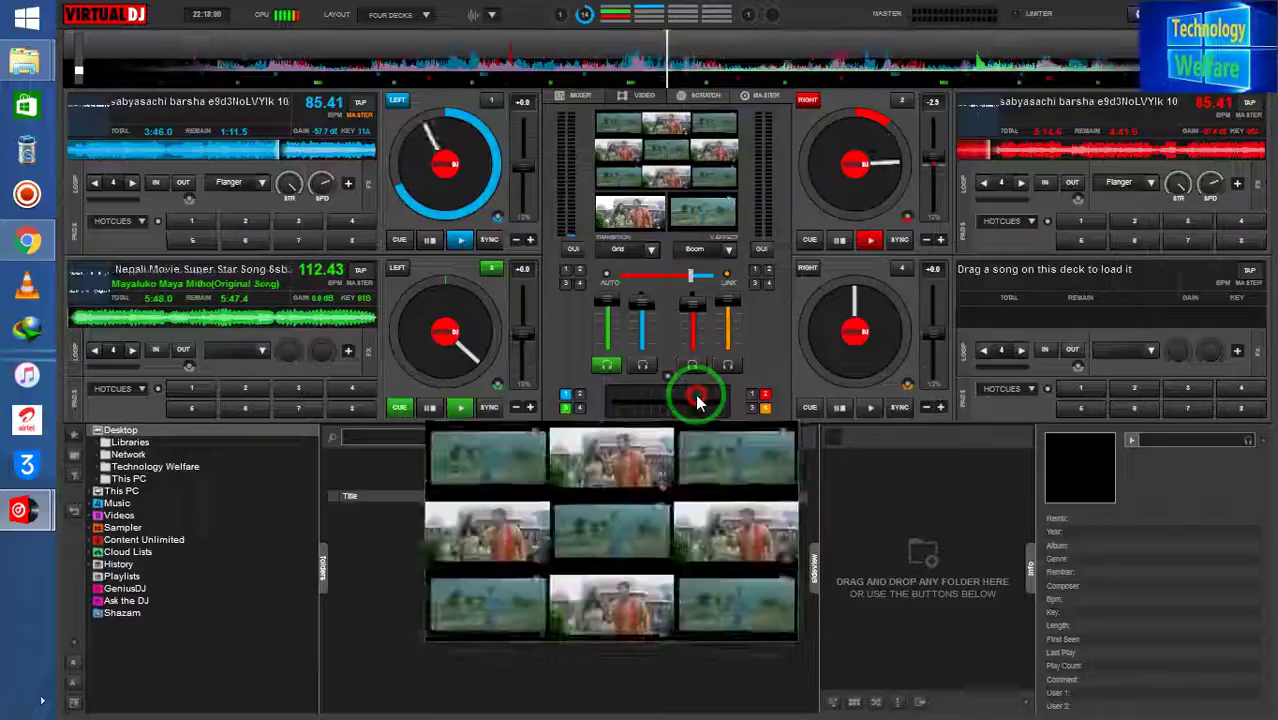
{"action": "left_click", "coordinate": [429, 241]}
{"action": "left_click", "coordinate": [841, 241]}
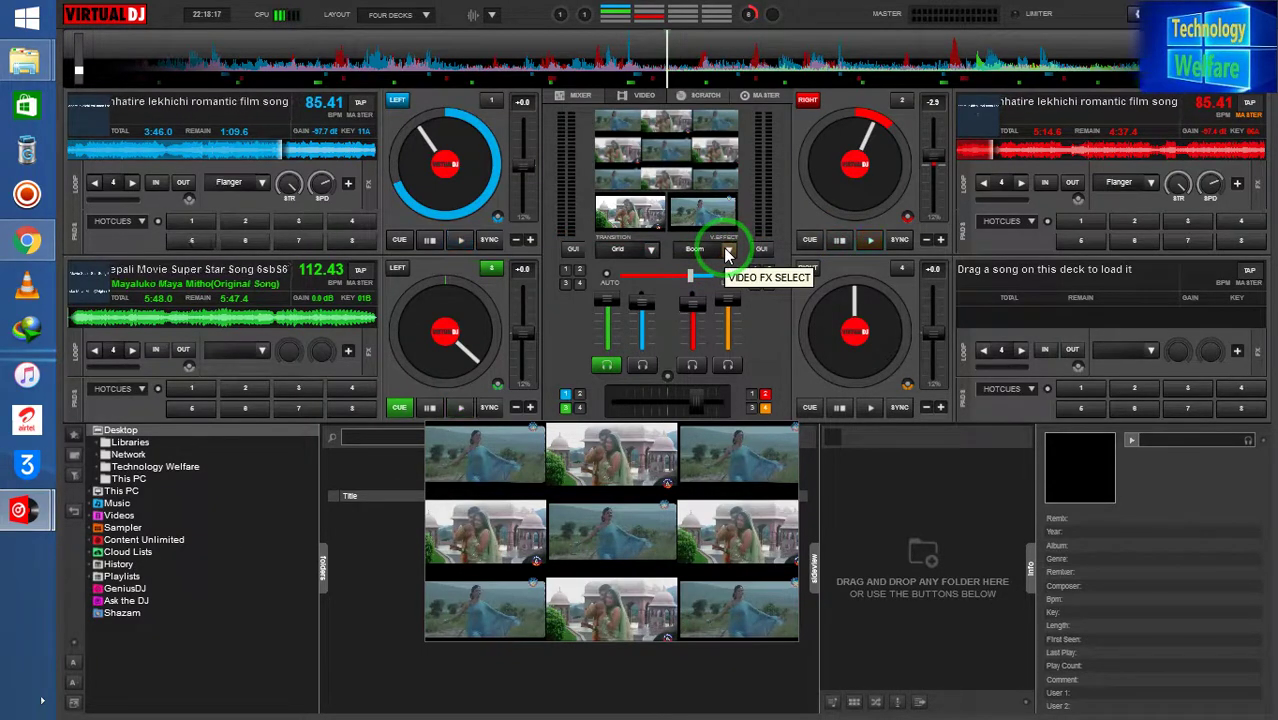
Step: Change the video transition to Flip 3D, and replace it with Flip
{"action": "mouse_move", "coordinate": [726, 255]}
{"action": "left_mouse_down"}
{"action": "mouse_move", "coordinate": [642, 476]}
{"action": "mouse_move", "coordinate": [560, 455]}
{"action": "mouse_move", "coordinate": [735, 520]}
{"action": "mouse_move", "coordinate": [640, 582]}
{"action": "left_mouse_up"}
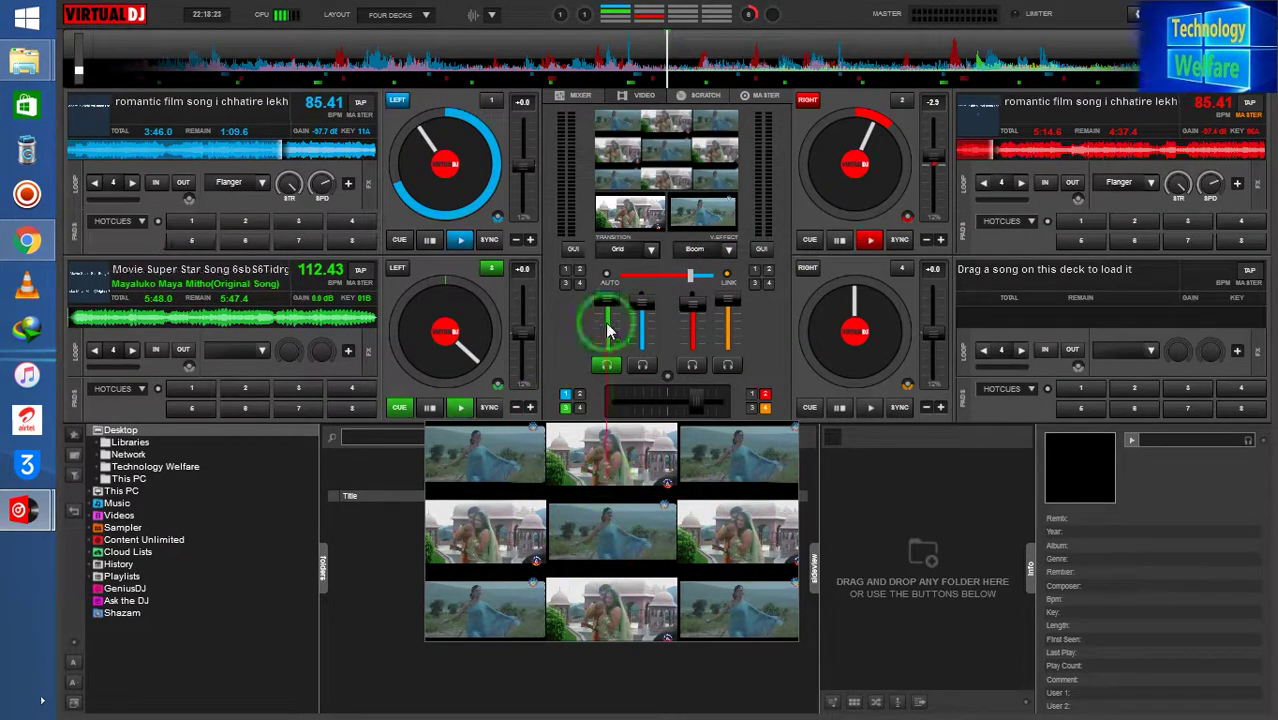
{"action": "left_click", "coordinate": [647, 249]}
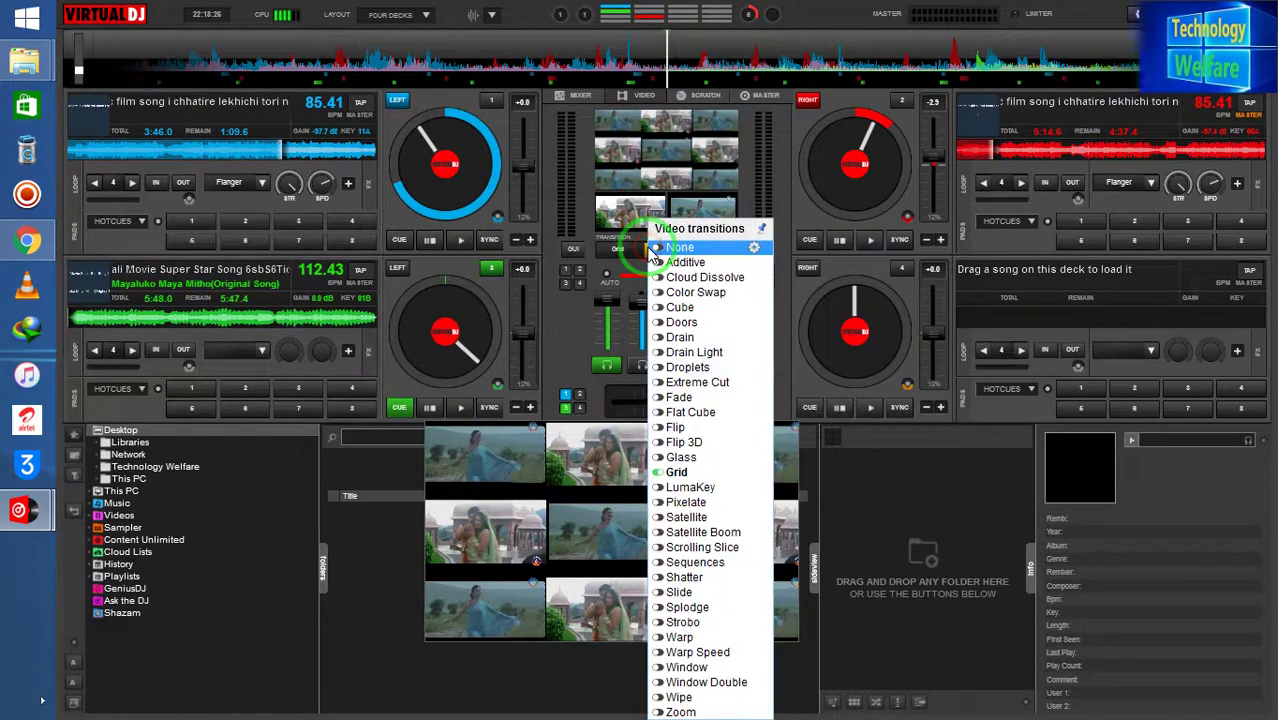
{"action": "left_click", "coordinate": [689, 443]}
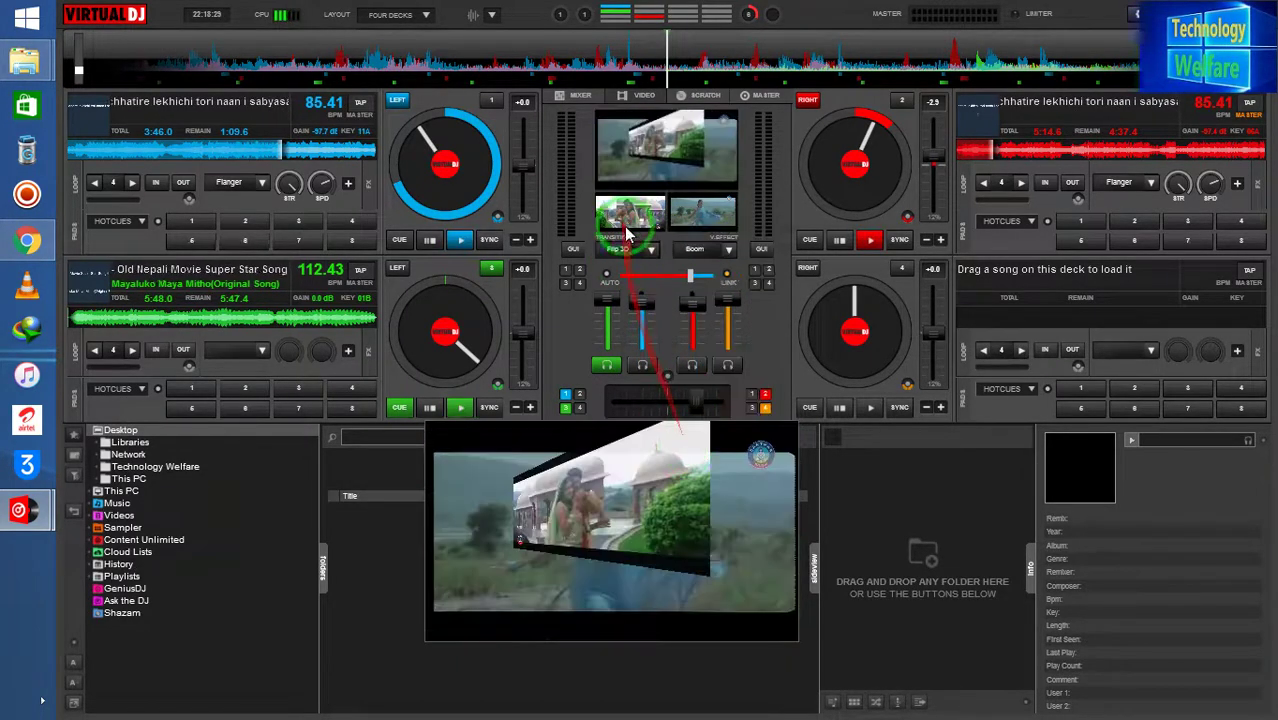
{"action": "left_click", "coordinate": [647, 249]}
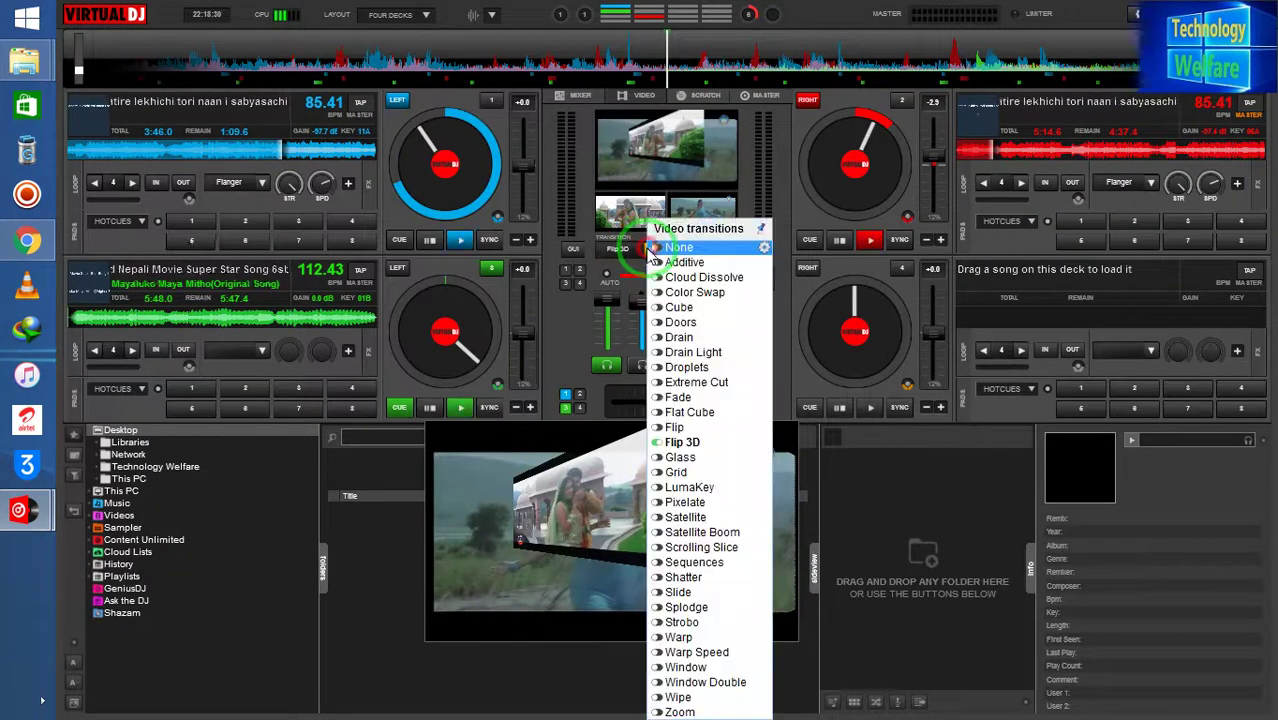
{"action": "left_click", "coordinate": [681, 430]}
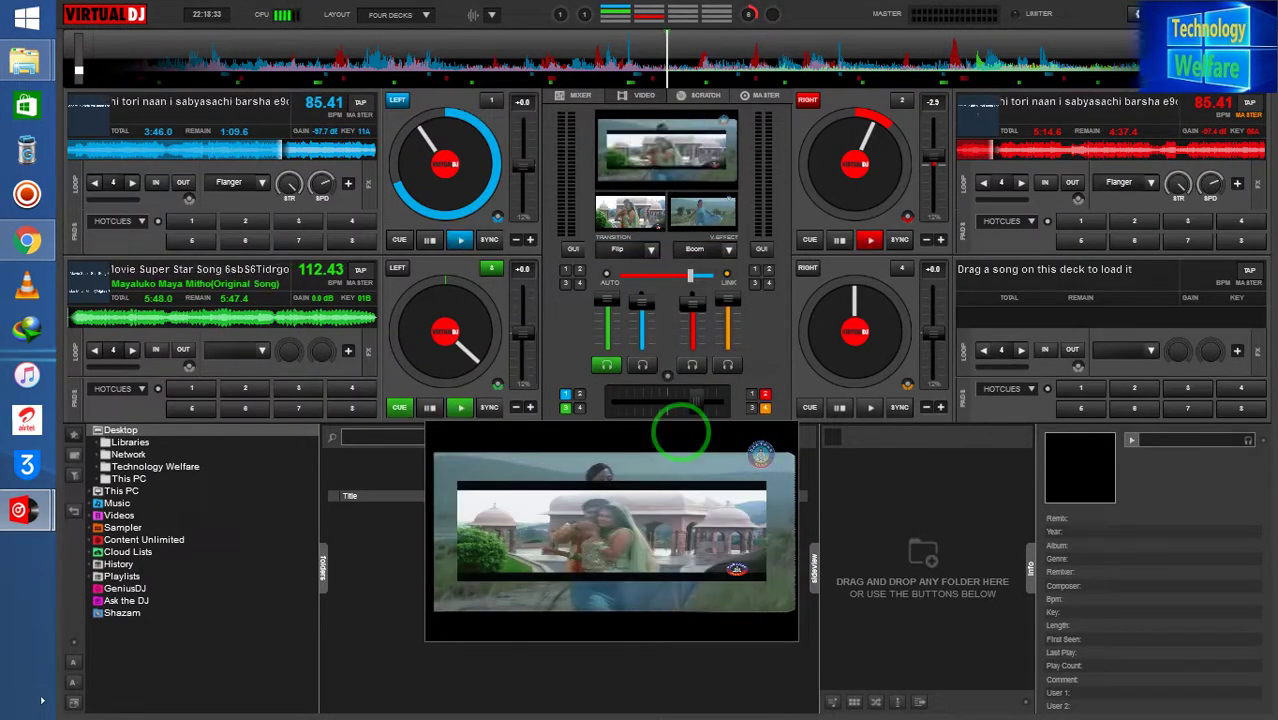
Step: Shift the video crossfader slightly towards the middle, and lower deck 1's level fader partway to blend its Flip video with deck 2's
{"action": "left_click_drag", "start_coordinate": [688, 277], "coordinate": [678, 285]}
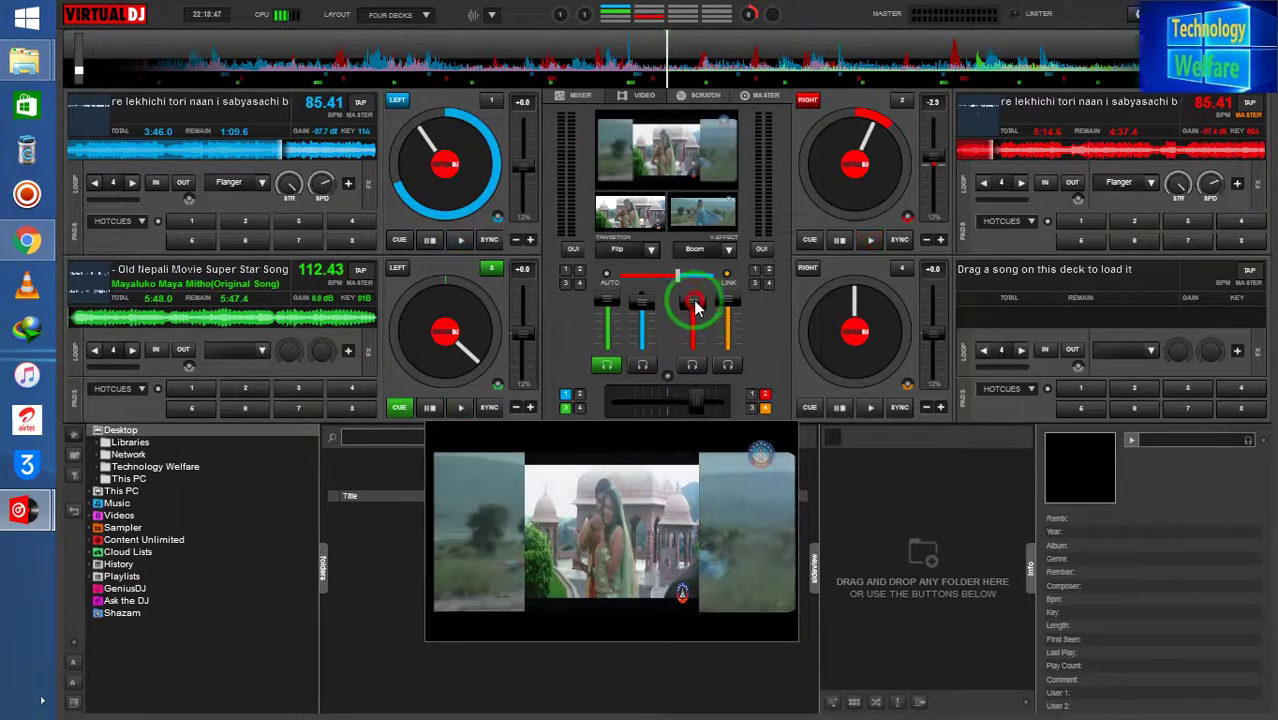
{"action": "left_click", "coordinate": [698, 297]}
{"action": "left_click_drag", "start_coordinate": [642, 300], "coordinate": [645, 344]}
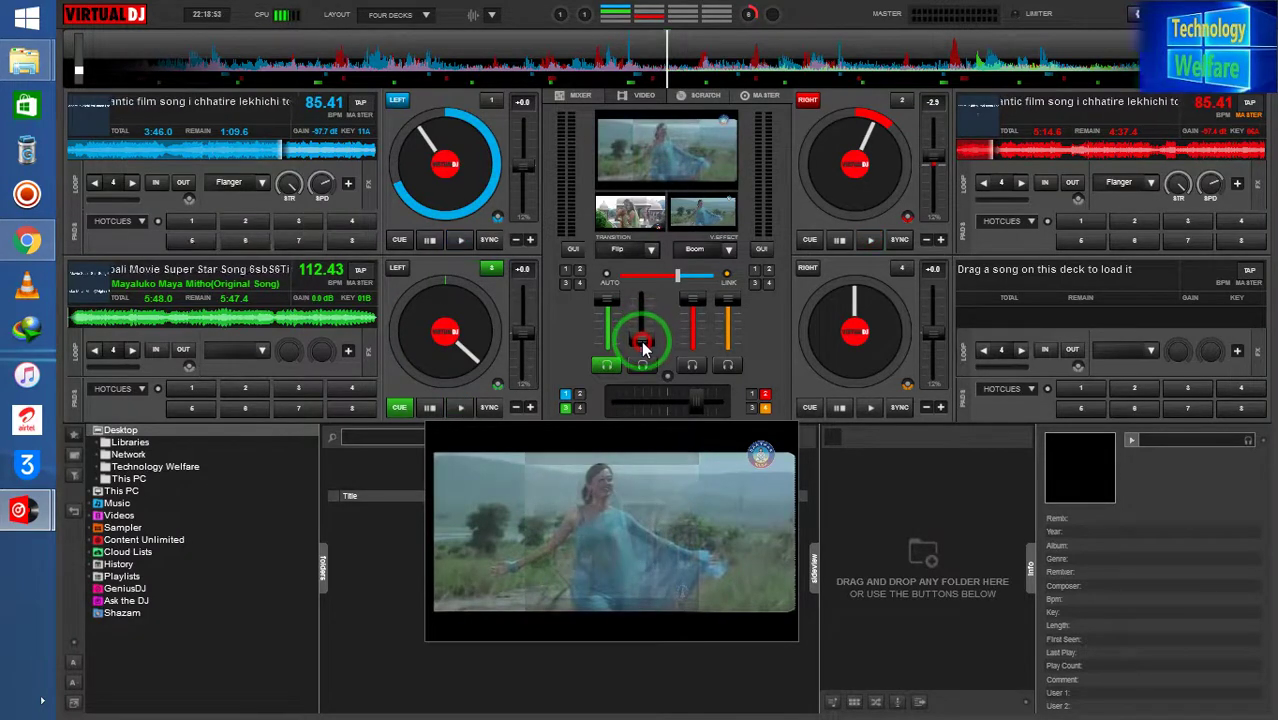
{"action": "left_click_drag", "start_coordinate": [643, 343], "coordinate": [642, 325]}
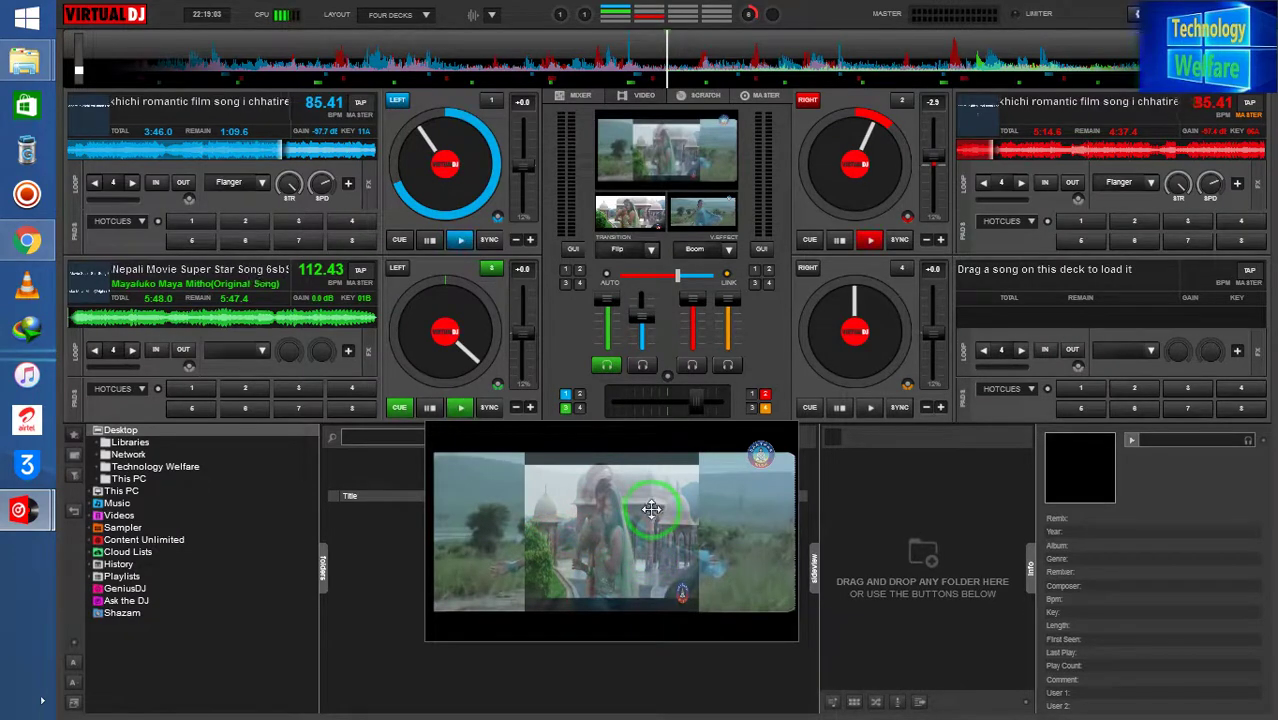
{"action": "left_click_drag", "start_coordinate": [641, 321], "coordinate": [641, 318]}
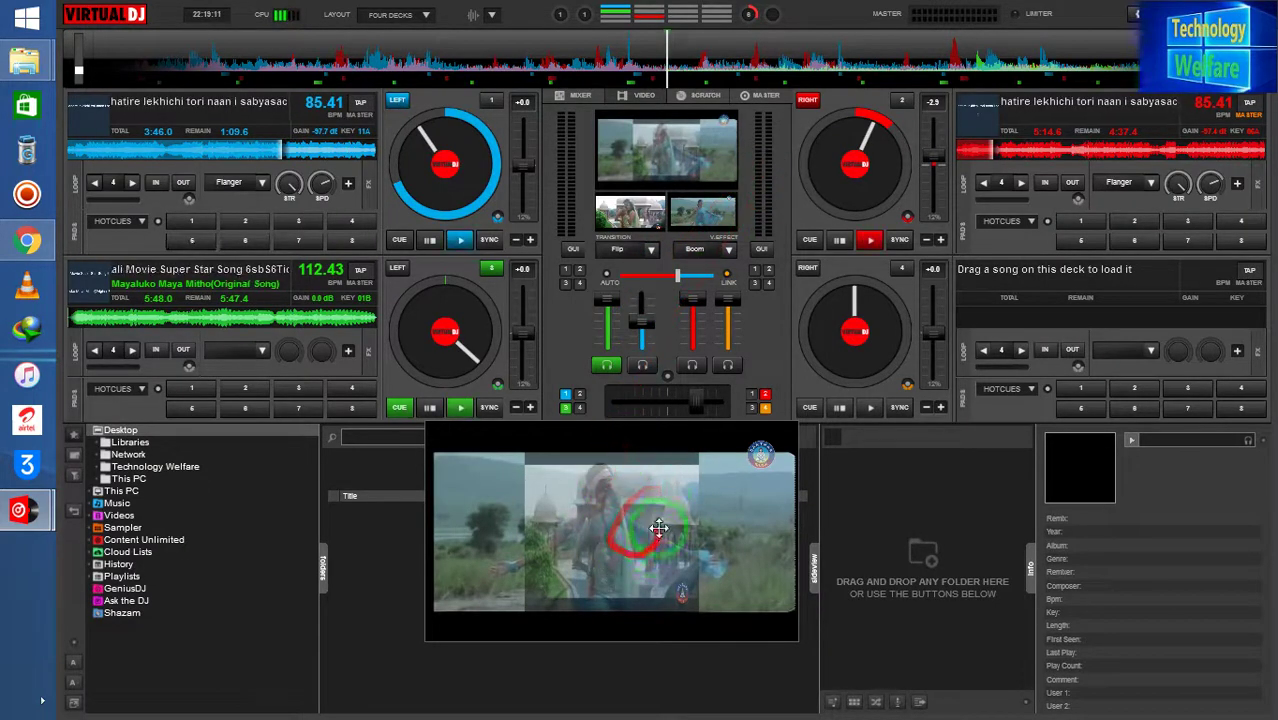
Step: Select Camera from the Visualisations as the master video effect
{"action": "left_click", "coordinate": [727, 254]}
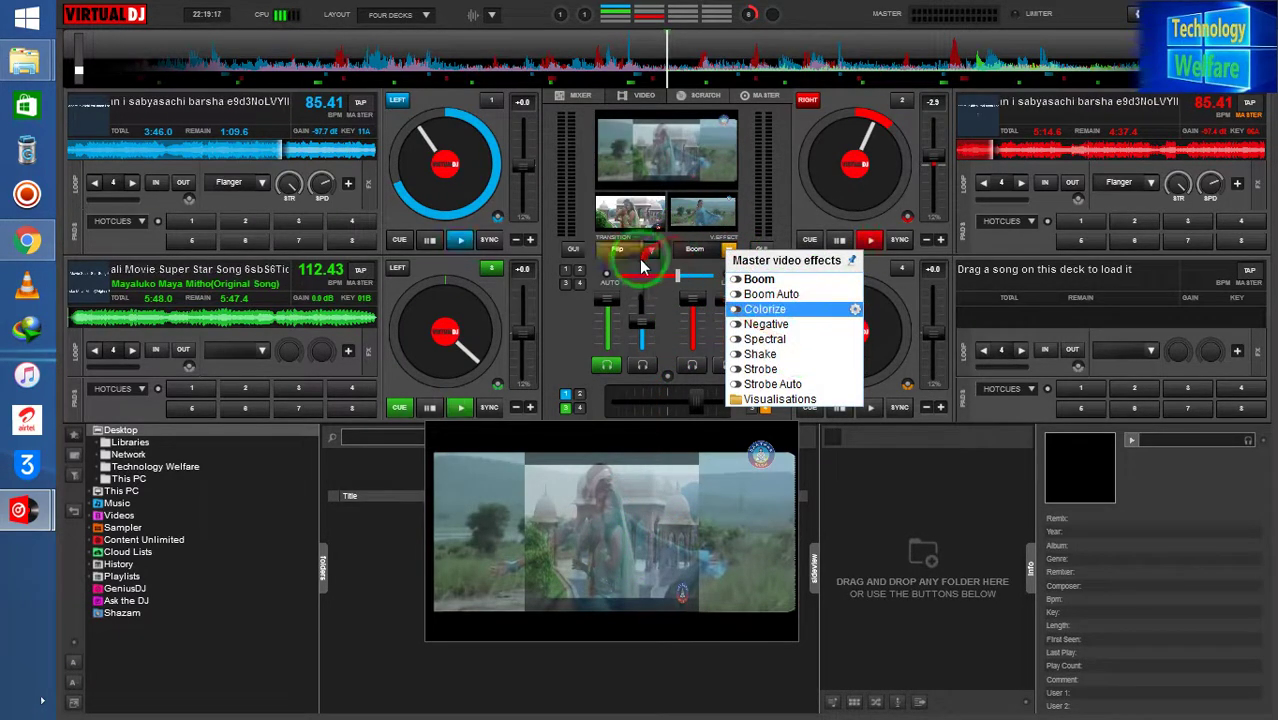
{"action": "left_click", "coordinate": [826, 400]}
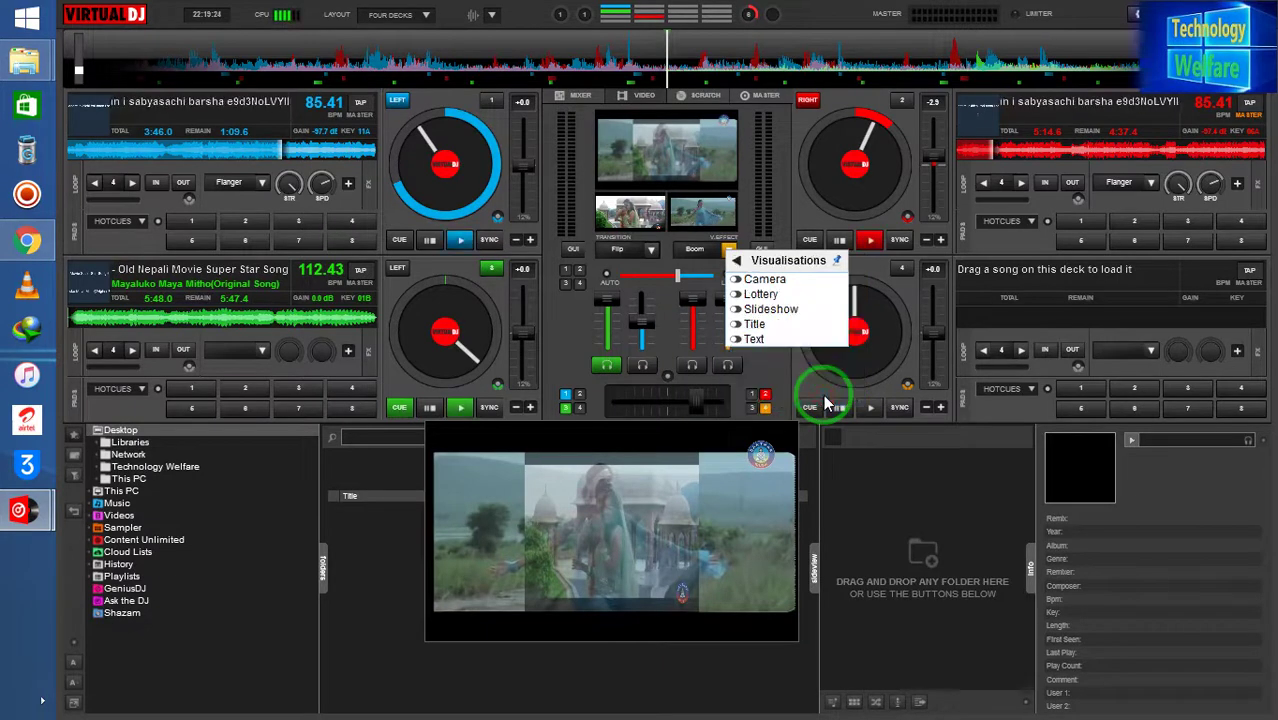
{"action": "left_click", "coordinate": [842, 282]}
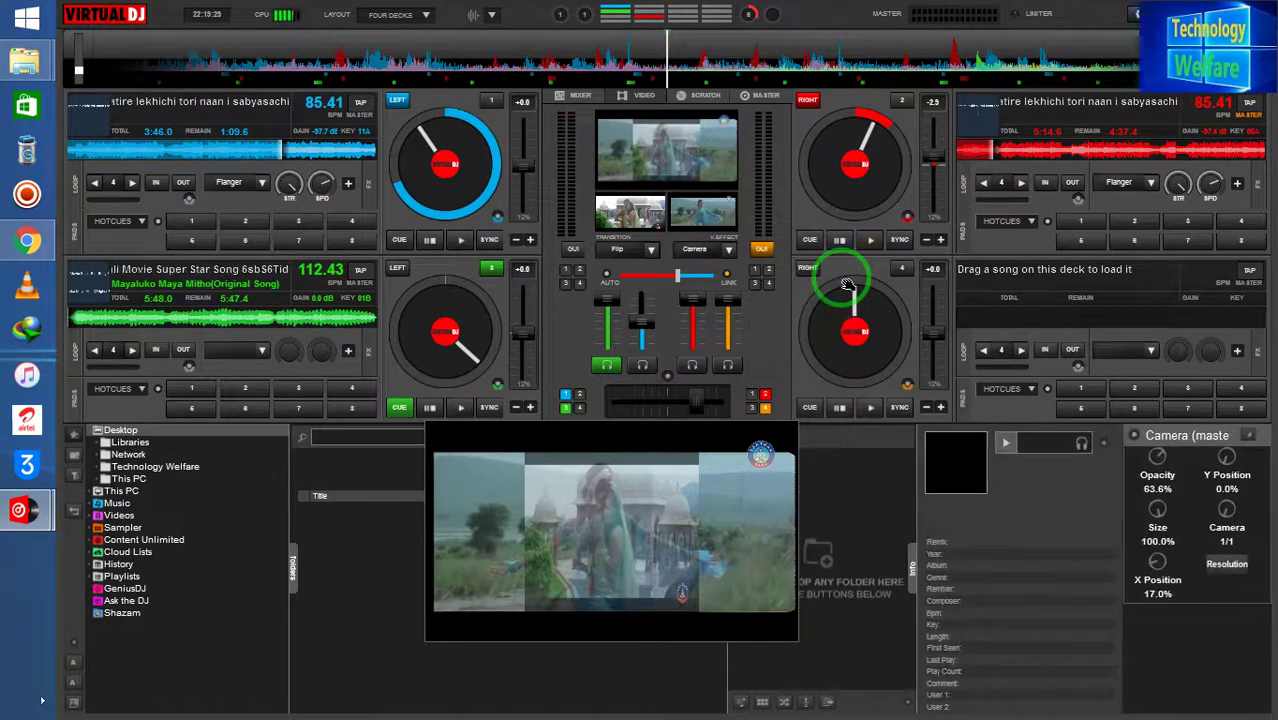
Step: Turn the Camera effect on to overlay the webcam on the mix, look over its settings, and turn it off
{"action": "left_click", "coordinate": [937, 441]}
{"action": "left_click", "coordinate": [1220, 510]}
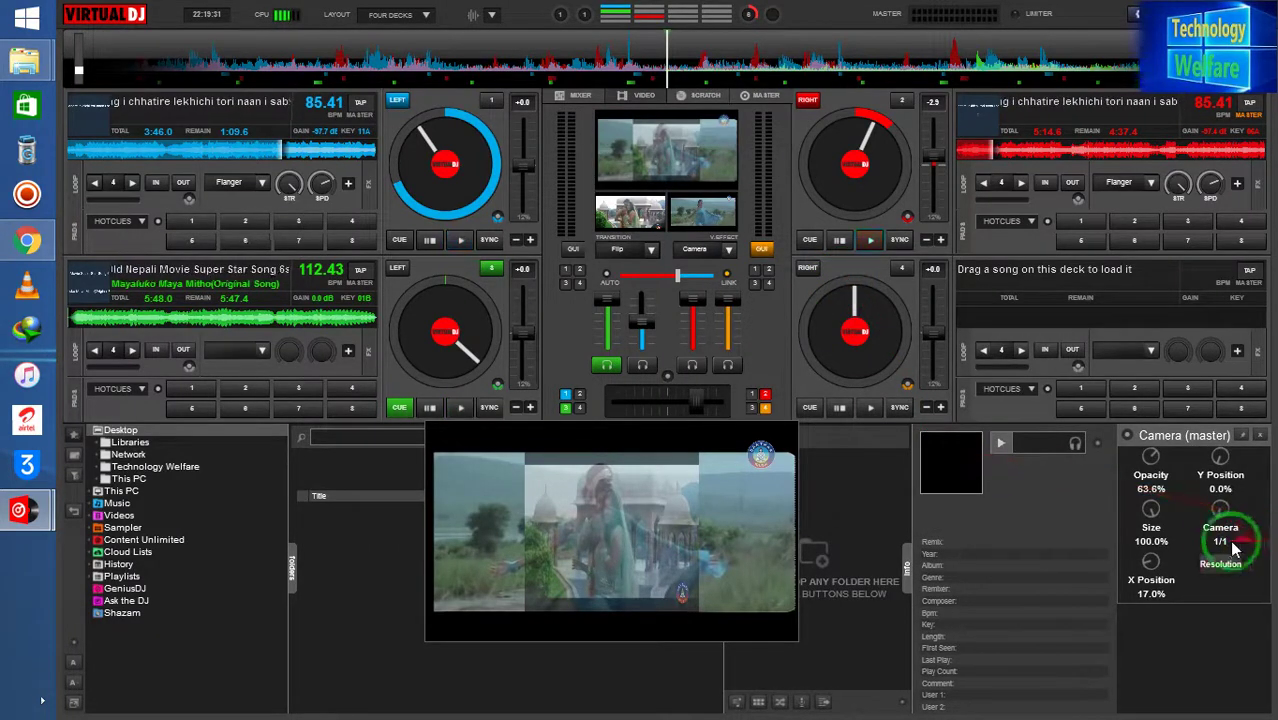
{"action": "left_click_drag", "start_coordinate": [1219, 513], "coordinate": [697, 260]}
{"action": "left_click", "coordinate": [697, 252]}
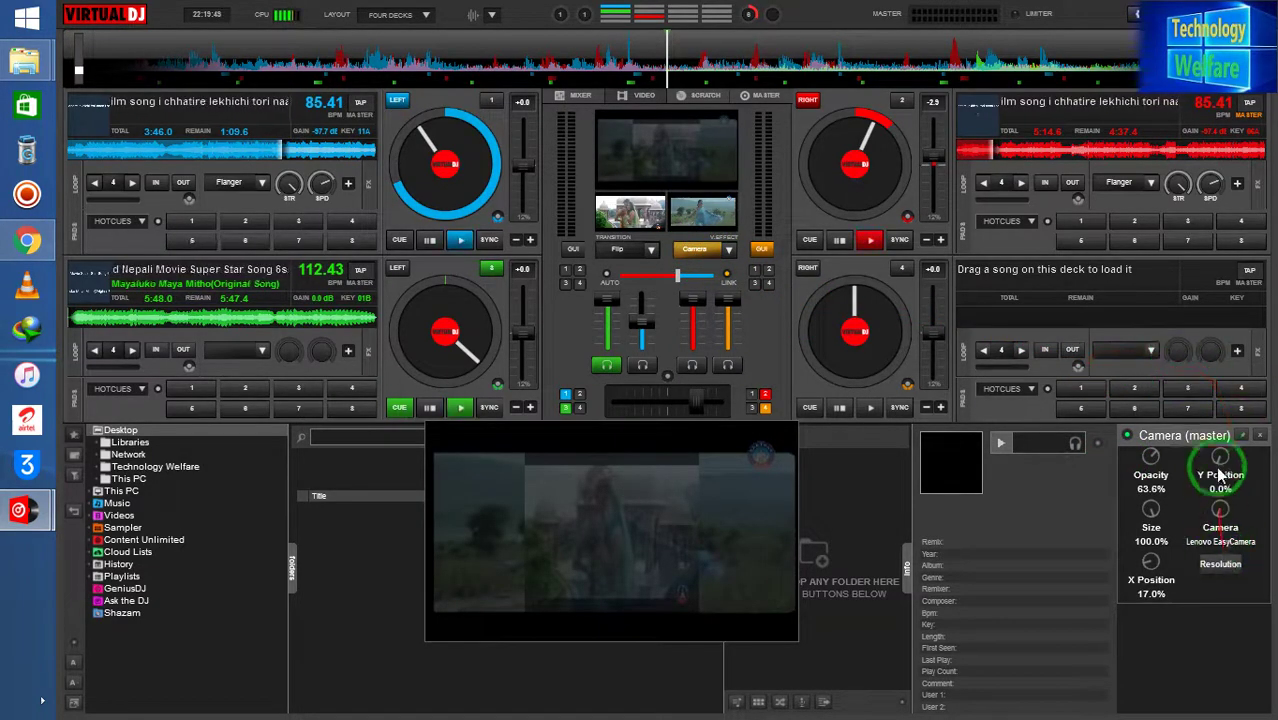
{"action": "left_click", "coordinate": [1168, 490]}
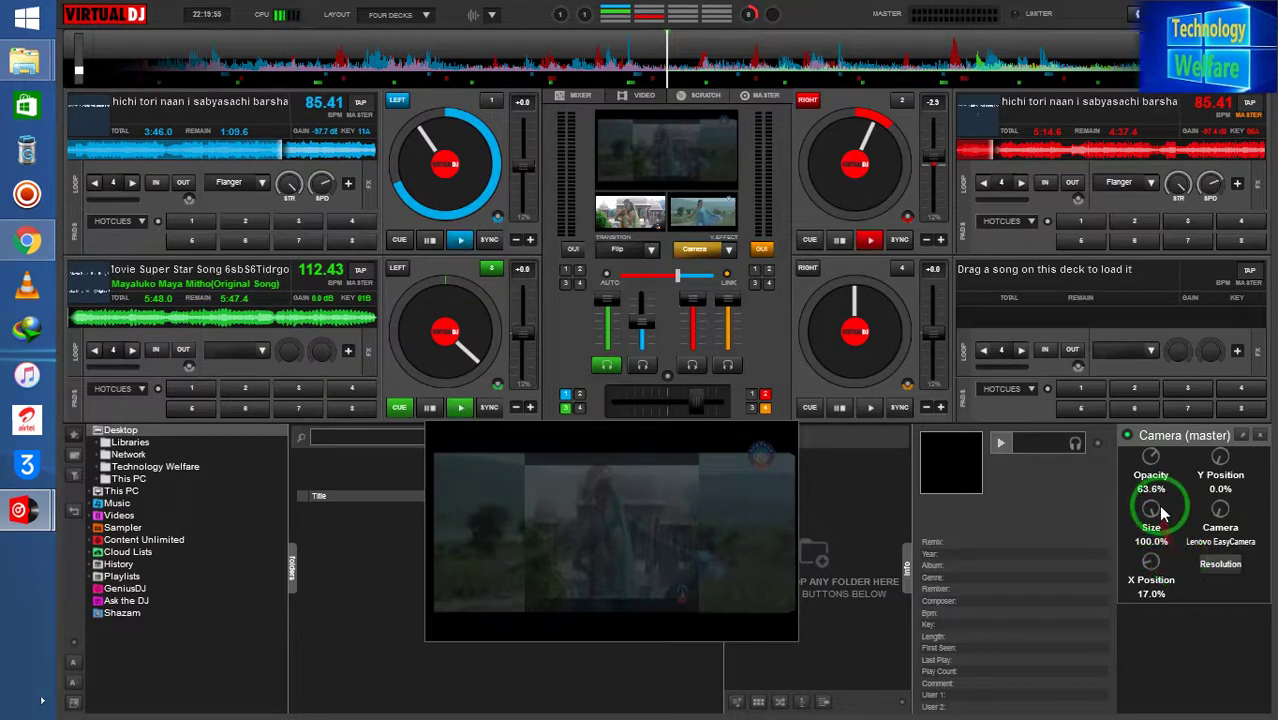
{"action": "left_click", "coordinate": [698, 252]}
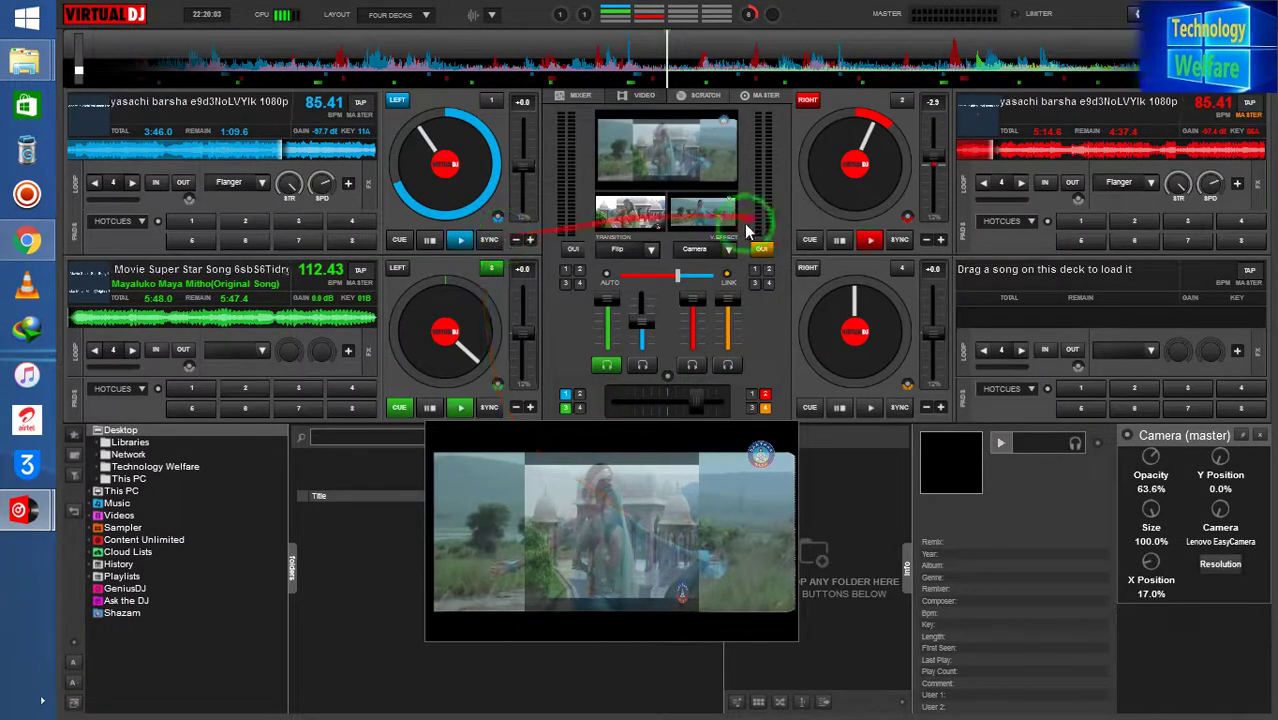
Step: Change the video transition to Flip 3D, and move the video crossfader to about the middle to show both videos
{"action": "left_click", "coordinate": [648, 252]}
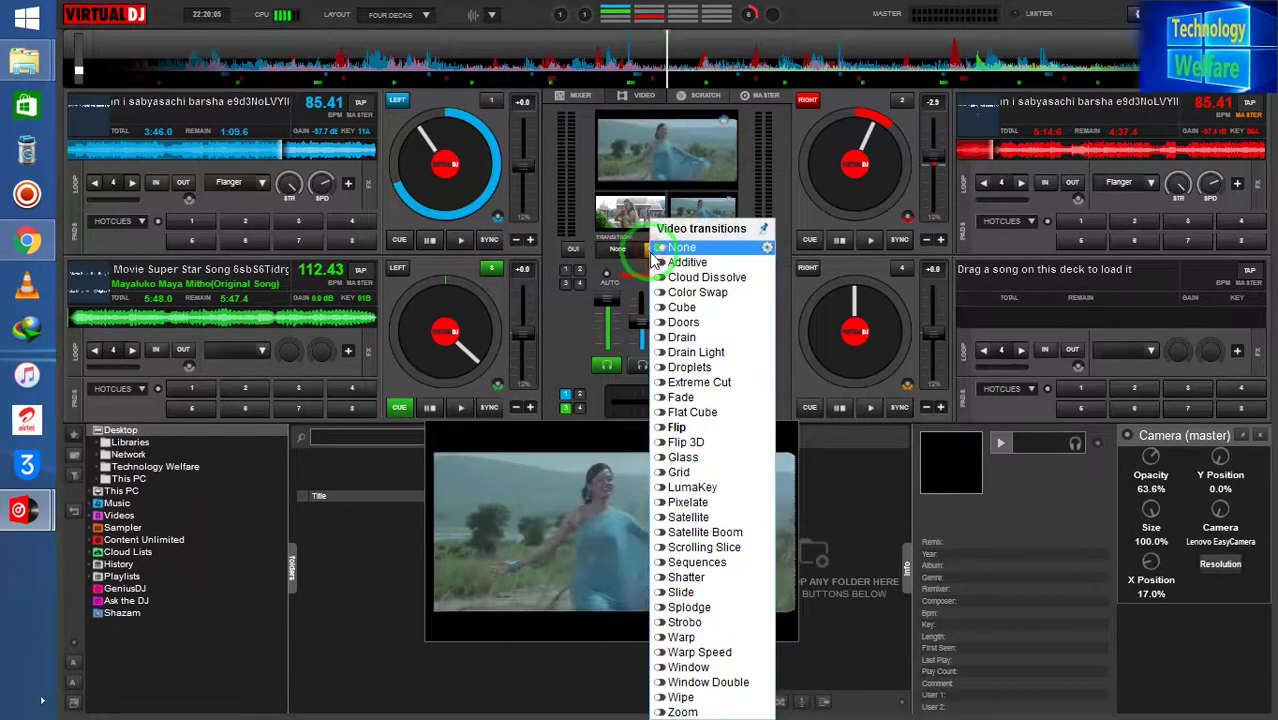
{"action": "left_click", "coordinate": [697, 443]}
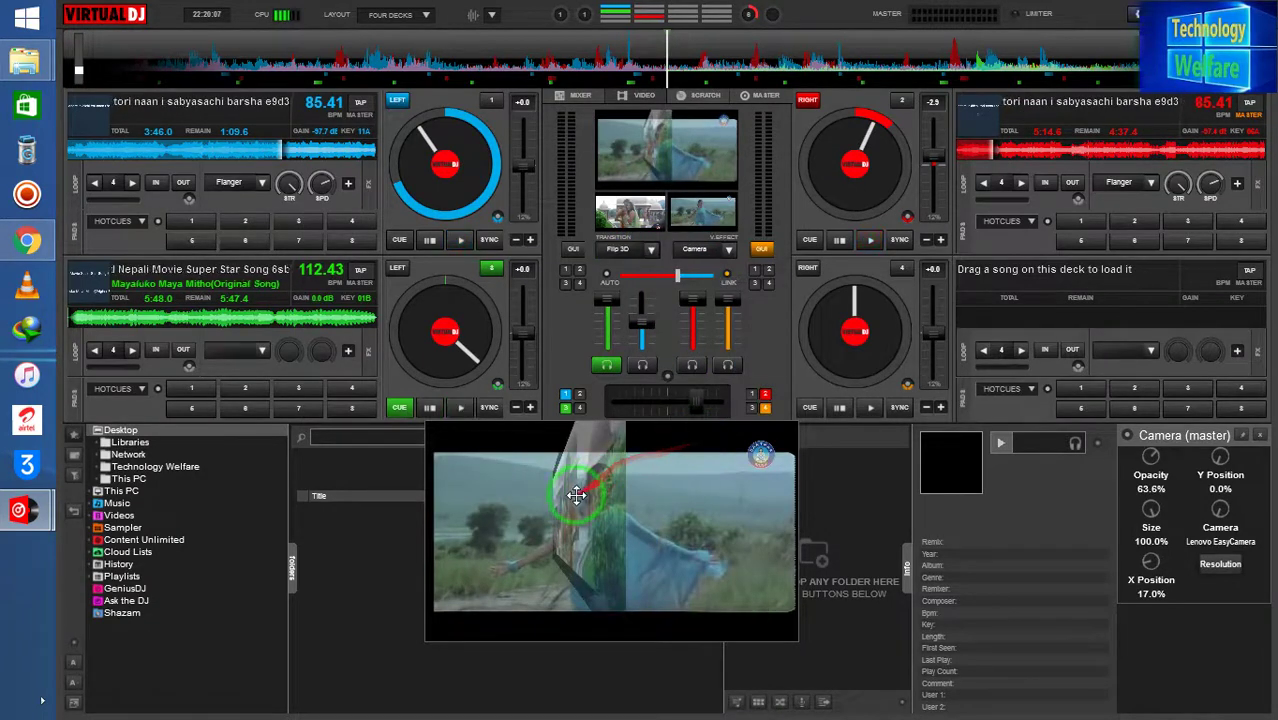
{"action": "mouse_move", "coordinate": [666, 275]}
{"action": "left_mouse_down"}
{"action": "mouse_move", "coordinate": [684, 278]}
{"action": "mouse_move", "coordinate": [663, 285]}
{"action": "left_mouse_up"}
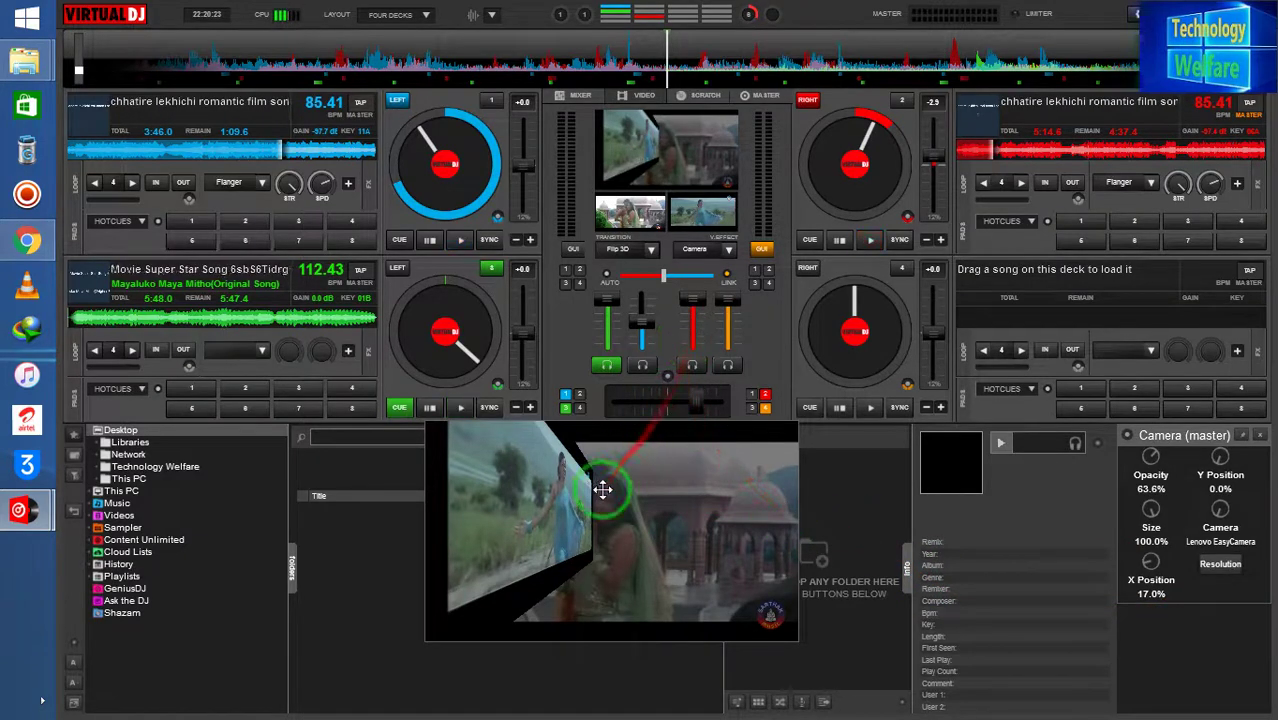
{"action": "left_click_drag", "start_coordinate": [531, 488], "coordinate": [525, 502]}
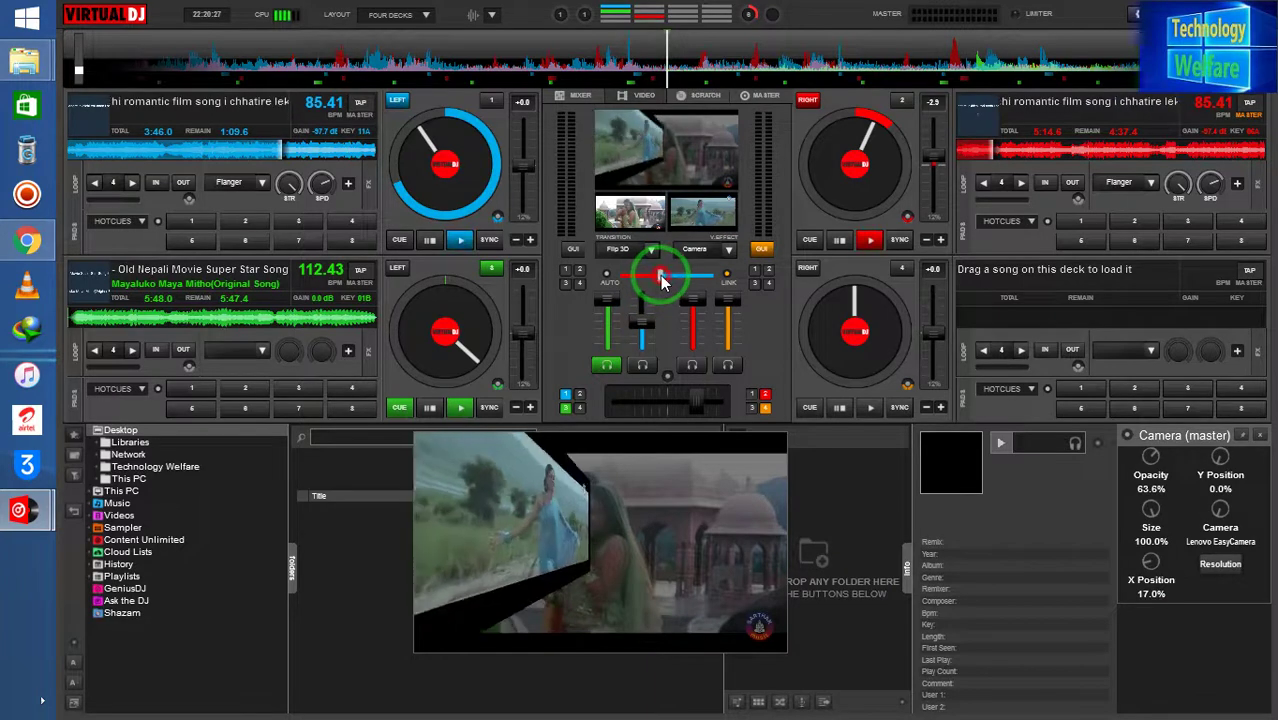
{"action": "left_click_drag", "start_coordinate": [663, 280], "coordinate": [666, 285]}
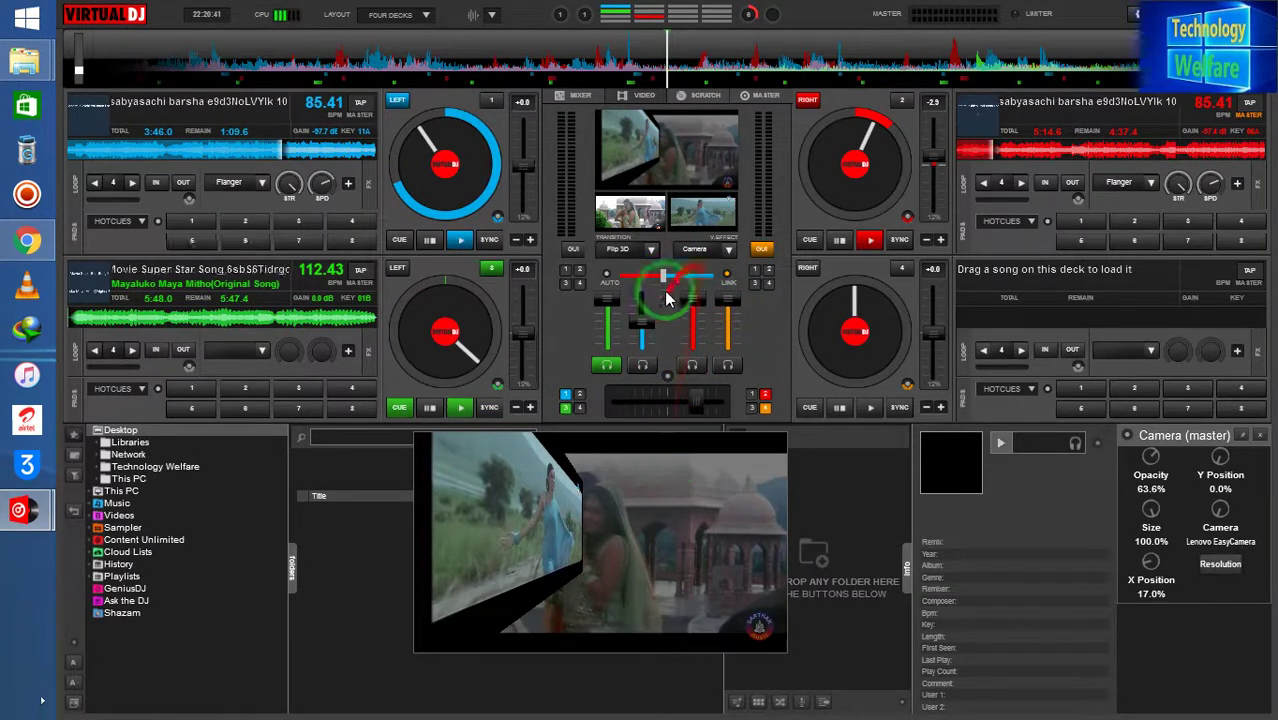
Step: Lower deck 1's level fader to dim its video, play decks 1 and 2 in a full-screen preview, and pause both
{"action": "mouse_move", "coordinate": [643, 328]}
{"action": "left_mouse_down"}
{"action": "mouse_move", "coordinate": [643, 307]}
{"action": "mouse_move", "coordinate": [643, 340]}
{"action": "left_mouse_up"}
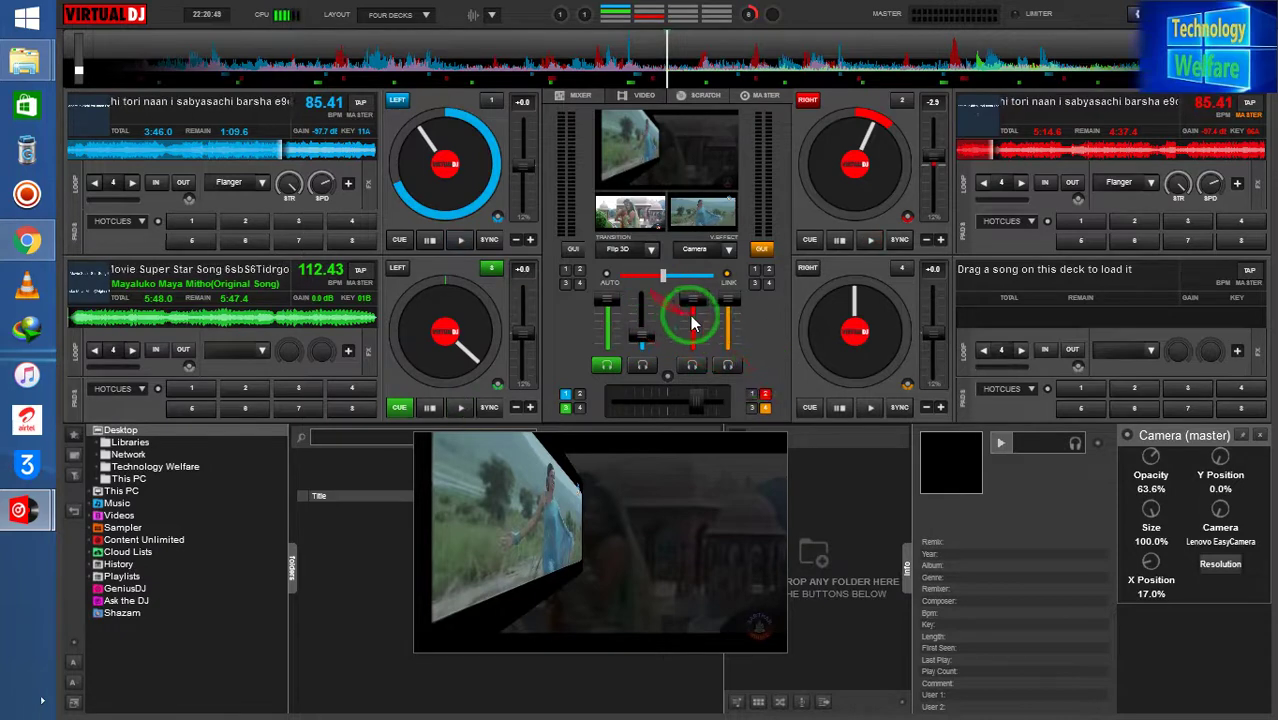
{"action": "left_click", "coordinate": [870, 240]}
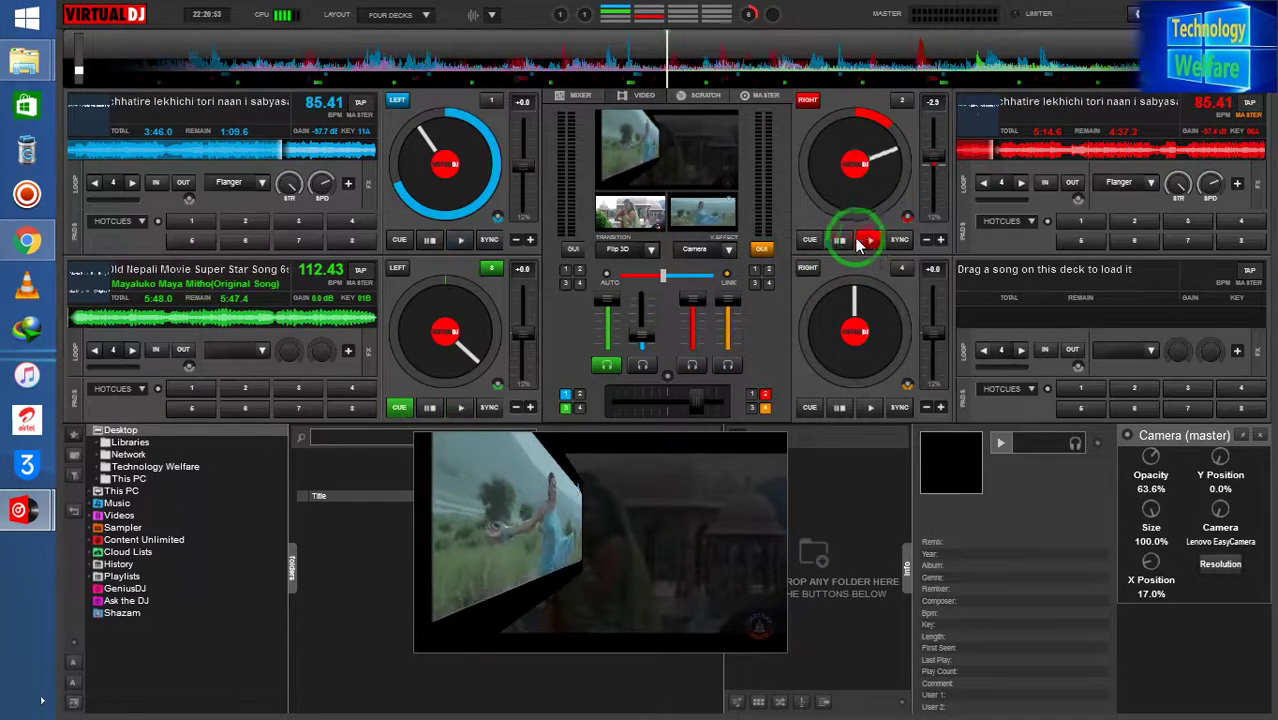
{"action": "left_click", "coordinate": [460, 240]}
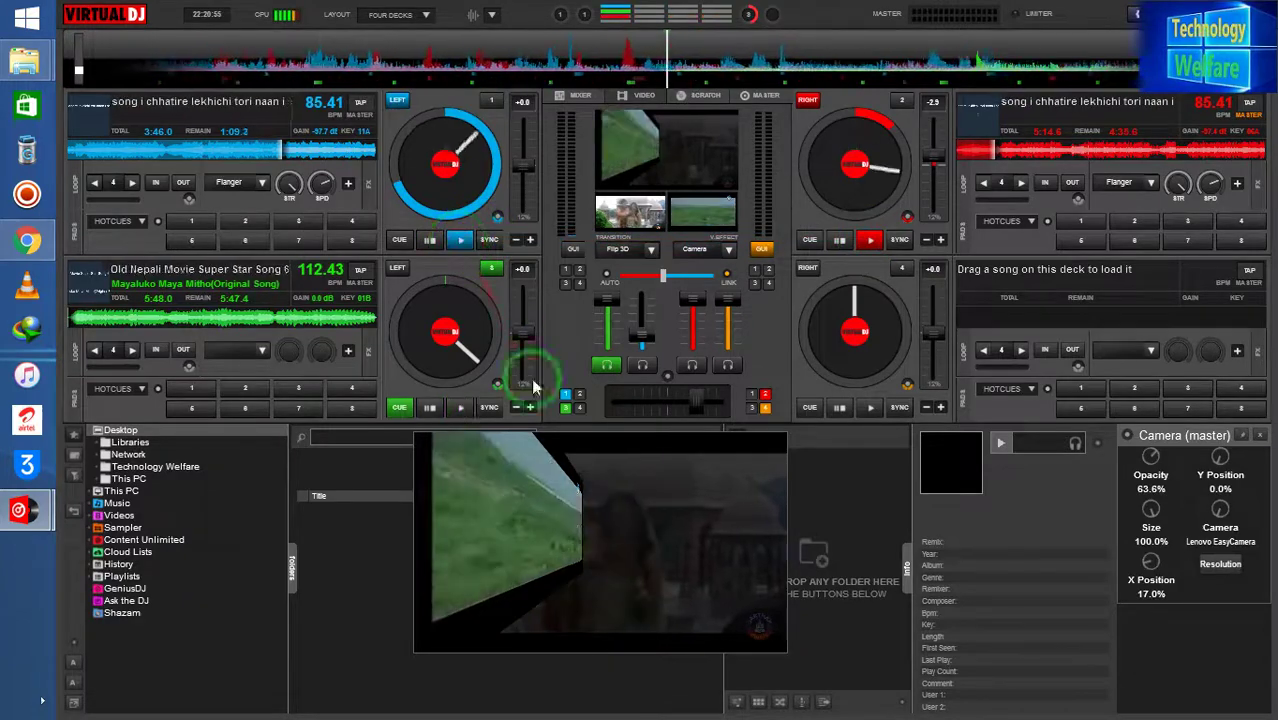
{"action": "double_click", "coordinate": [542, 474]}
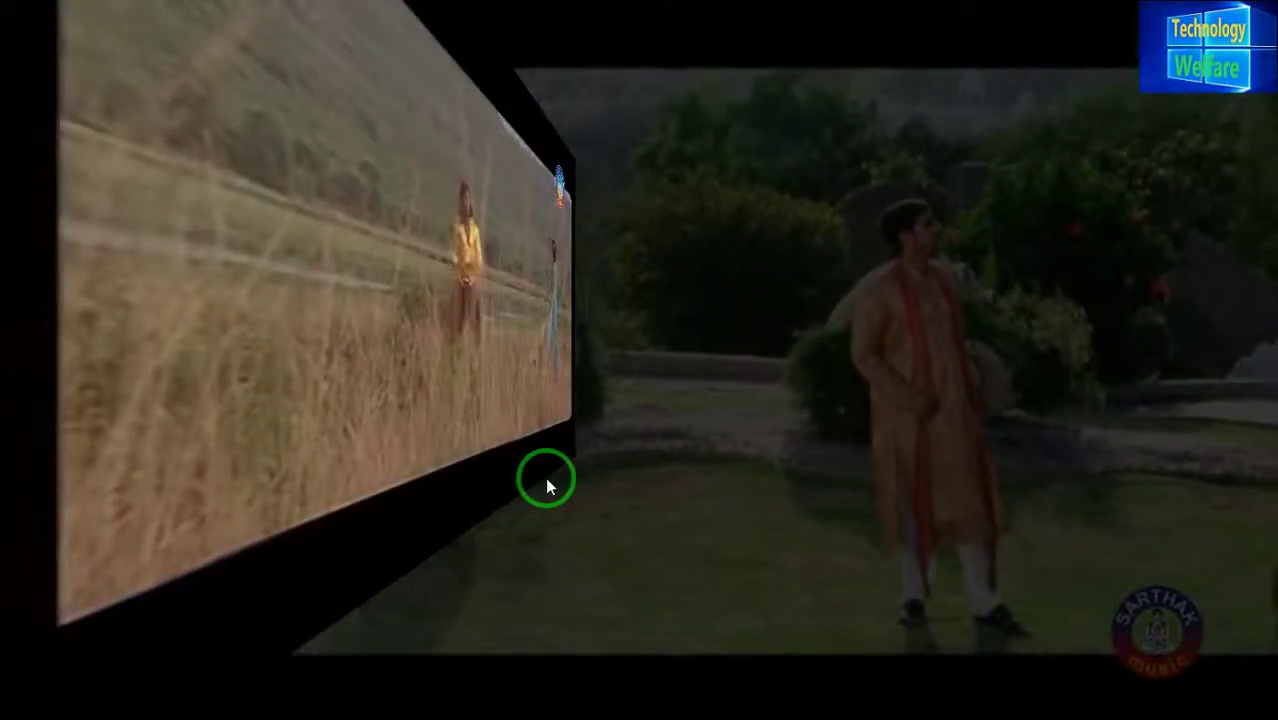
{"action": "double_click", "coordinate": [664, 376]}
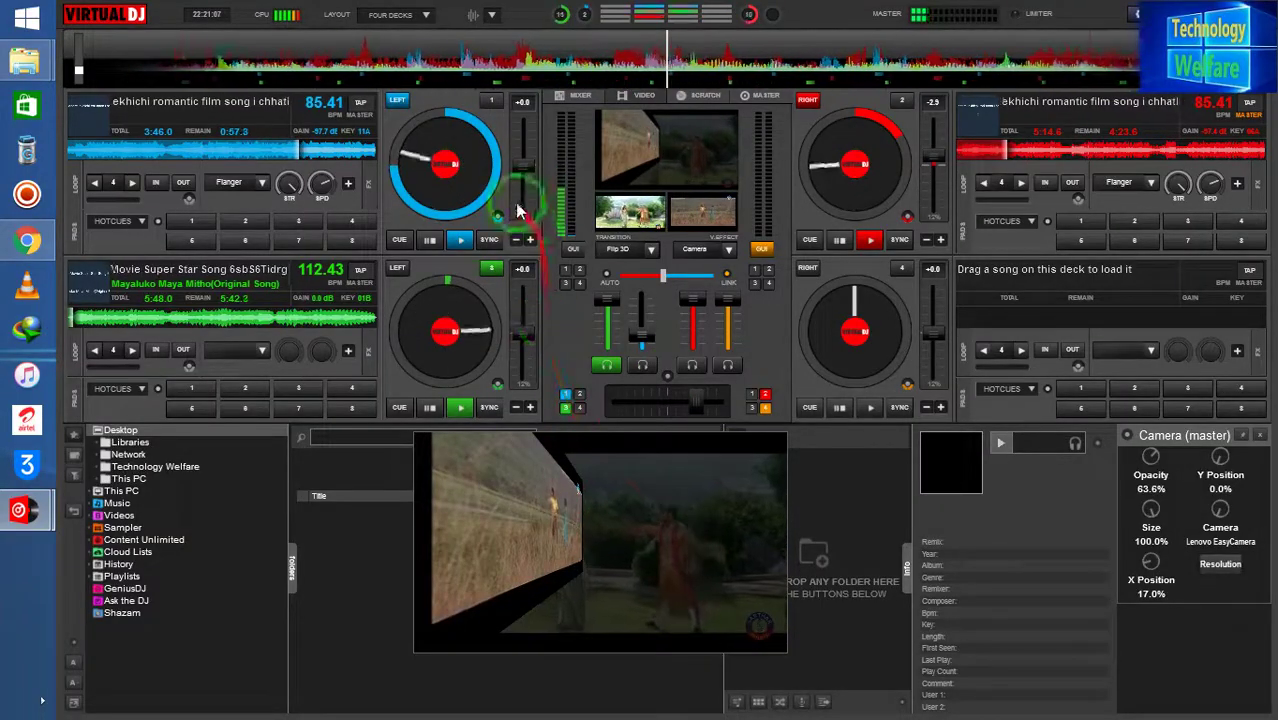
{"action": "left_click", "coordinate": [434, 240]}
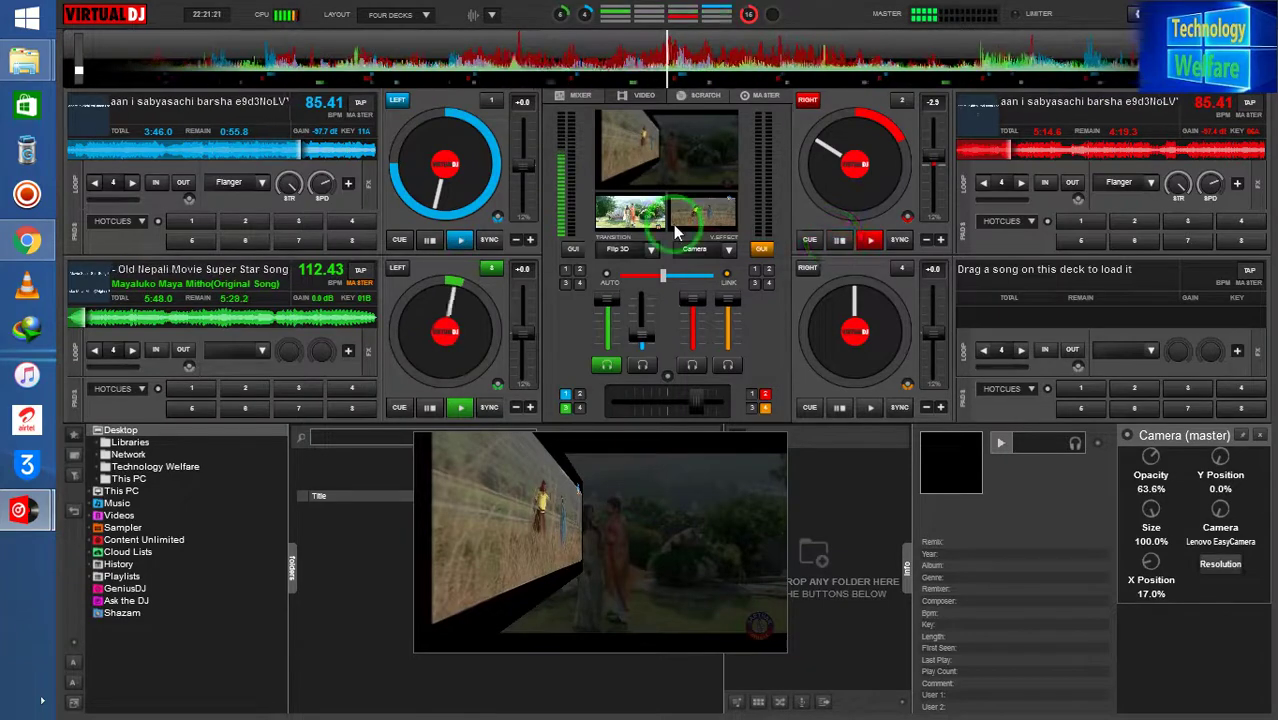
Step: Jump to near the end of deck 3's song and pause the deck
{"action": "left_click", "coordinate": [465, 308]}
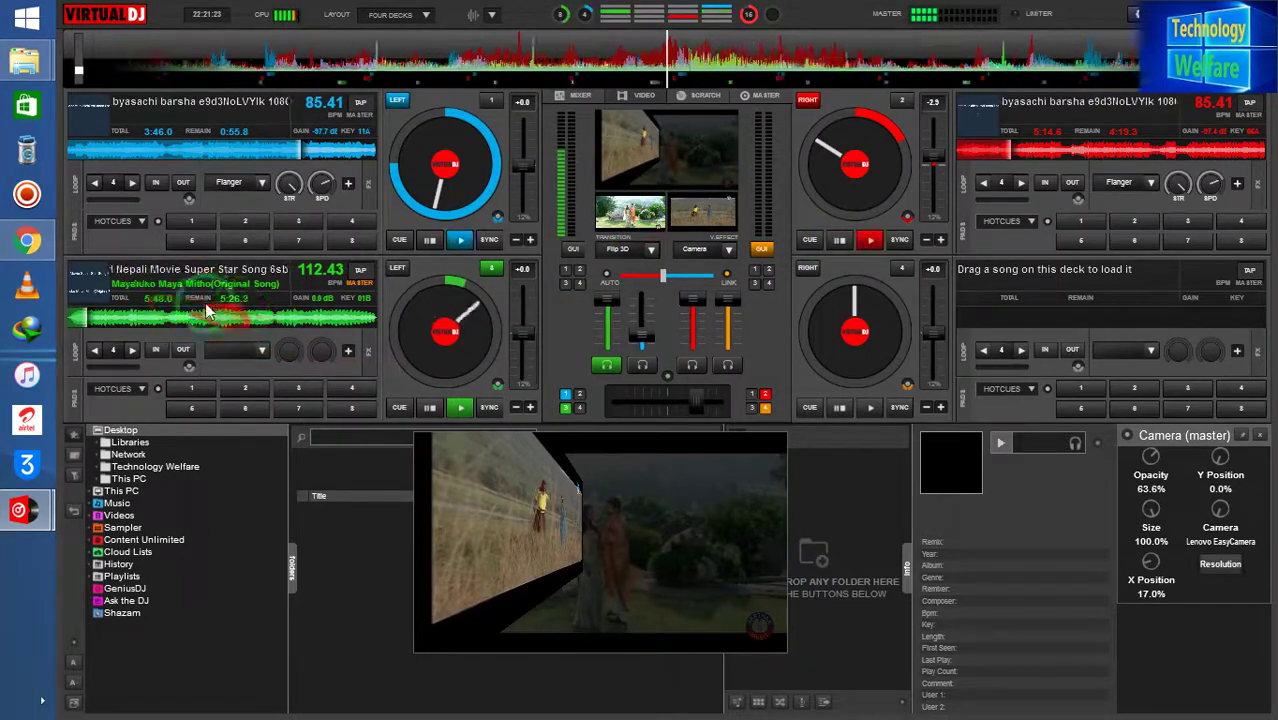
{"action": "left_click", "coordinate": [344, 318]}
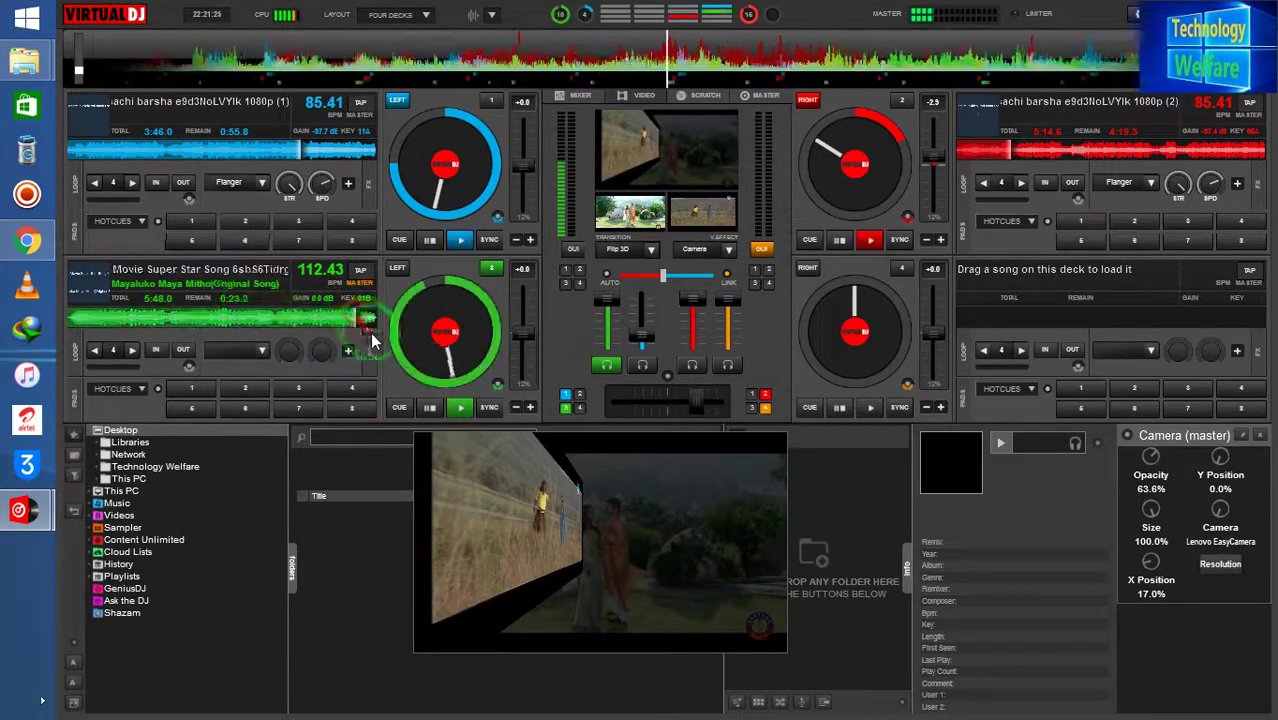
{"action": "left_click", "coordinate": [426, 403]}
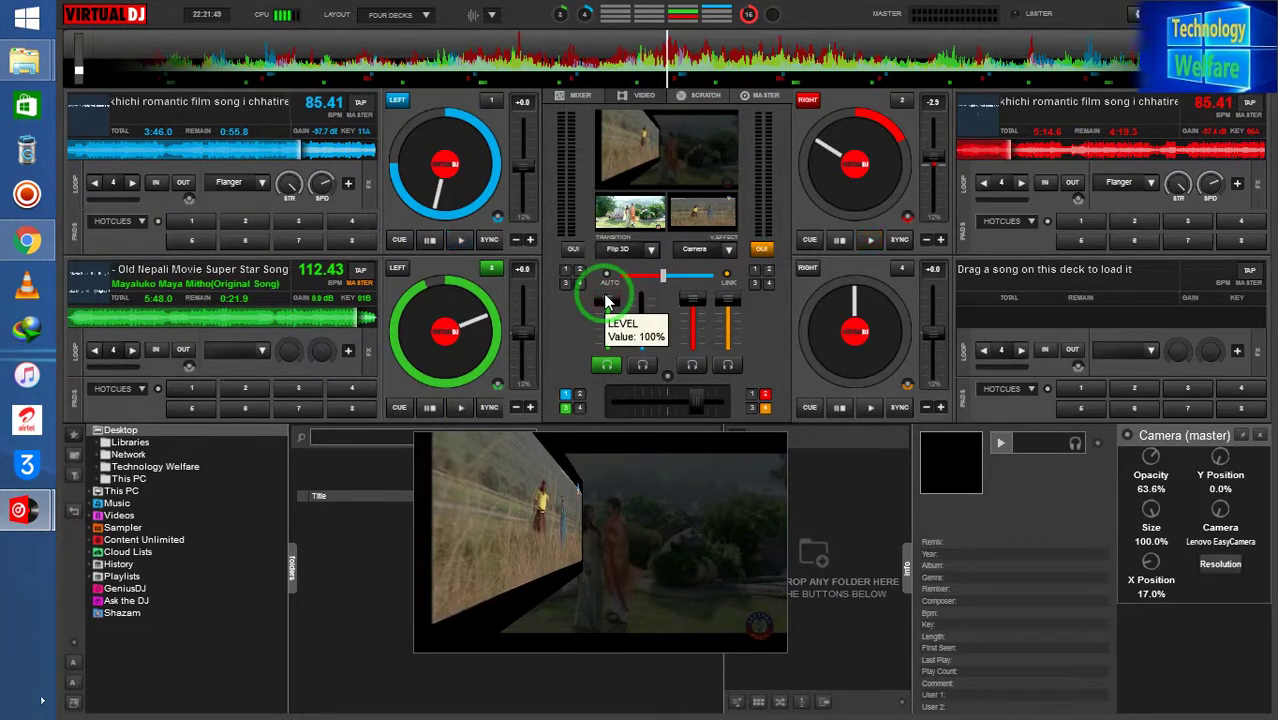
Step: Raise deck 1's level fader back to full, and show the Flip 3D mix in full screen
{"action": "left_click", "coordinate": [690, 366]}
{"action": "left_click", "coordinate": [688, 364]}
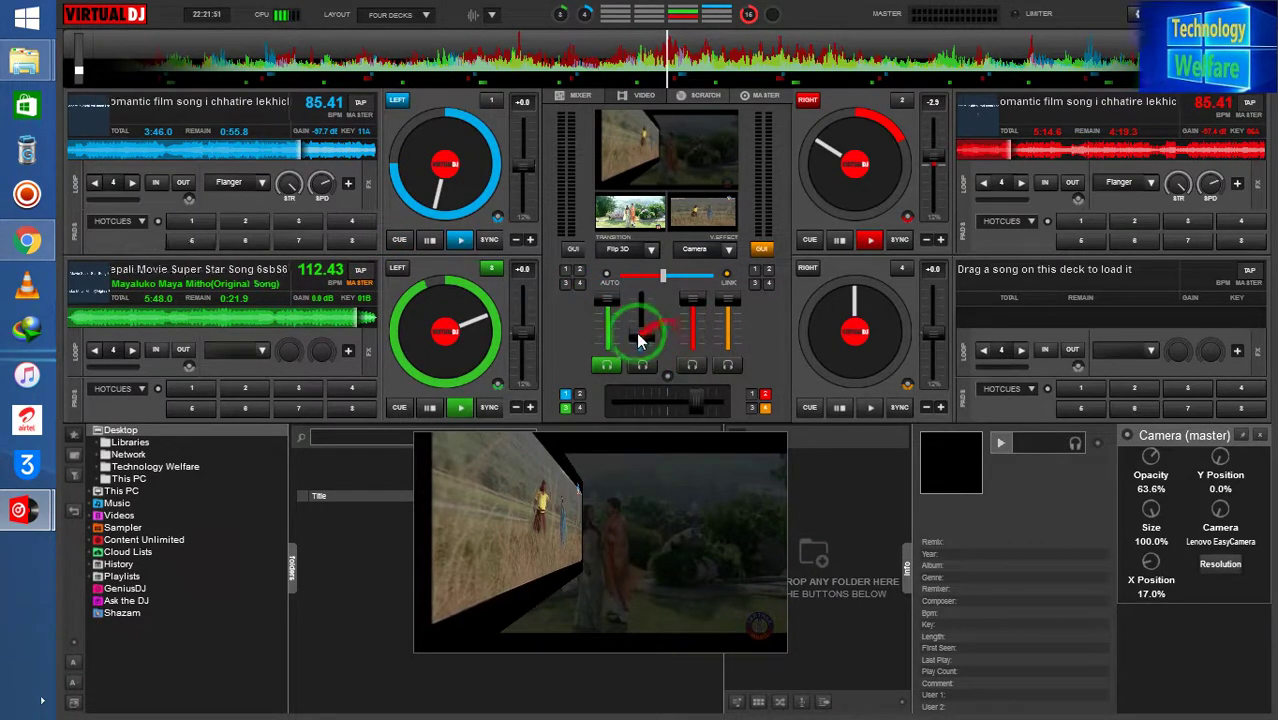
{"action": "left_click_drag", "start_coordinate": [643, 340], "coordinate": [643, 305]}
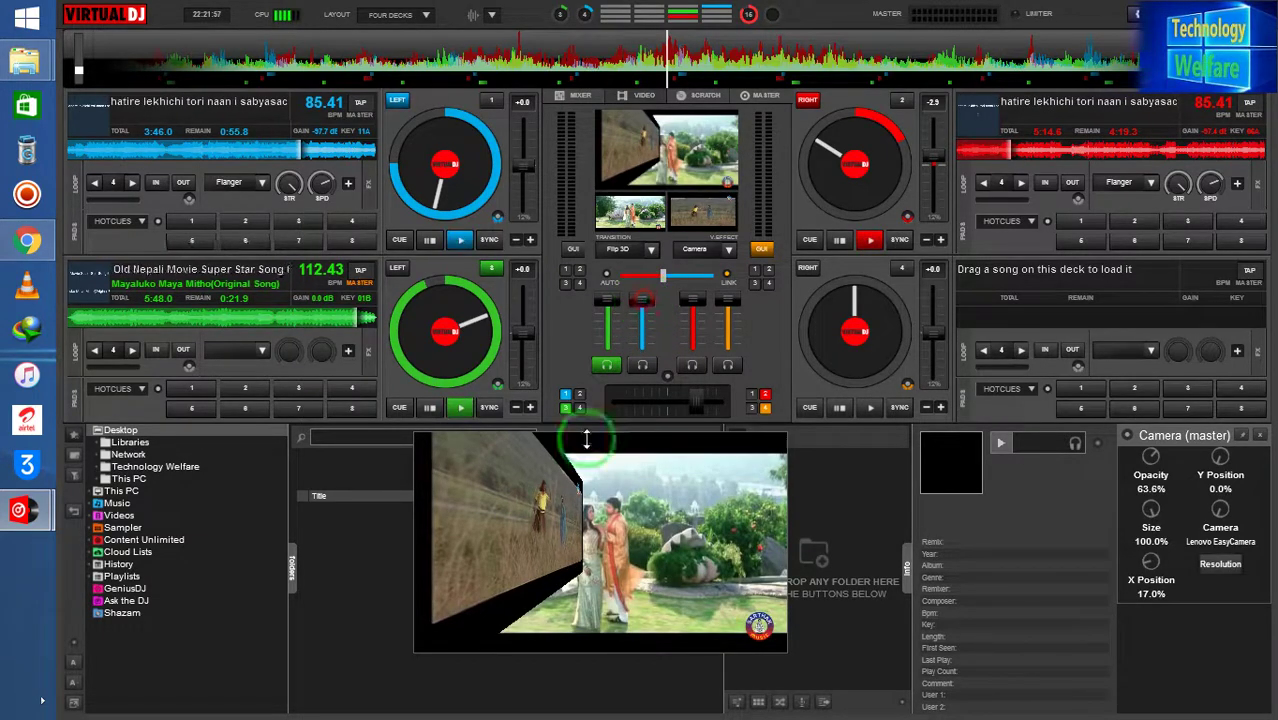
{"action": "double_click", "coordinate": [576, 468]}
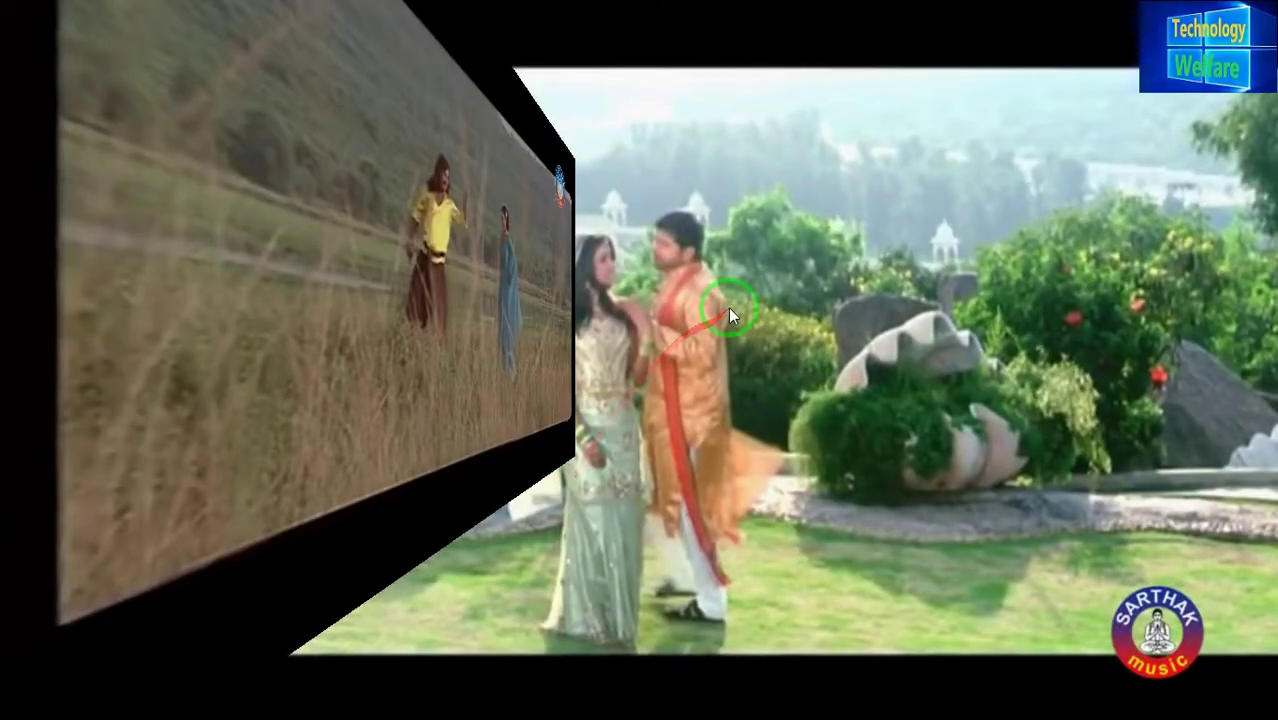
Step: Nudge the video crossfader slightly toward deck 2's side and check the Flip 3D mix in full screen
{"action": "double_click", "coordinate": [564, 335]}
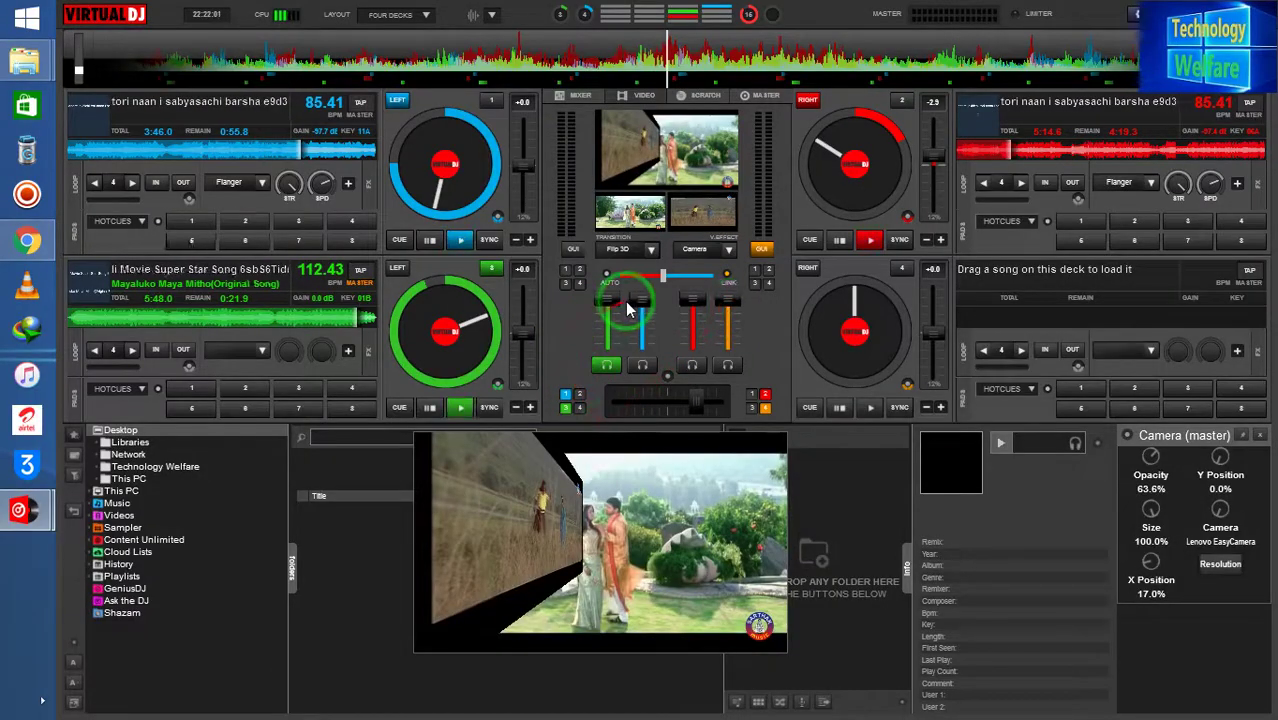
{"action": "left_click", "coordinate": [662, 276]}
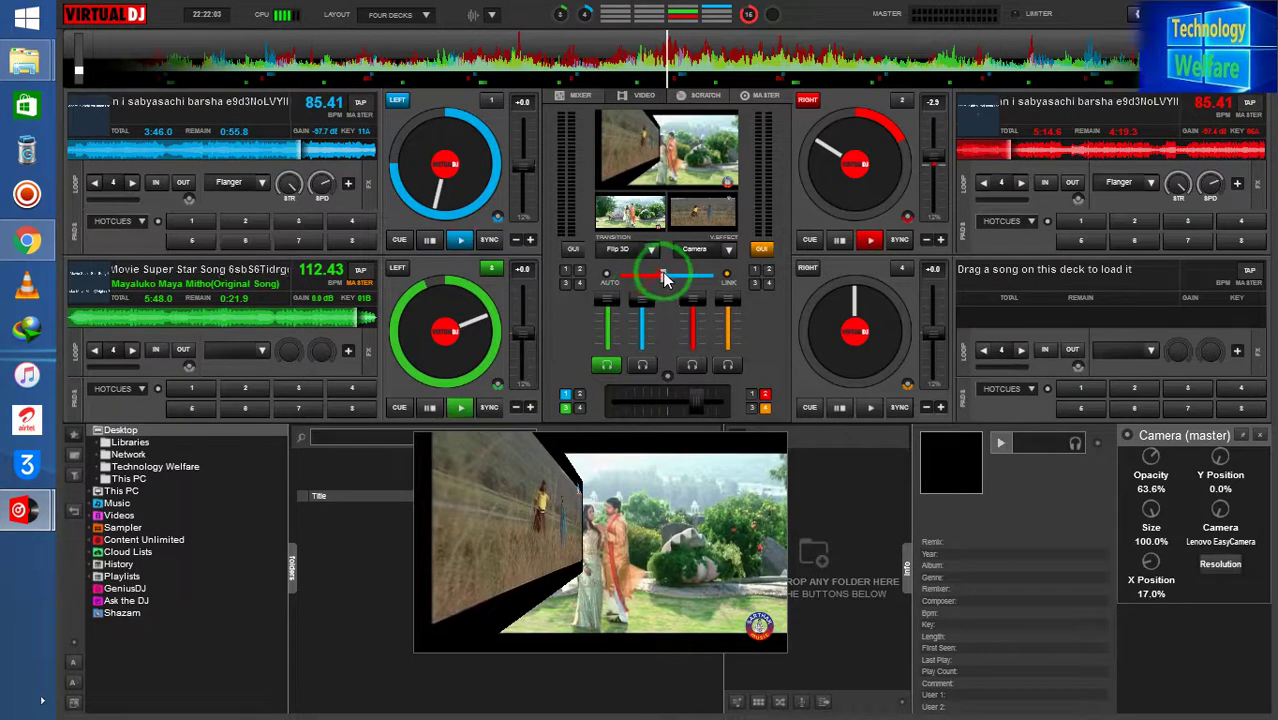
{"action": "left_click_drag", "start_coordinate": [662, 278], "coordinate": [668, 283]}
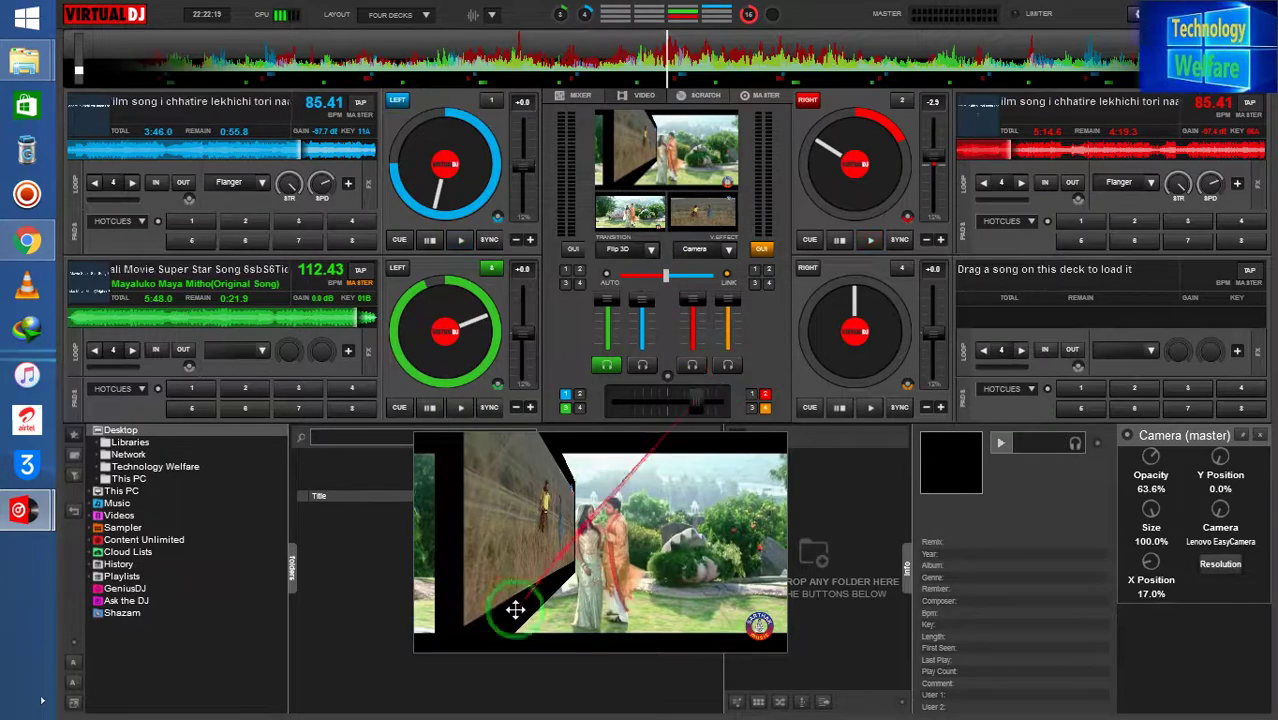
{"action": "double_click", "coordinate": [571, 561]}
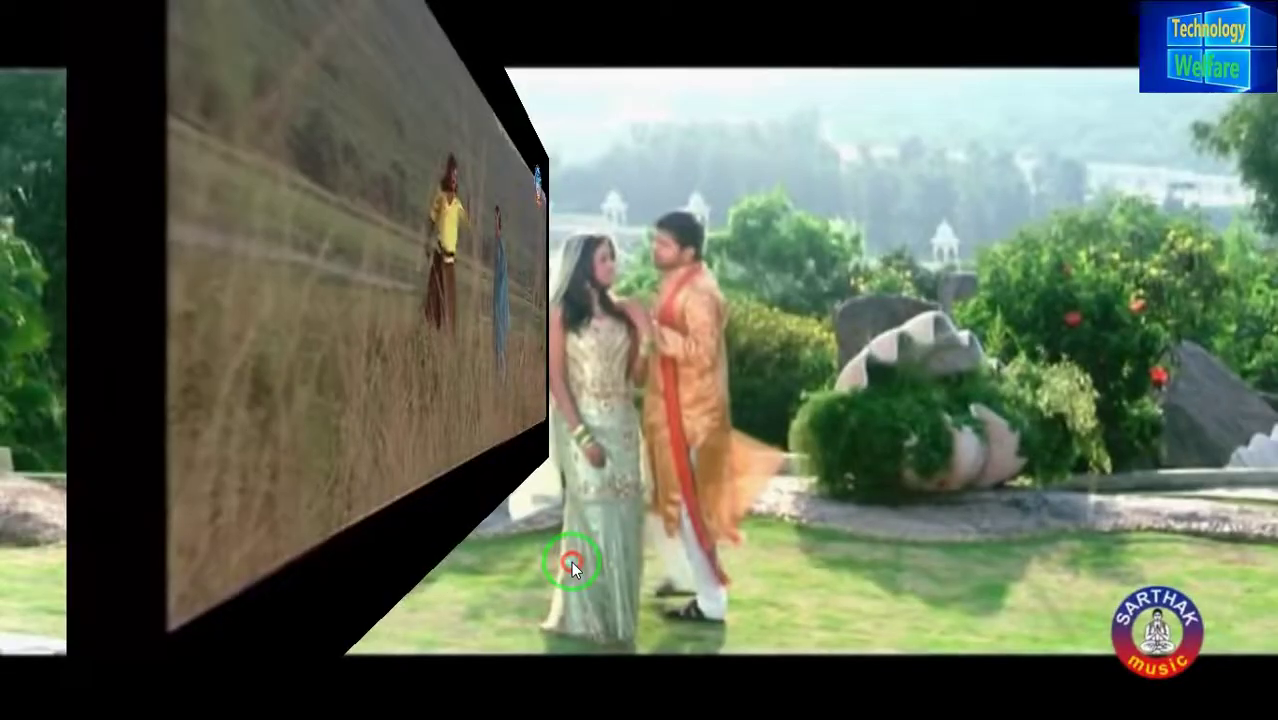
{"action": "double_click", "coordinate": [772, 507]}
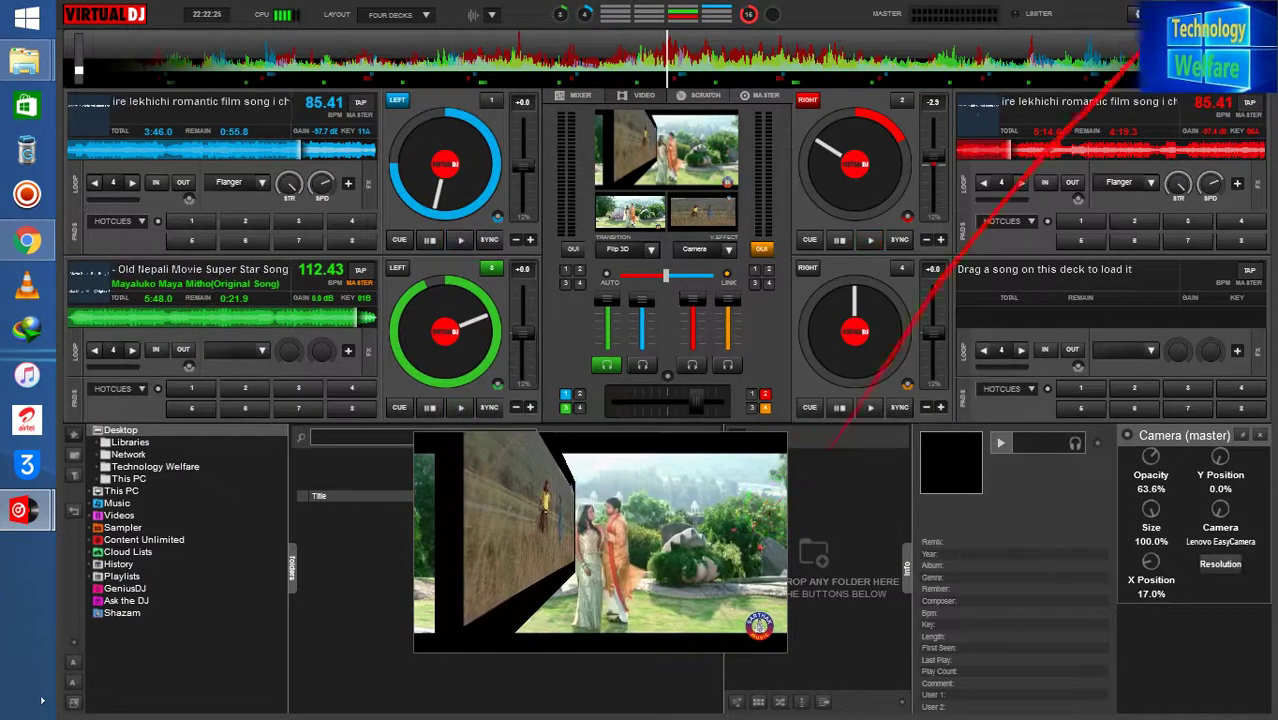
Step: Jump to about the middle of deck 1's song and bring up the master recording controls
{"action": "left_click", "coordinate": [219, 153]}
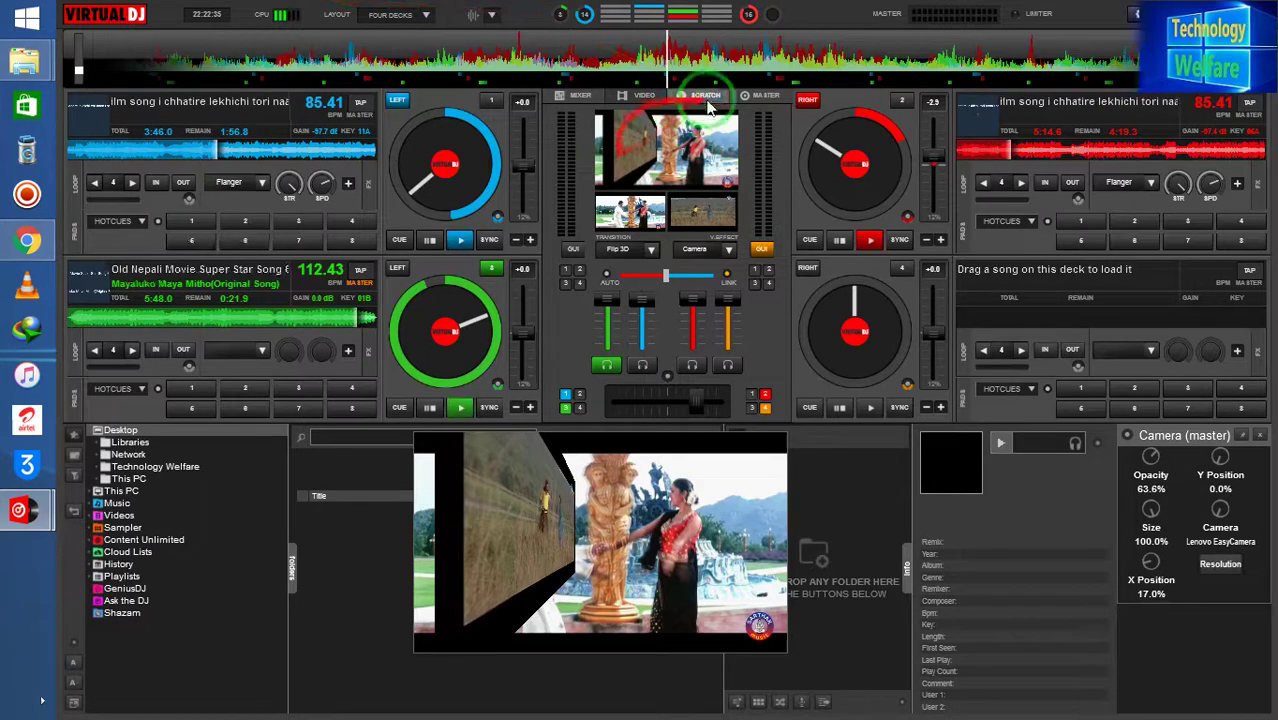
{"action": "left_click", "coordinate": [765, 95]}
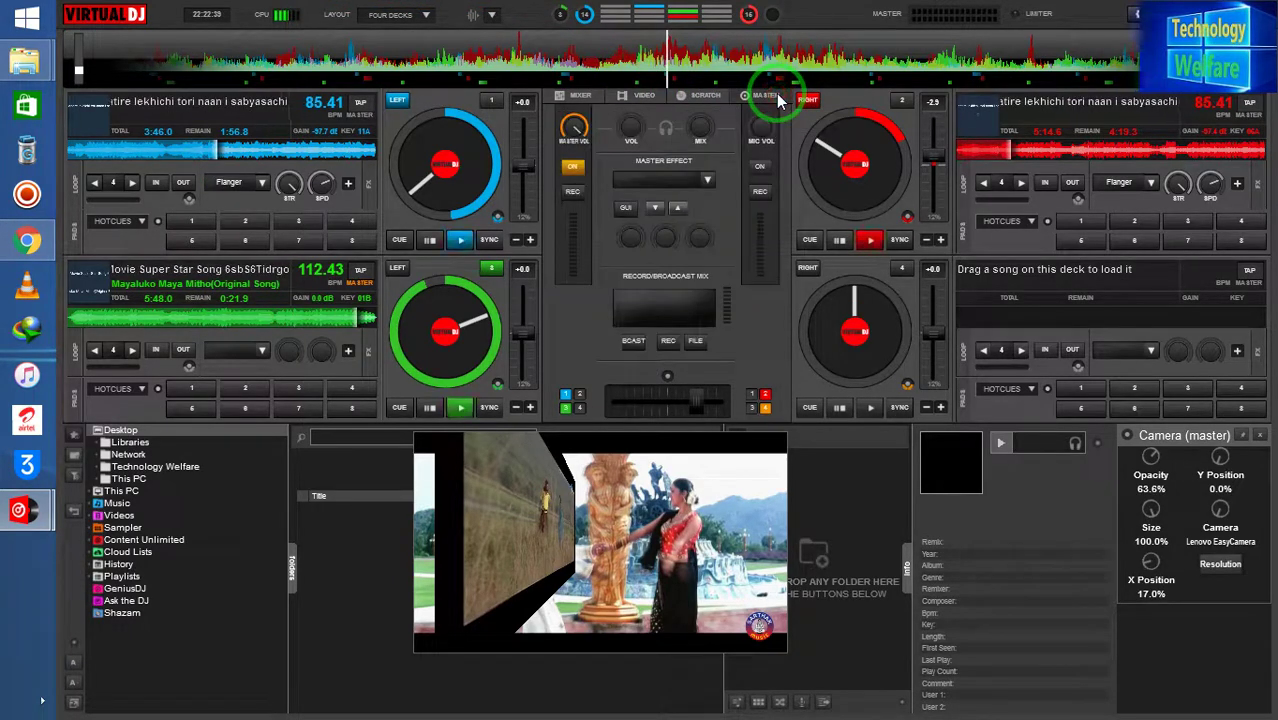
{"action": "left_click_drag", "start_coordinate": [627, 220], "coordinate": [557, 285]}
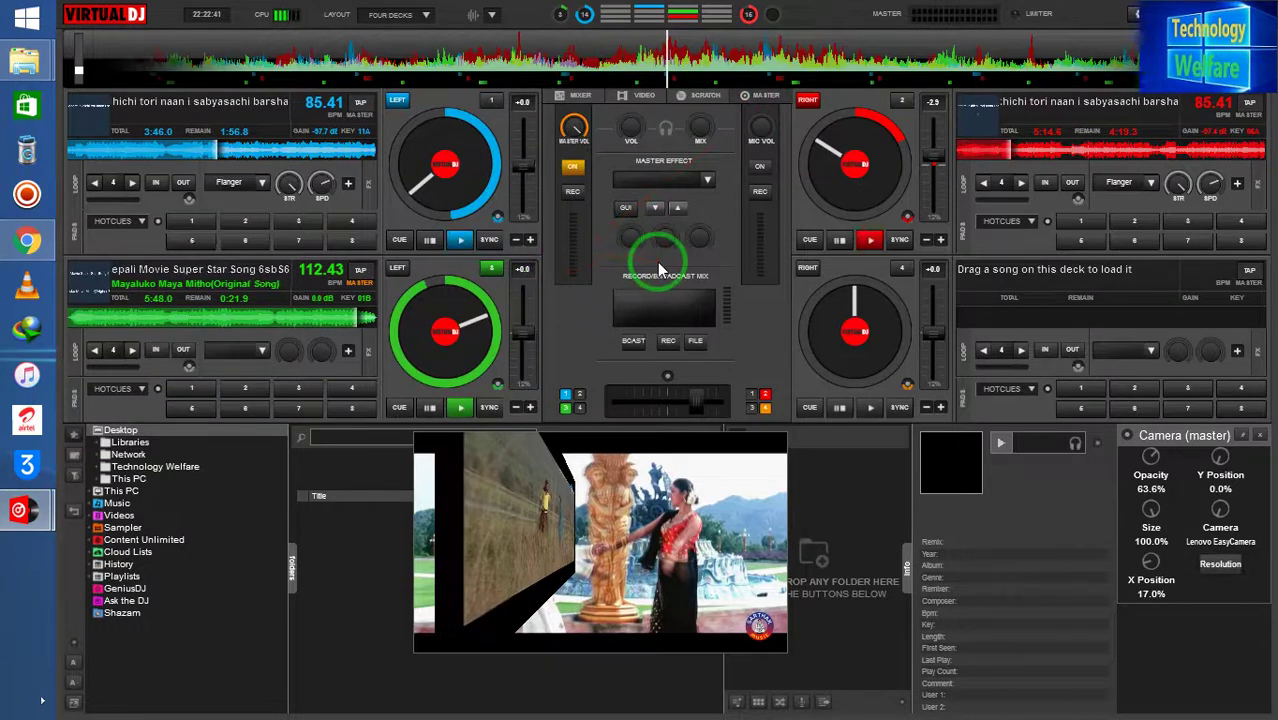
{"action": "left_click", "coordinate": [186, 100]}
{"action": "left_click", "coordinate": [177, 150]}
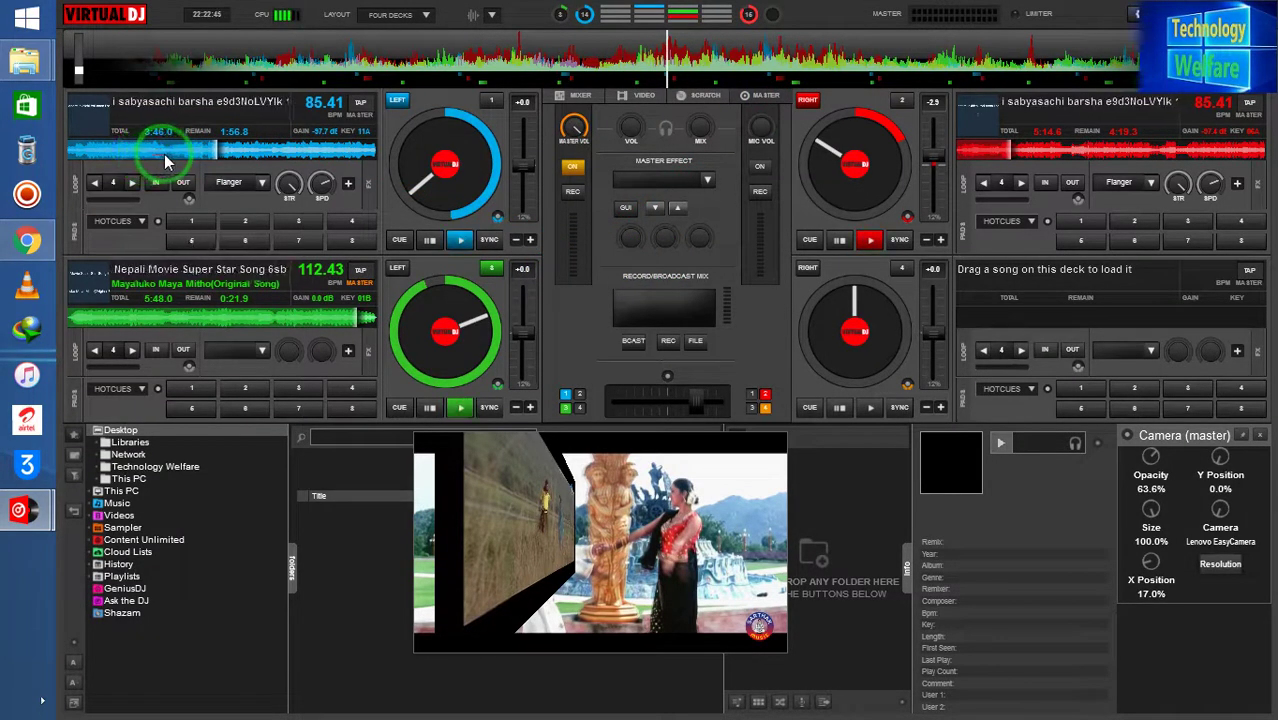
{"action": "left_click", "coordinate": [211, 170]}
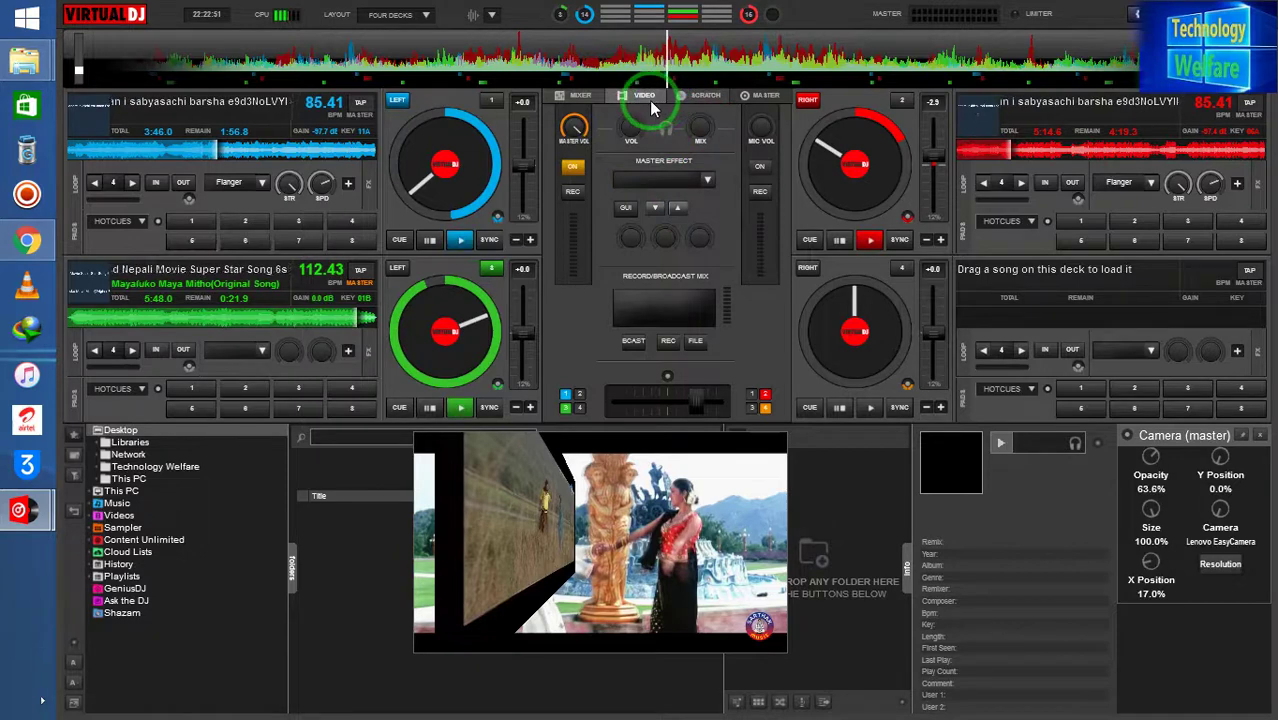
Step: Start recording the mix to shf.mp4 and play decks 1 and 2
{"action": "left_click", "coordinate": [662, 342]}
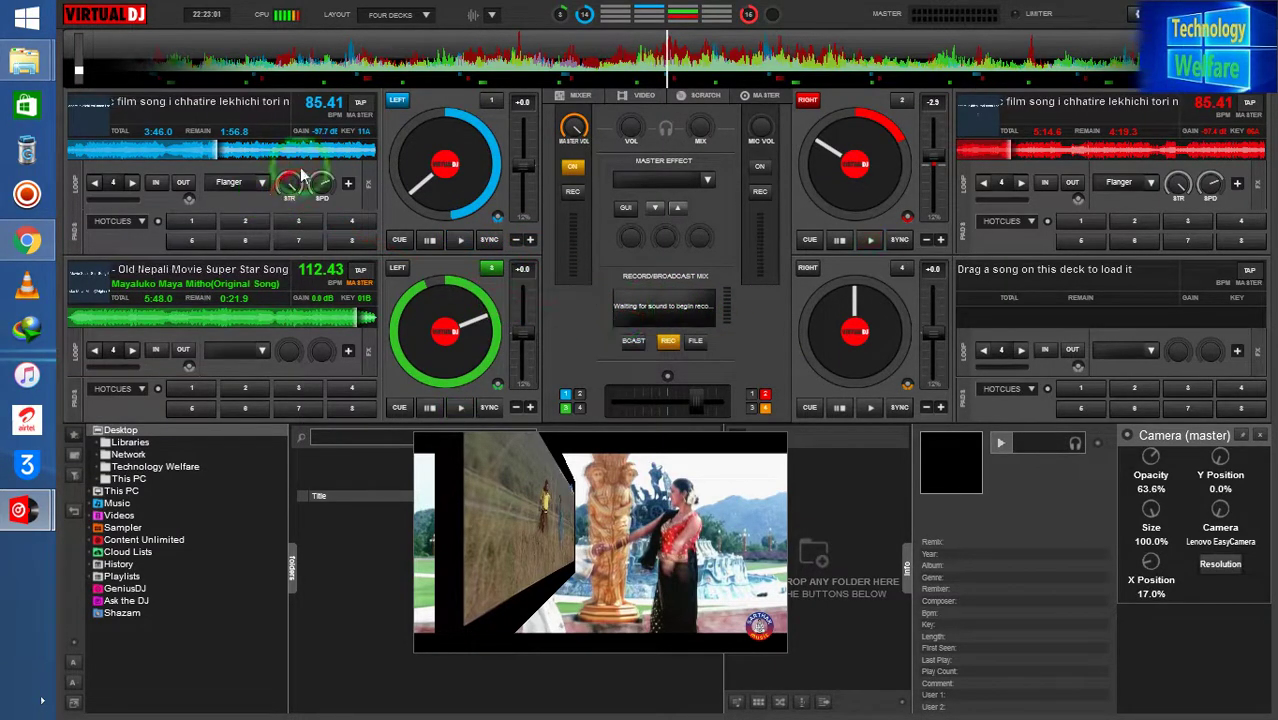
{"action": "left_click", "coordinate": [456, 241]}
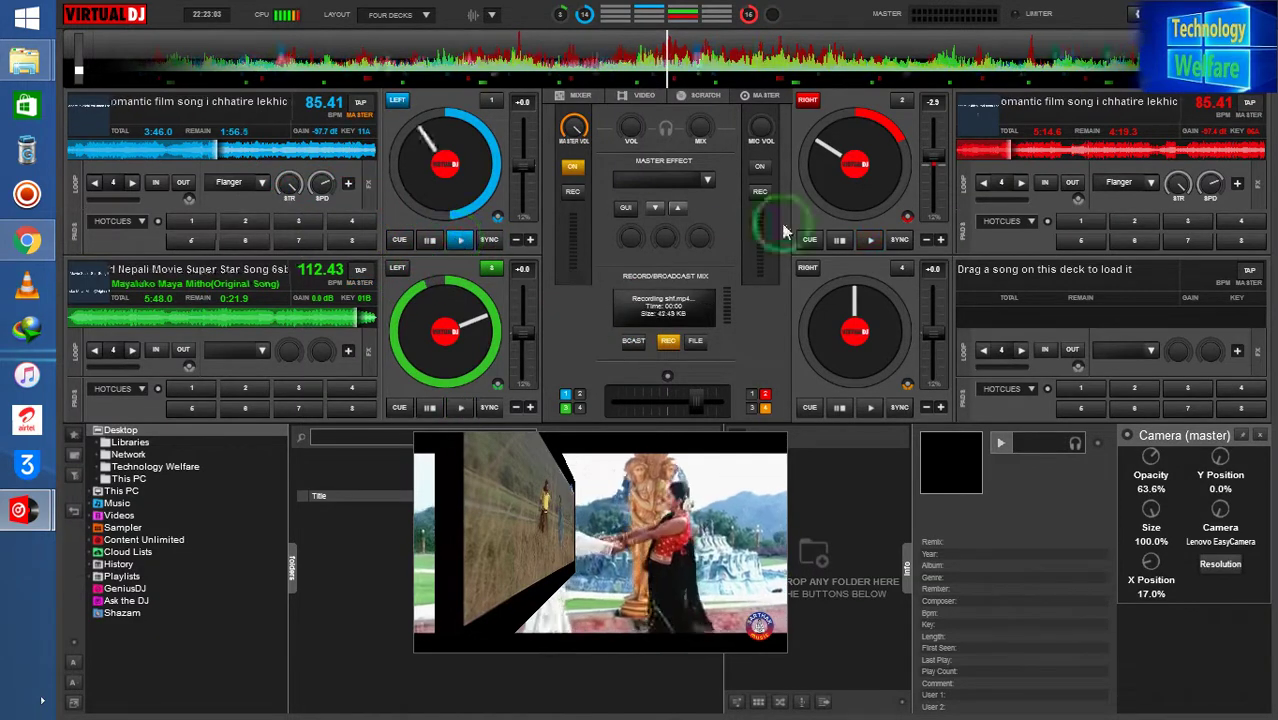
{"action": "left_click", "coordinate": [875, 240]}
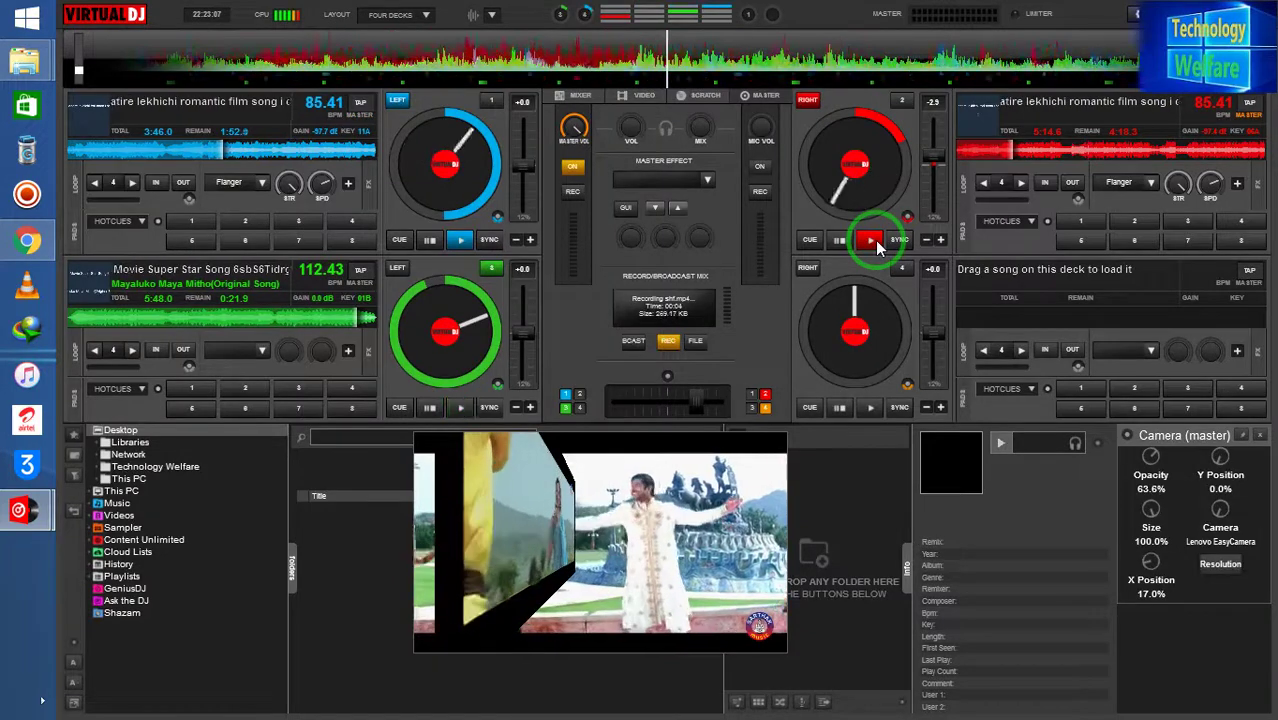
Step: Pause decks 2 and 1, and stop recording the mix
{"action": "left_click", "coordinate": [839, 241]}
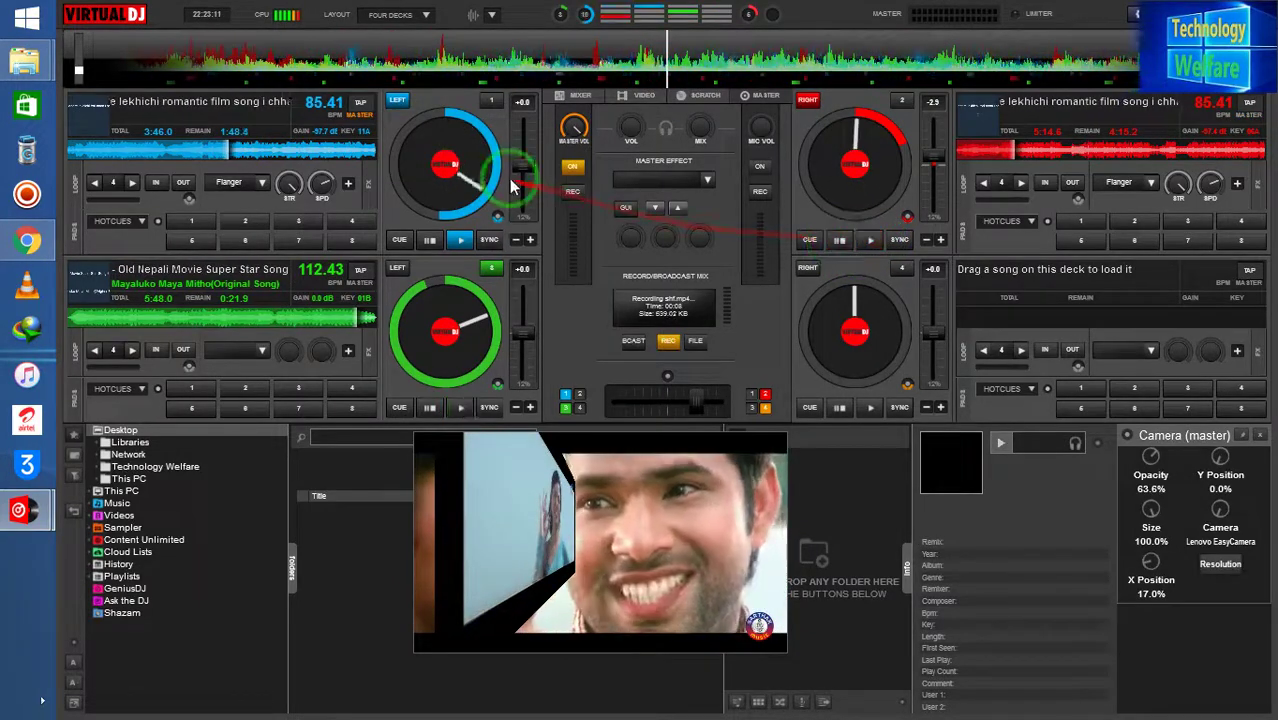
{"action": "left_click", "coordinate": [410, 147]}
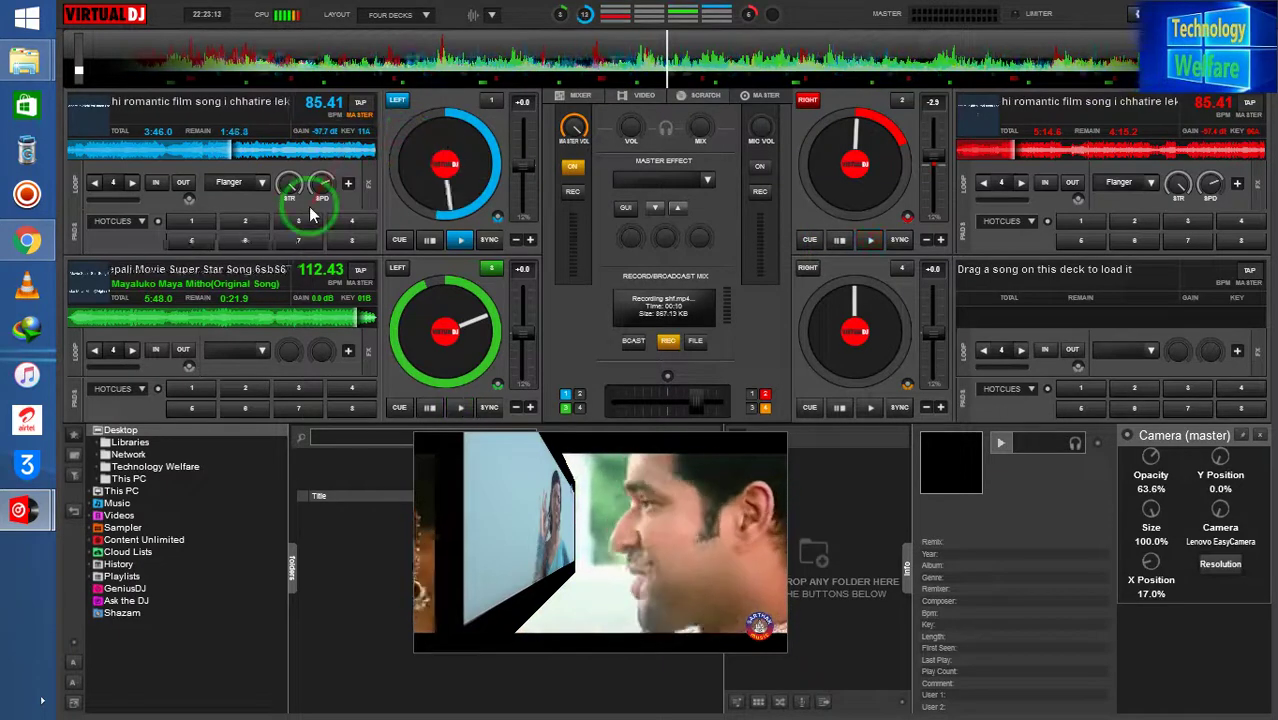
{"action": "left_click", "coordinate": [425, 243]}
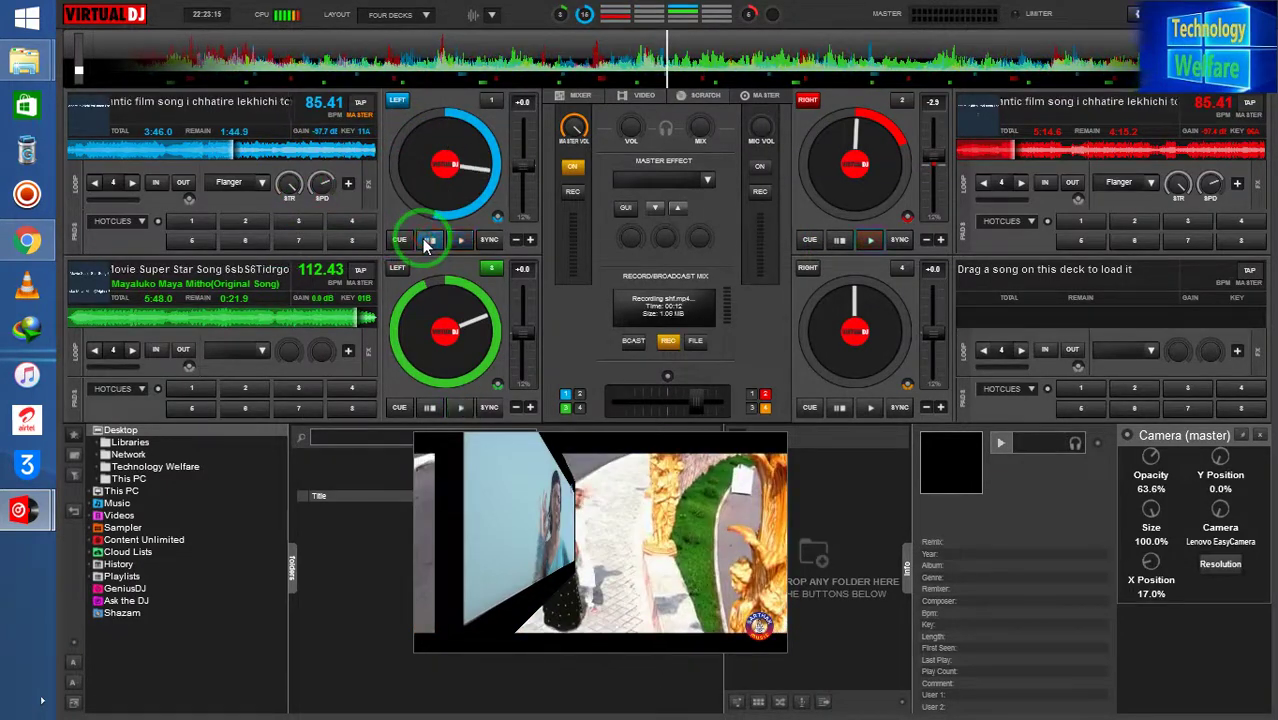
{"action": "left_click", "coordinate": [668, 341]}
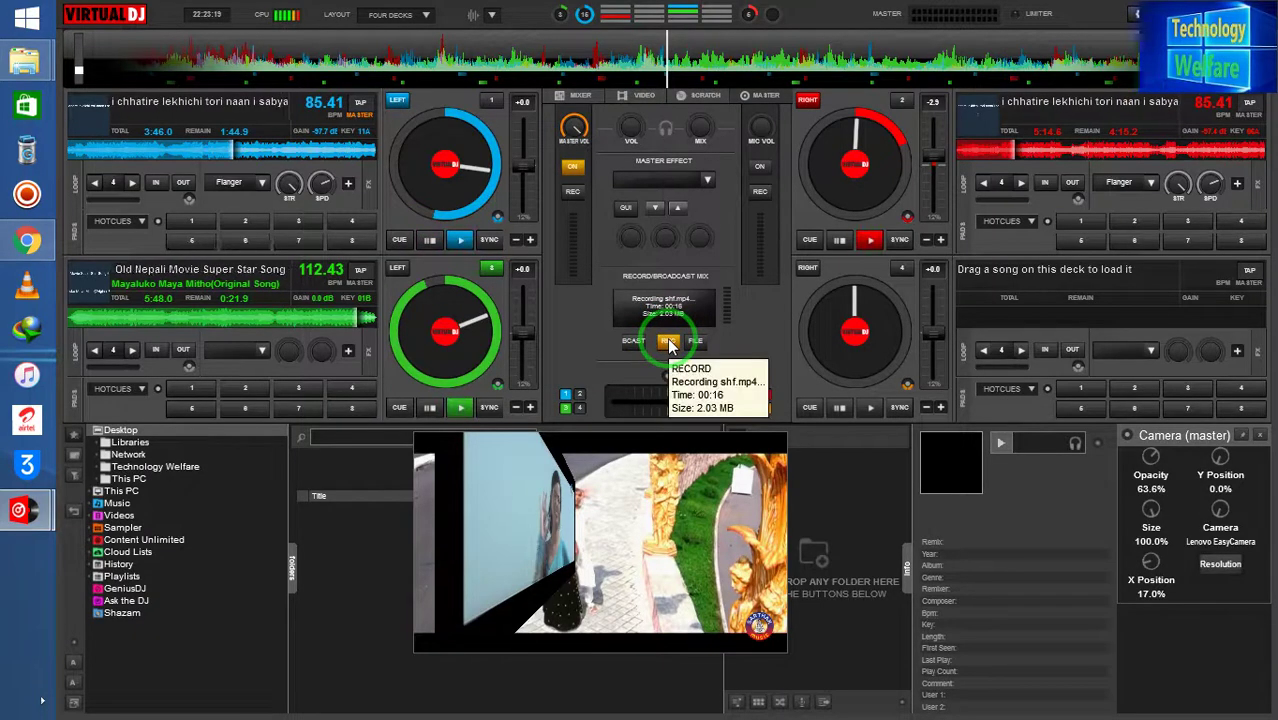
{"action": "left_click", "coordinate": [669, 343]}
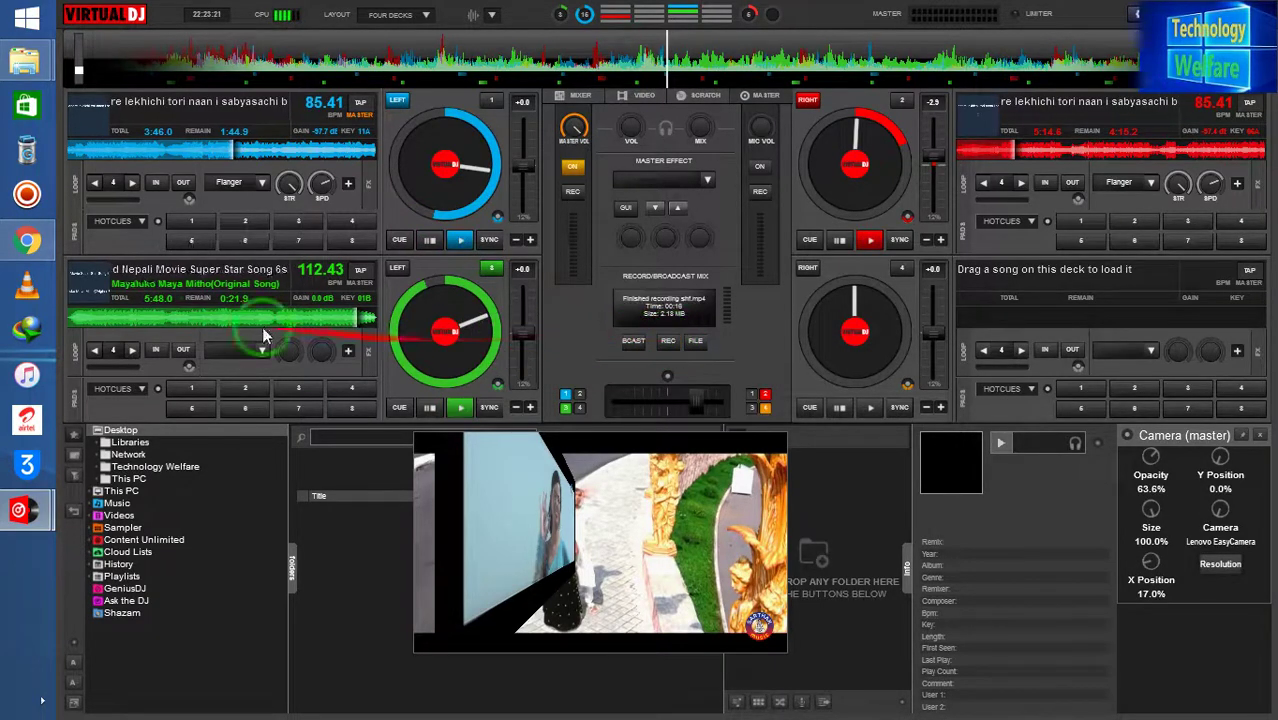
Step: Jump to near the start of deck 3's song and play the deck
{"action": "left_click", "coordinate": [124, 322]}
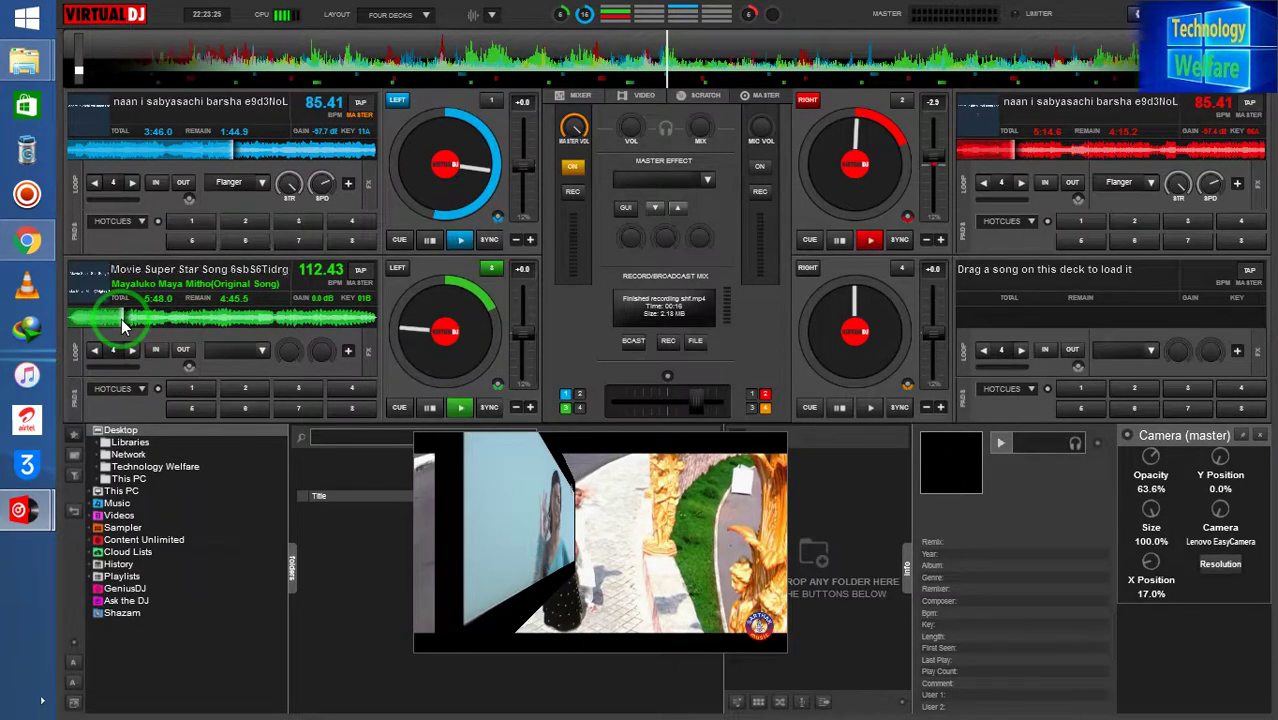
{"action": "left_click", "coordinate": [95, 320]}
{"action": "left_click", "coordinate": [287, 350]}
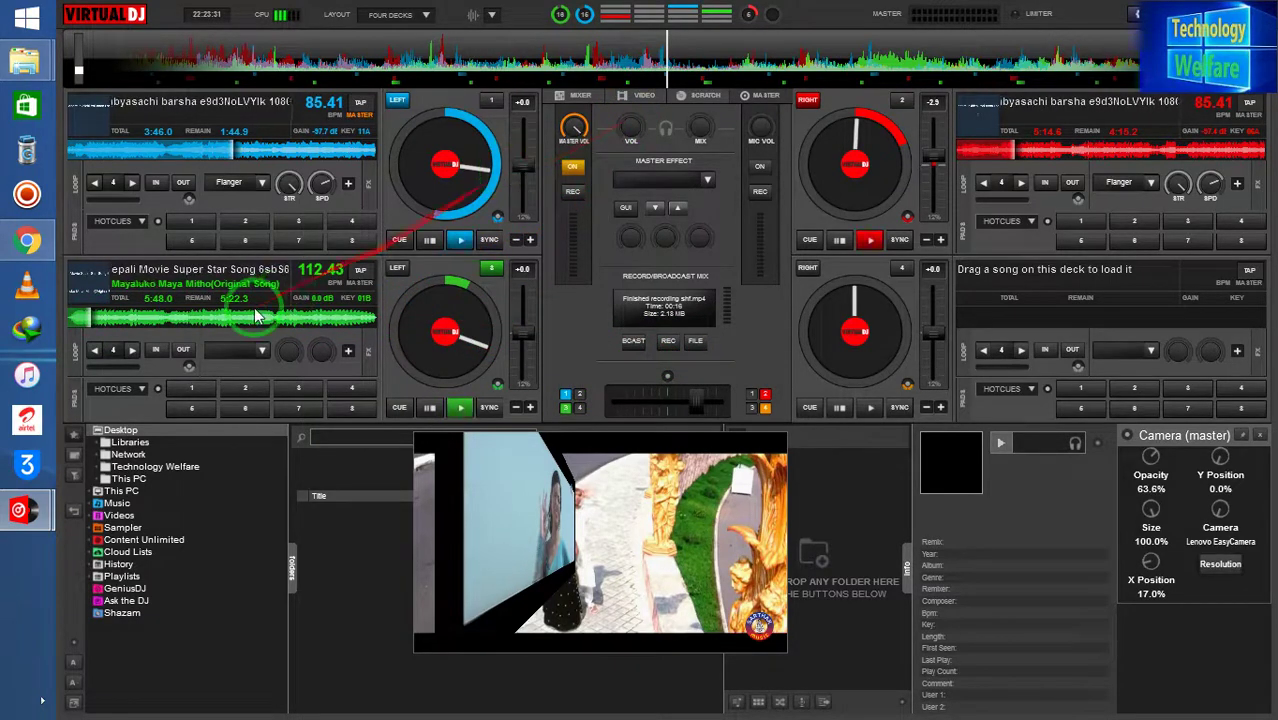
{"action": "left_click", "coordinate": [460, 408]}
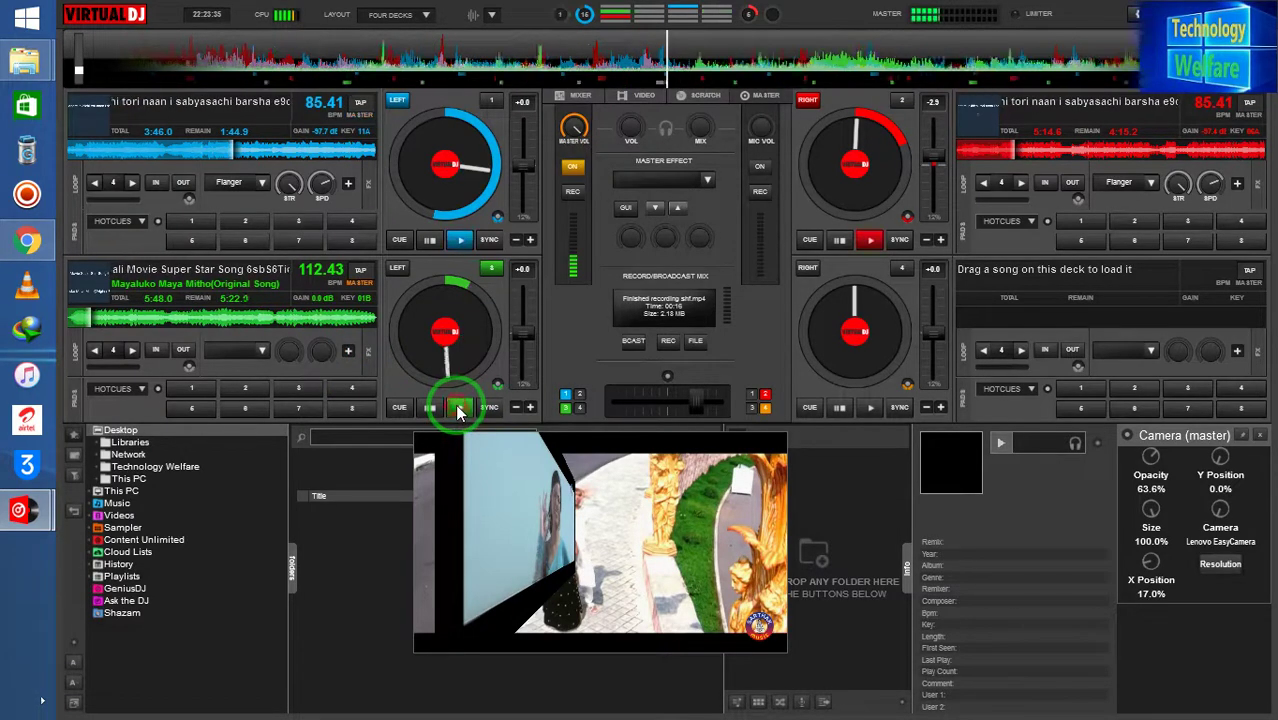
Step: Jump deck 1 to near the start of its song, and preview decks 1 and 2 playing in full screen
{"action": "left_click", "coordinate": [125, 150]}
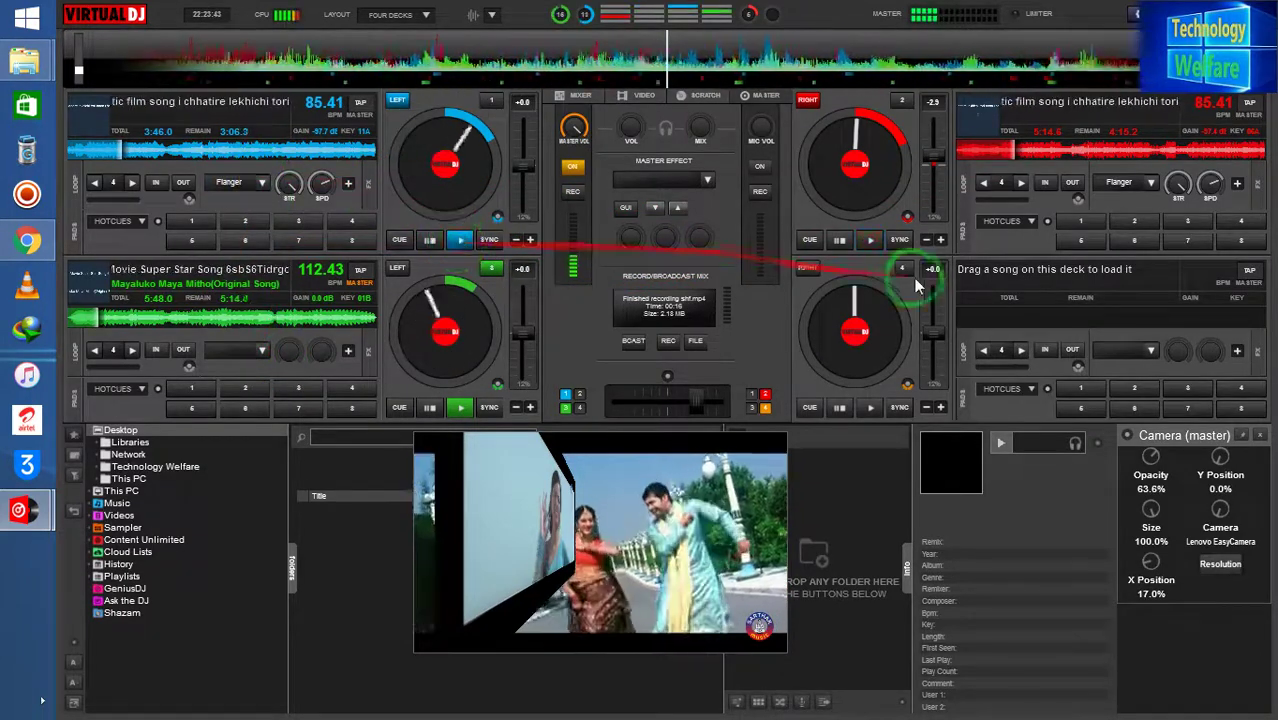
{"action": "left_click", "coordinate": [872, 241]}
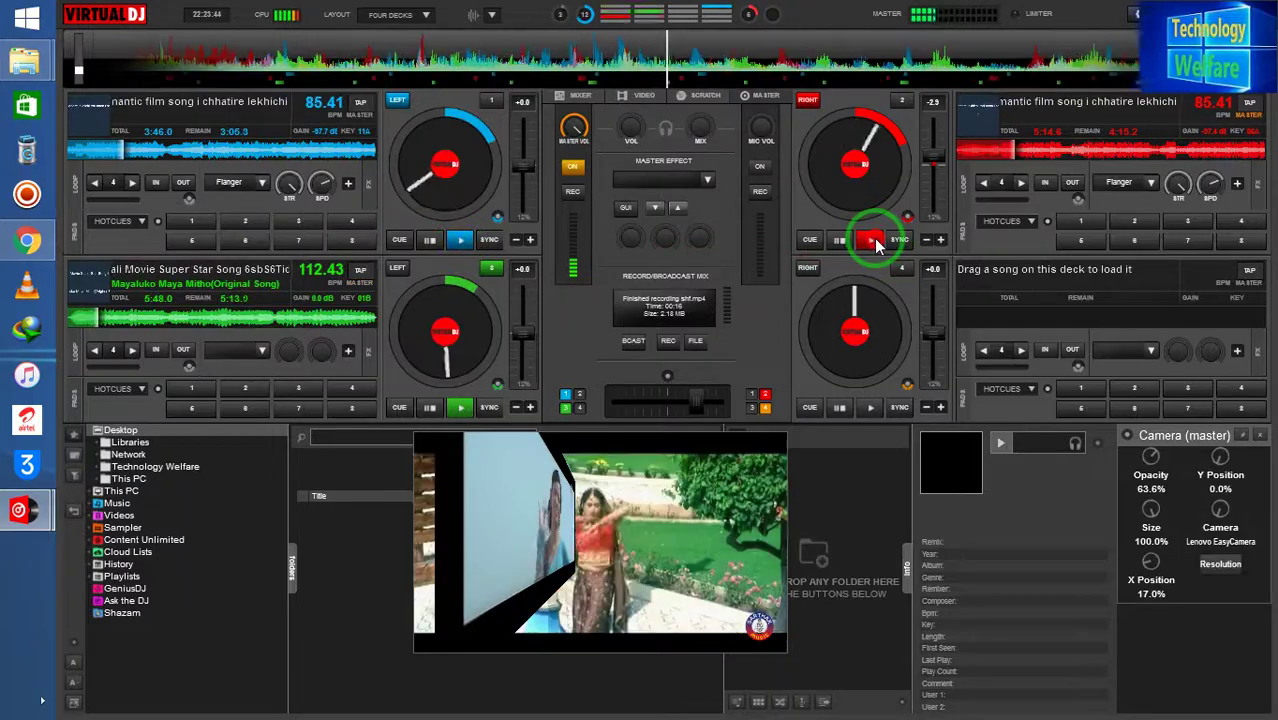
{"action": "double_click", "coordinate": [677, 495]}
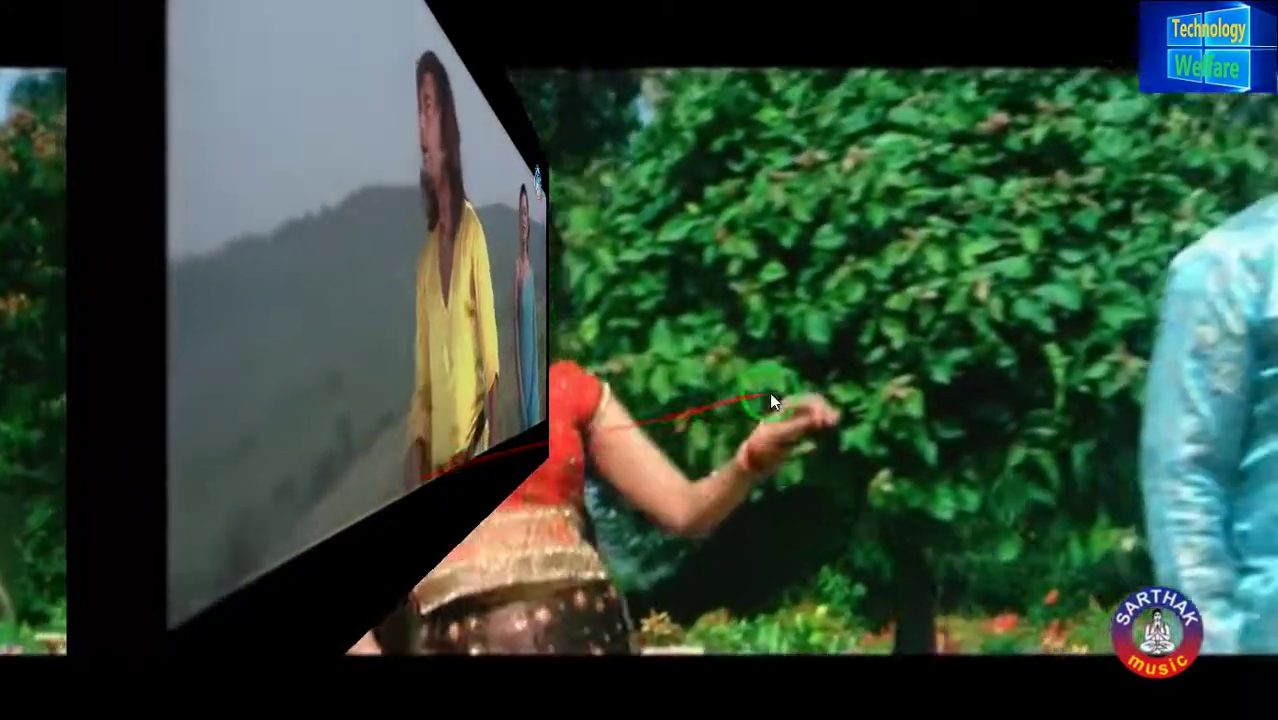
{"action": "double_click", "coordinate": [769, 400]}
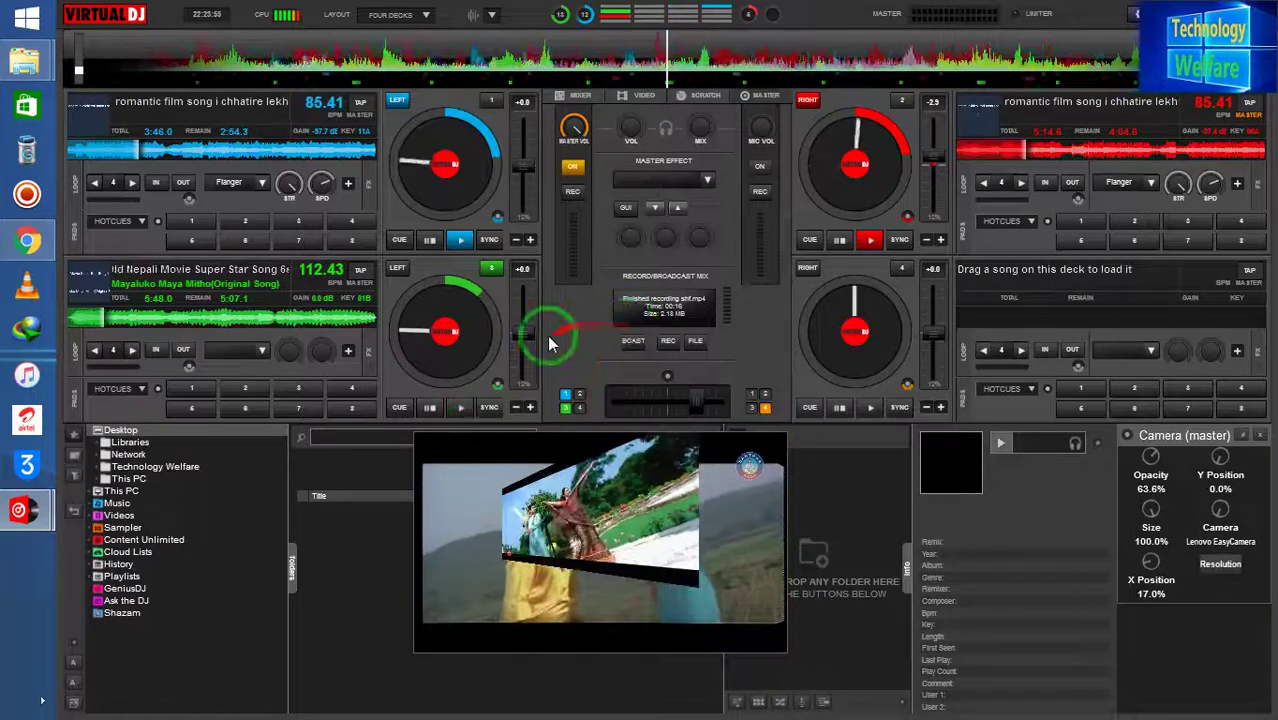
Step: Return deck 3 to its cue point, and make a second short recording of the mix
{"action": "left_click", "coordinate": [398, 408]}
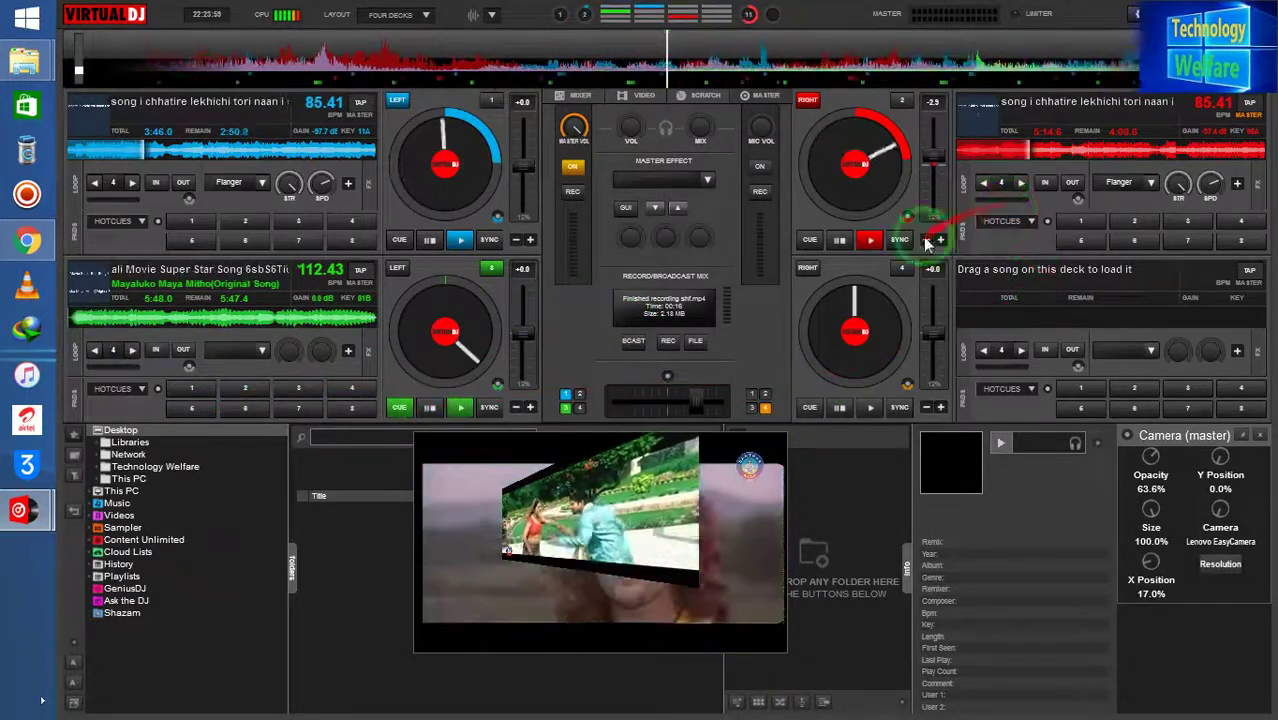
{"action": "left_click", "coordinate": [662, 344]}
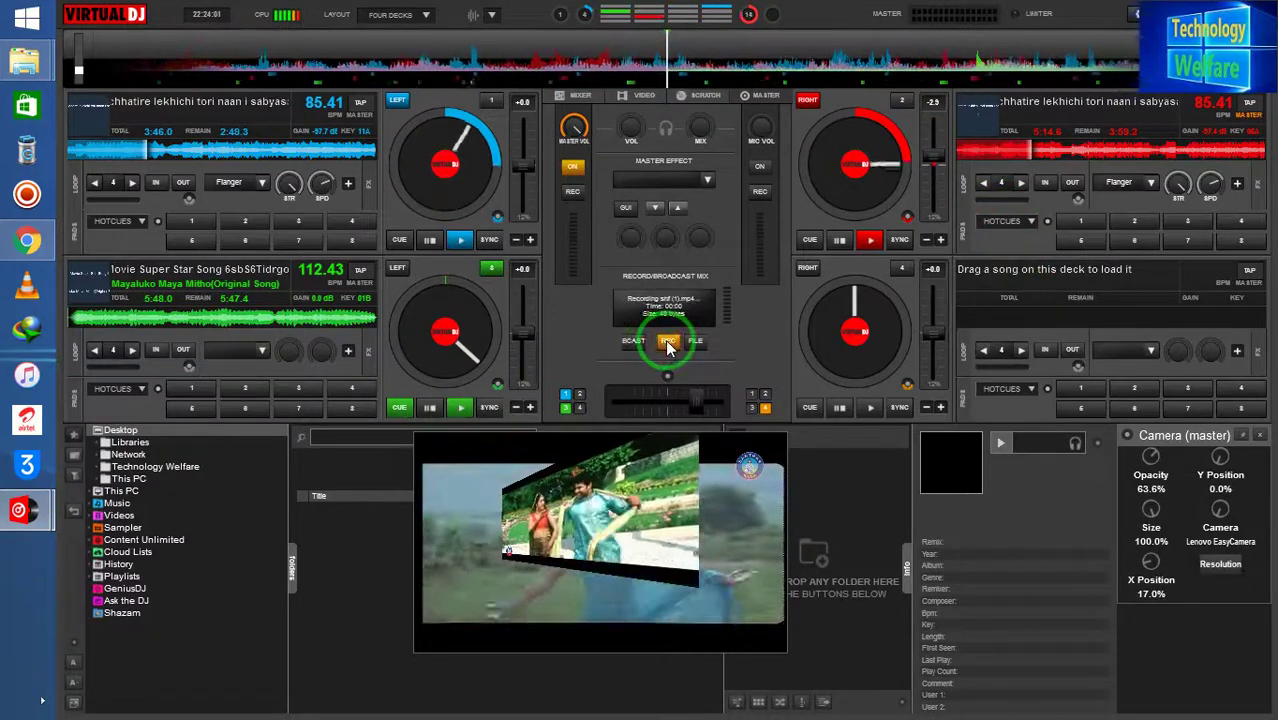
{"action": "left_click", "coordinate": [668, 342]}
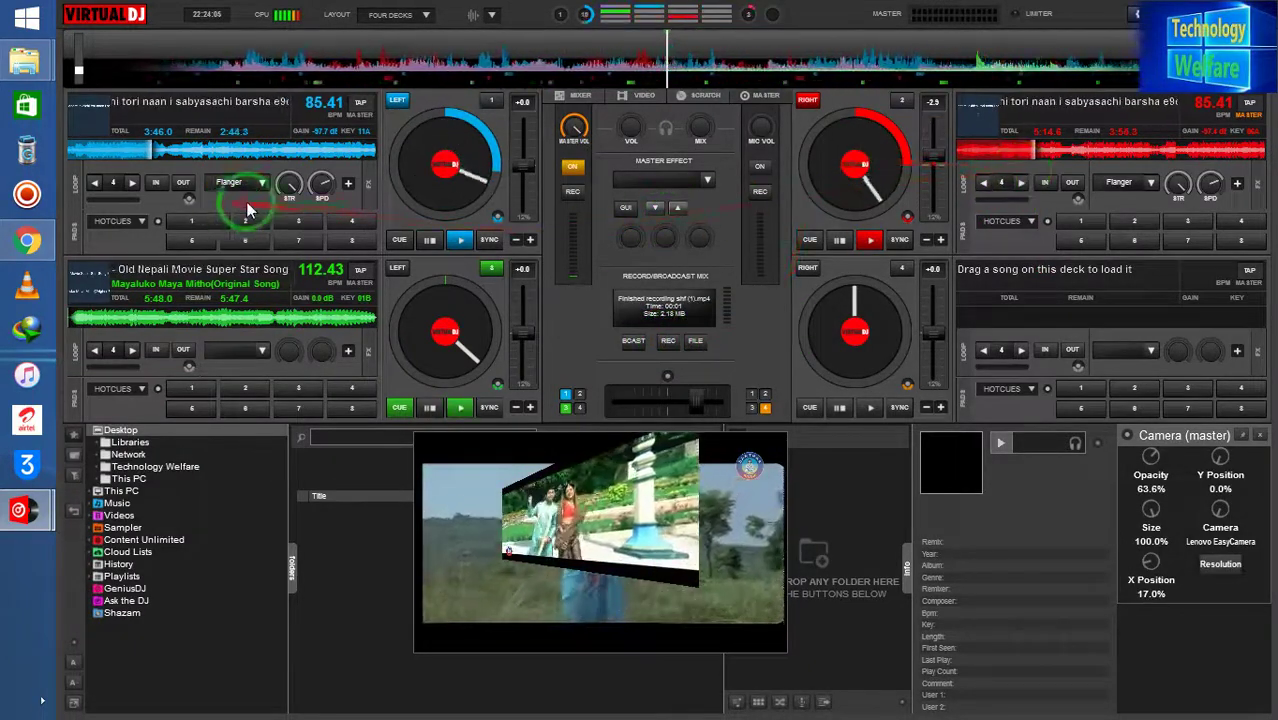
Step: Stop deck 1 at the start of its song, and move the video preview window slightly up
{"action": "left_click", "coordinate": [430, 241]}
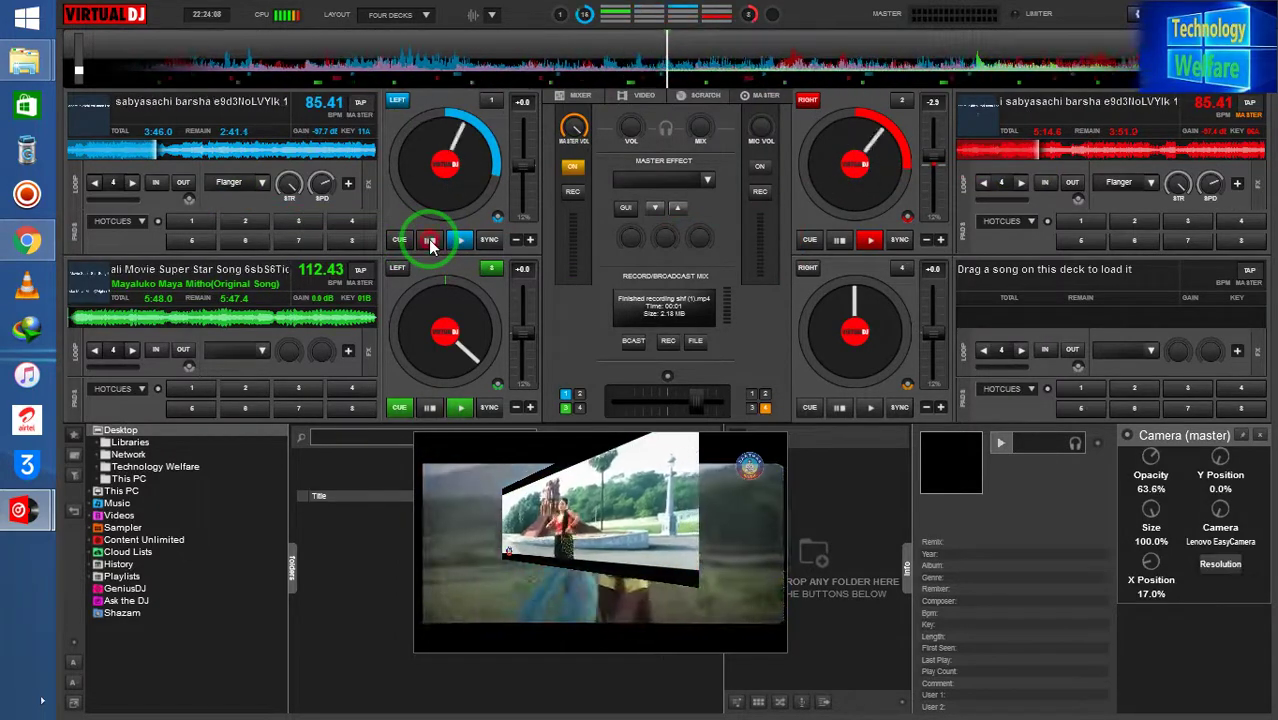
{"action": "left_click", "coordinate": [628, 490]}
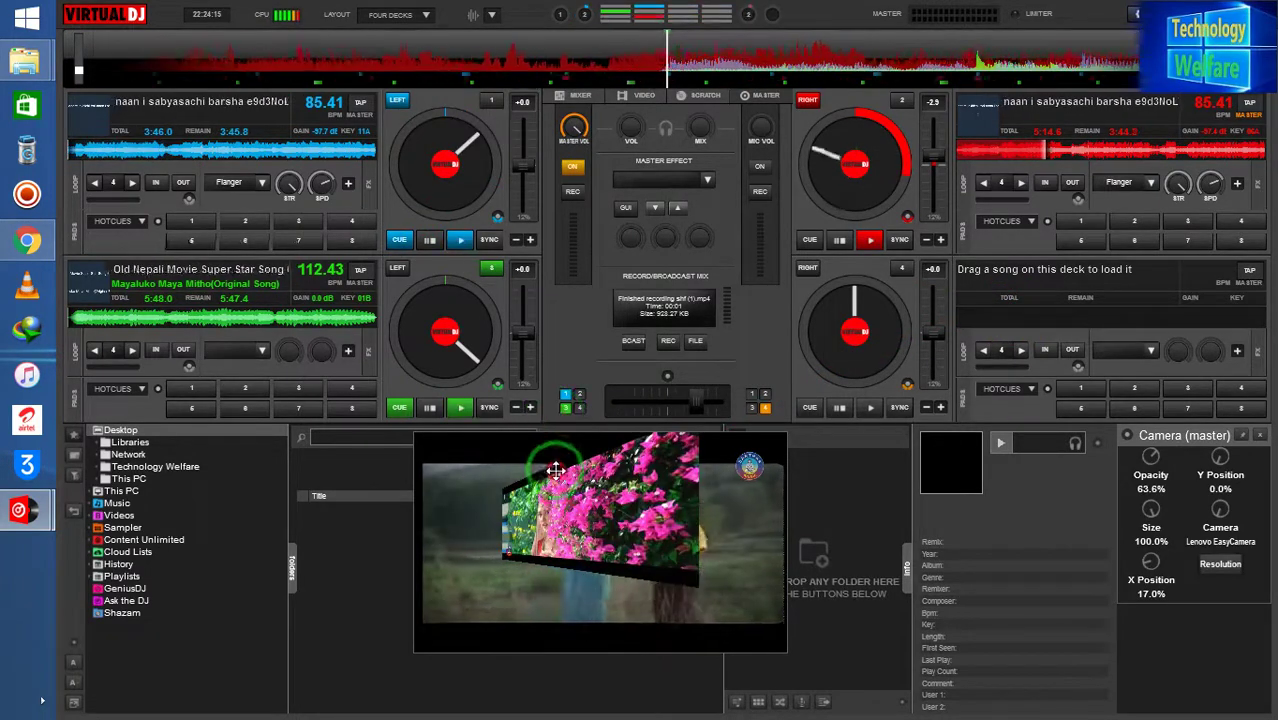
{"action": "mouse_move", "coordinate": [596, 486]}
{"action": "left_mouse_down"}
{"action": "mouse_move", "coordinate": [582, 525]}
{"action": "mouse_move", "coordinate": [603, 462]}
{"action": "left_mouse_up"}
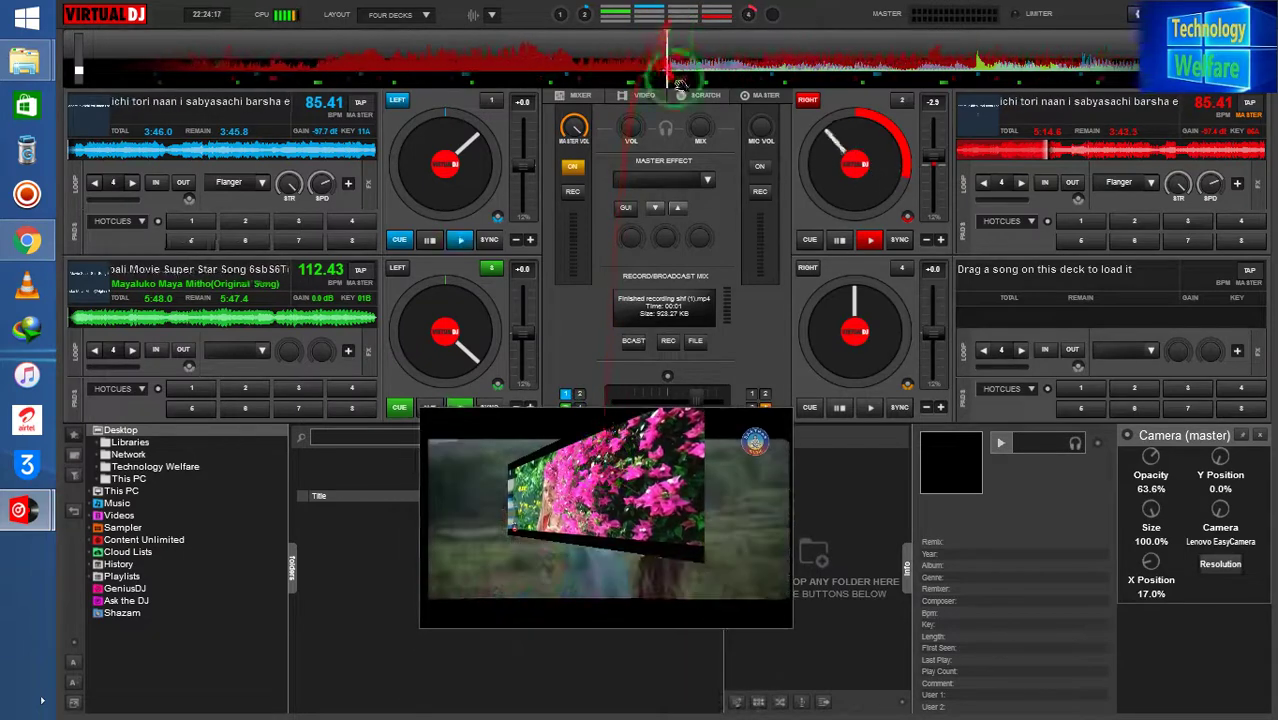
Step: Move the video crossfader back to about the middle, and reset deck 1 to the start of its song
{"action": "left_click", "coordinate": [631, 97]}
{"action": "left_click_drag", "start_coordinate": [691, 273], "coordinate": [668, 284]}
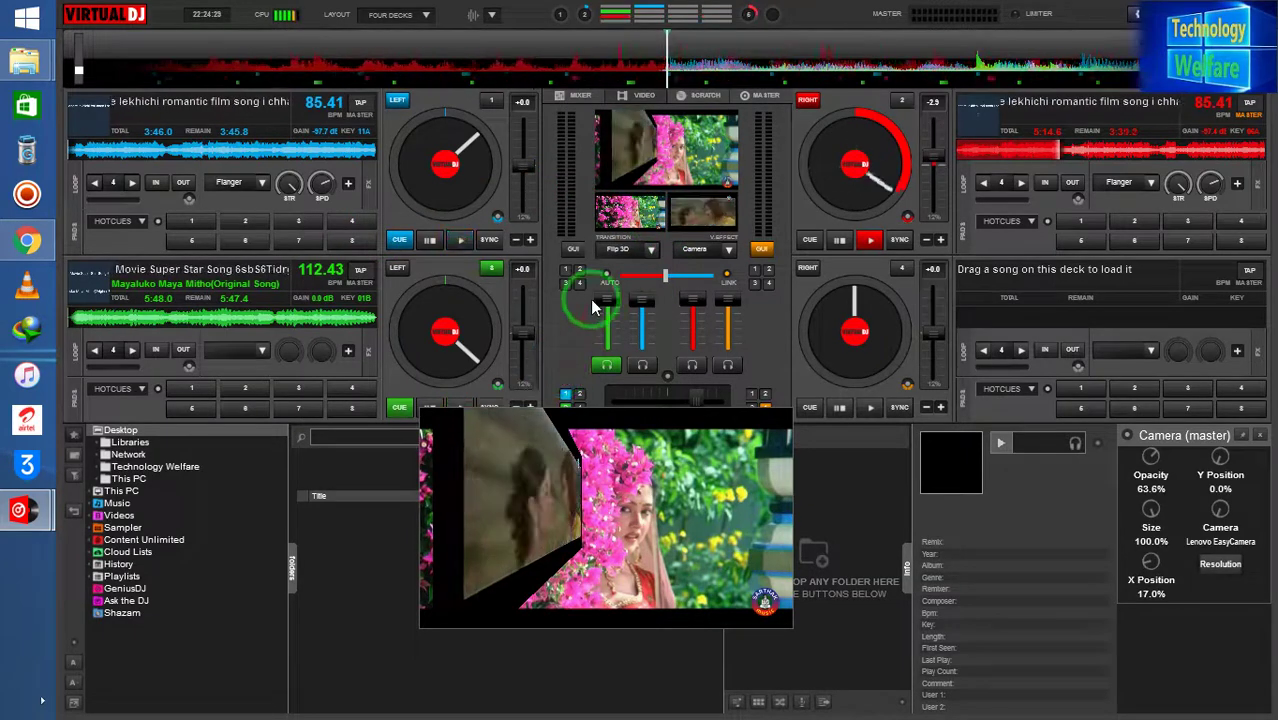
{"action": "left_click", "coordinate": [433, 244]}
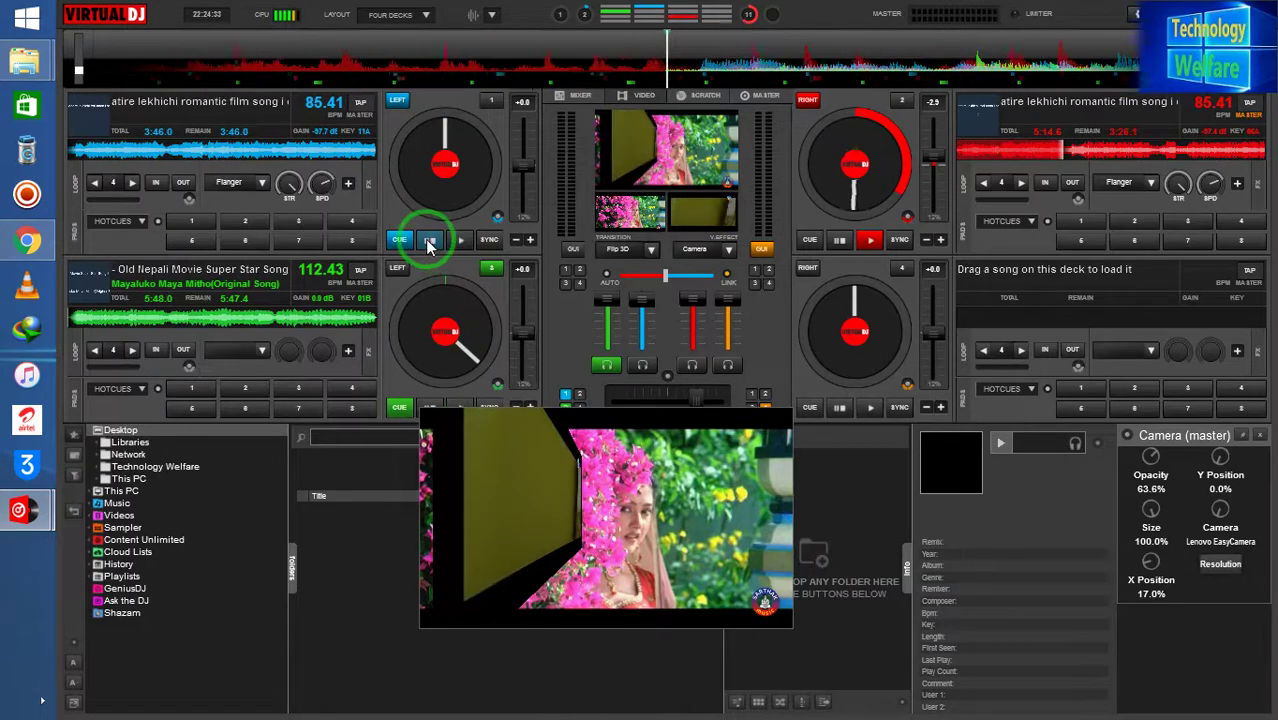
{"action": "left_click", "coordinate": [428, 244]}
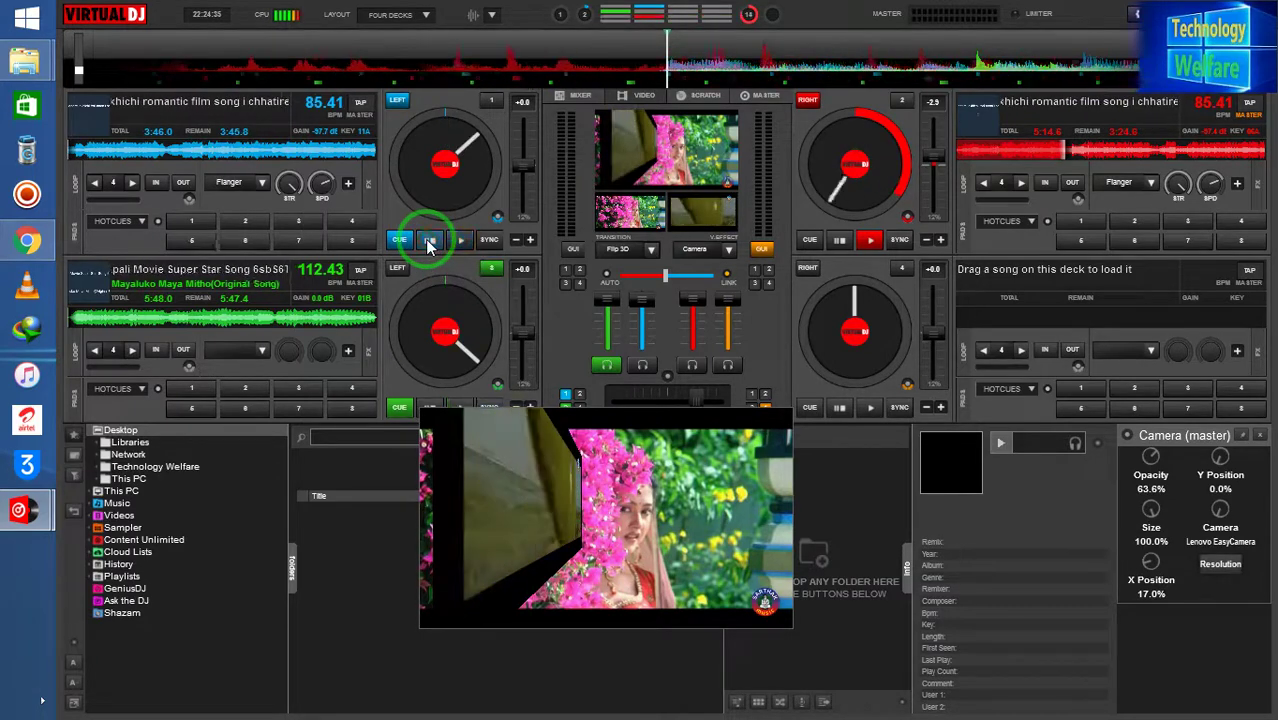
{"action": "left_click_drag", "start_coordinate": [830, 146], "coordinate": [668, 280]}
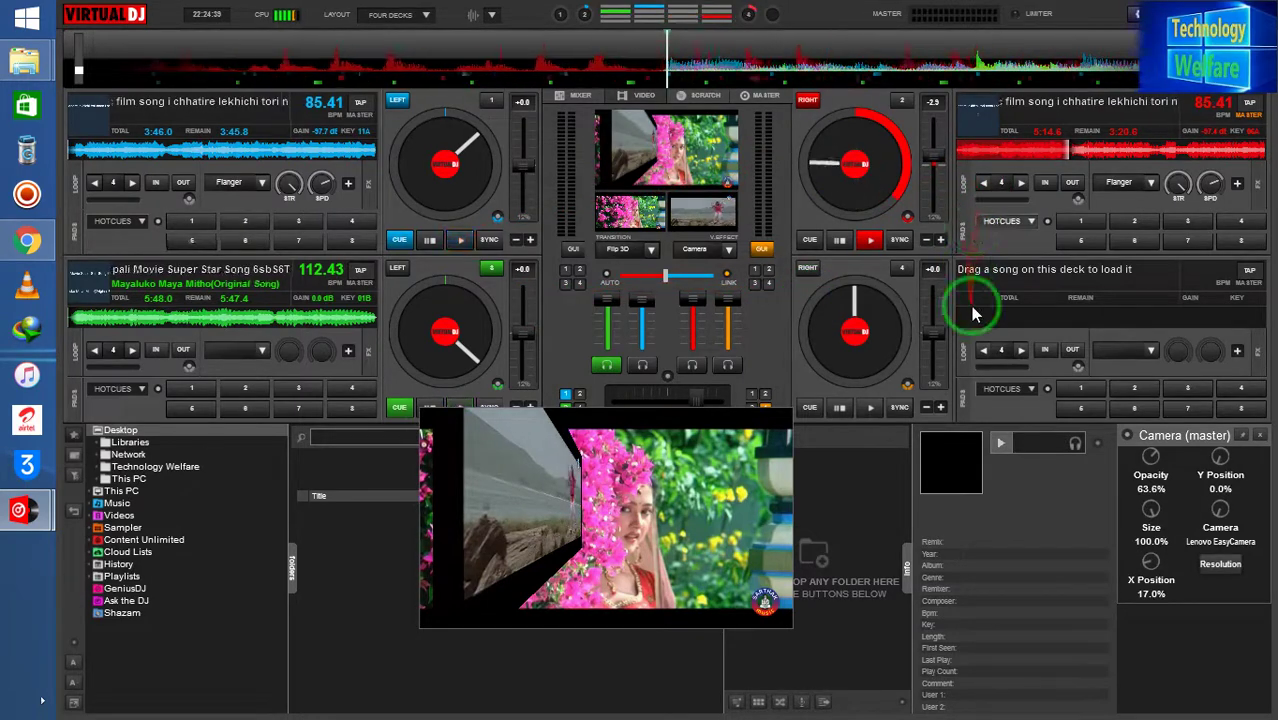
Step: Pause playback on deck 2
{"action": "left_click_drag", "start_coordinate": [966, 208], "coordinate": [872, 248]}
{"action": "left_click", "coordinate": [838, 240]}
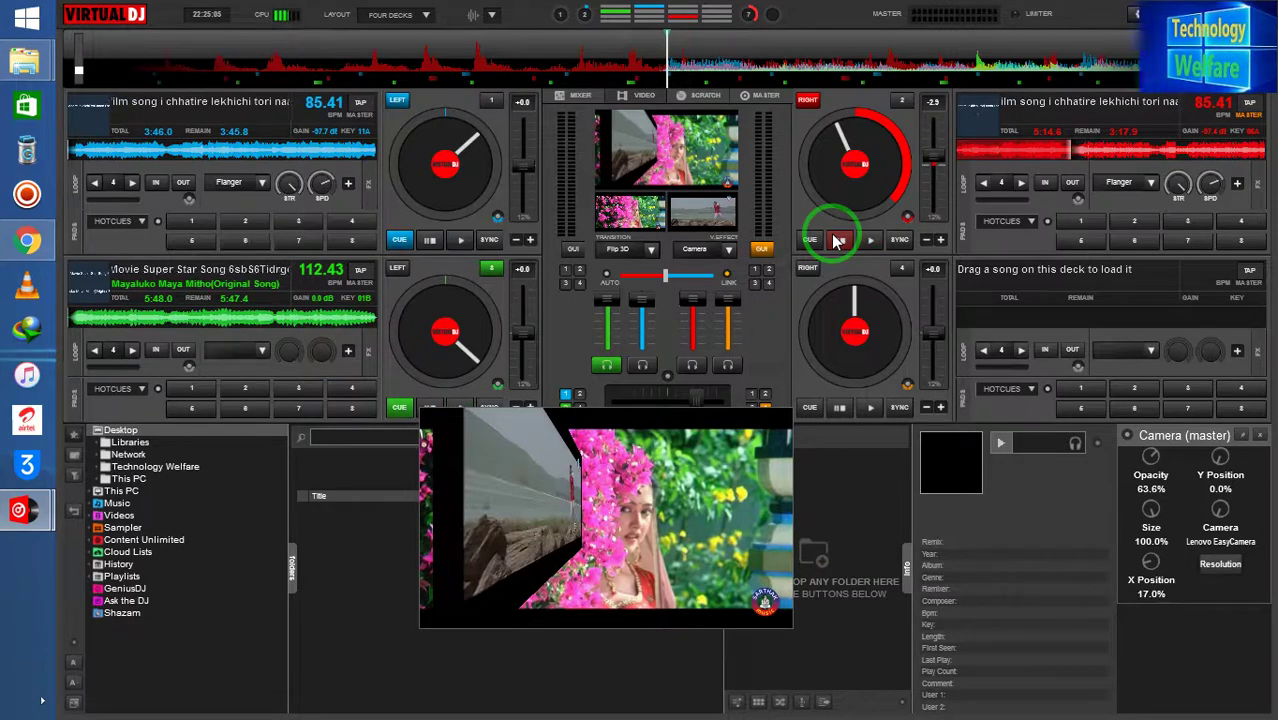
{"action": "left_click", "coordinate": [795, 428]}
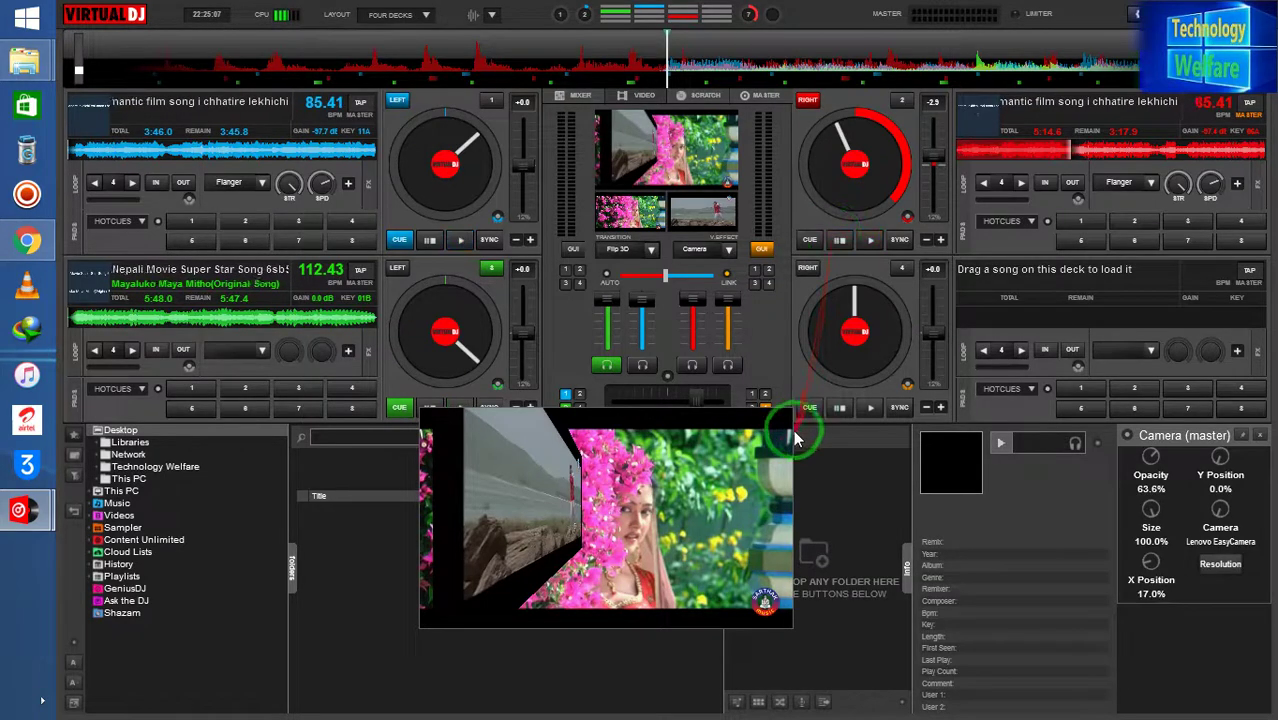
Step: Move the video preview window slightly down and to the right, and lower deck 1's volume fader slightly
{"action": "left_click_drag", "start_coordinate": [614, 488], "coordinate": [635, 508]}
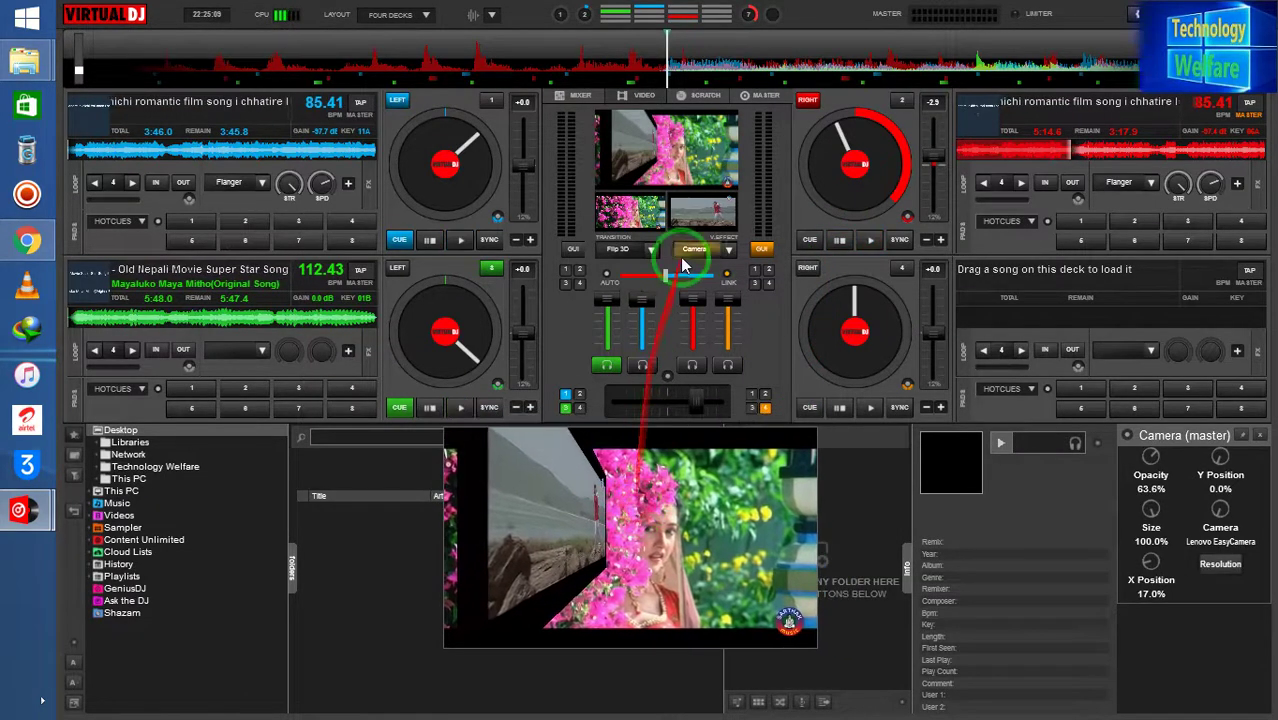
{"action": "mouse_move", "coordinate": [641, 300]}
{"action": "left_mouse_down"}
{"action": "mouse_move", "coordinate": [650, 294]}
{"action": "mouse_move", "coordinate": [647, 340]}
{"action": "mouse_move", "coordinate": [646, 317]}
{"action": "left_mouse_up"}
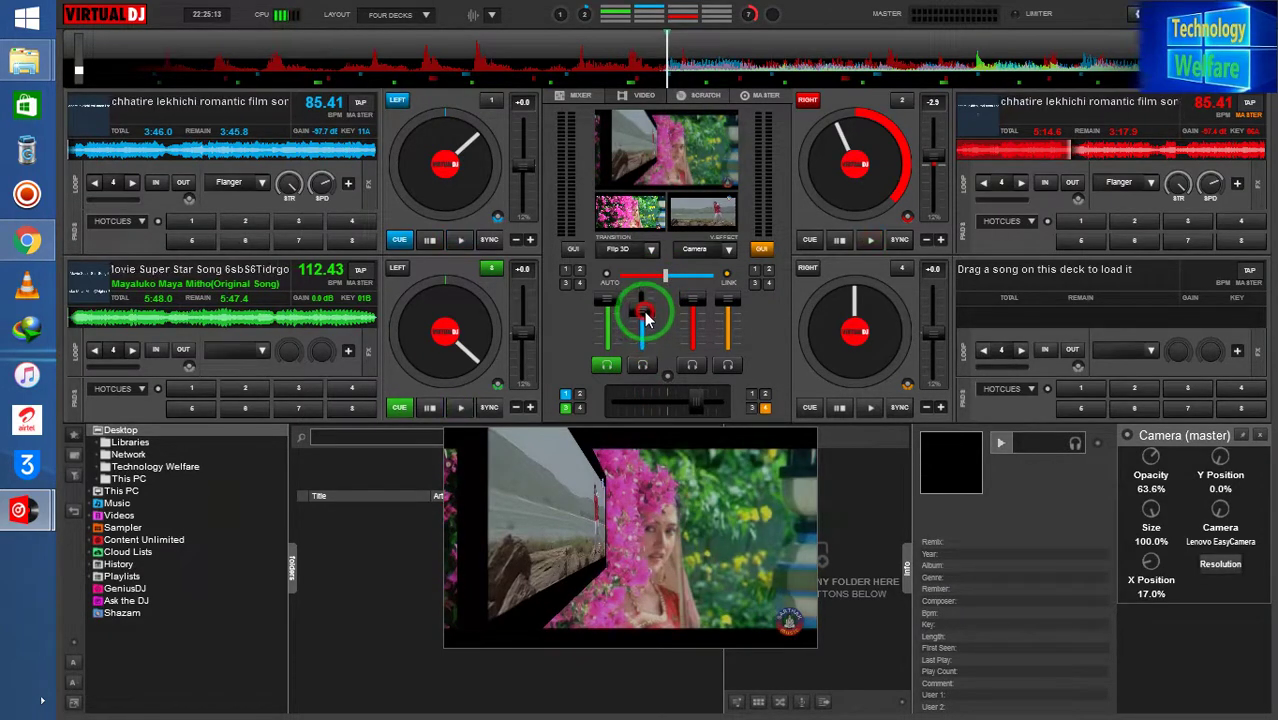
{"action": "mouse_move", "coordinate": [646, 320]}
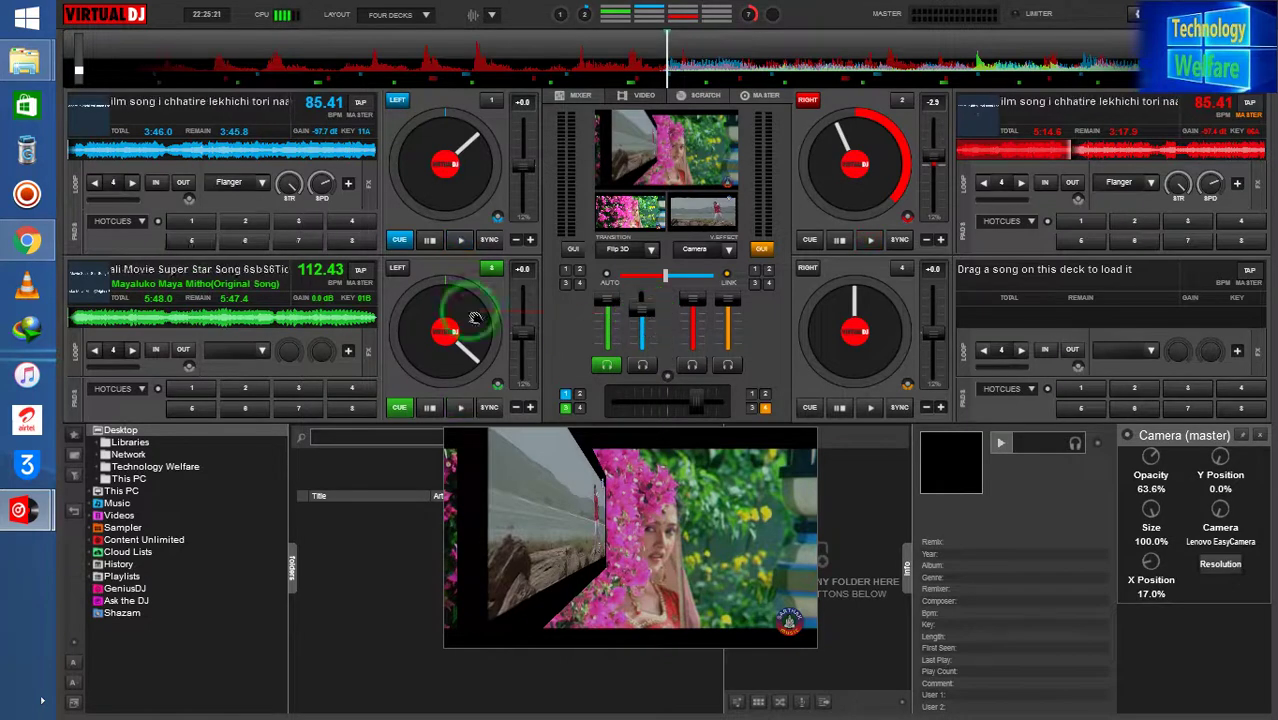
Step: Jump deck 3 to about 40 seconds, deck 1 to about 30 seconds and deck 2 to about 45 seconds into their songs
{"action": "left_click", "coordinate": [128, 326]}
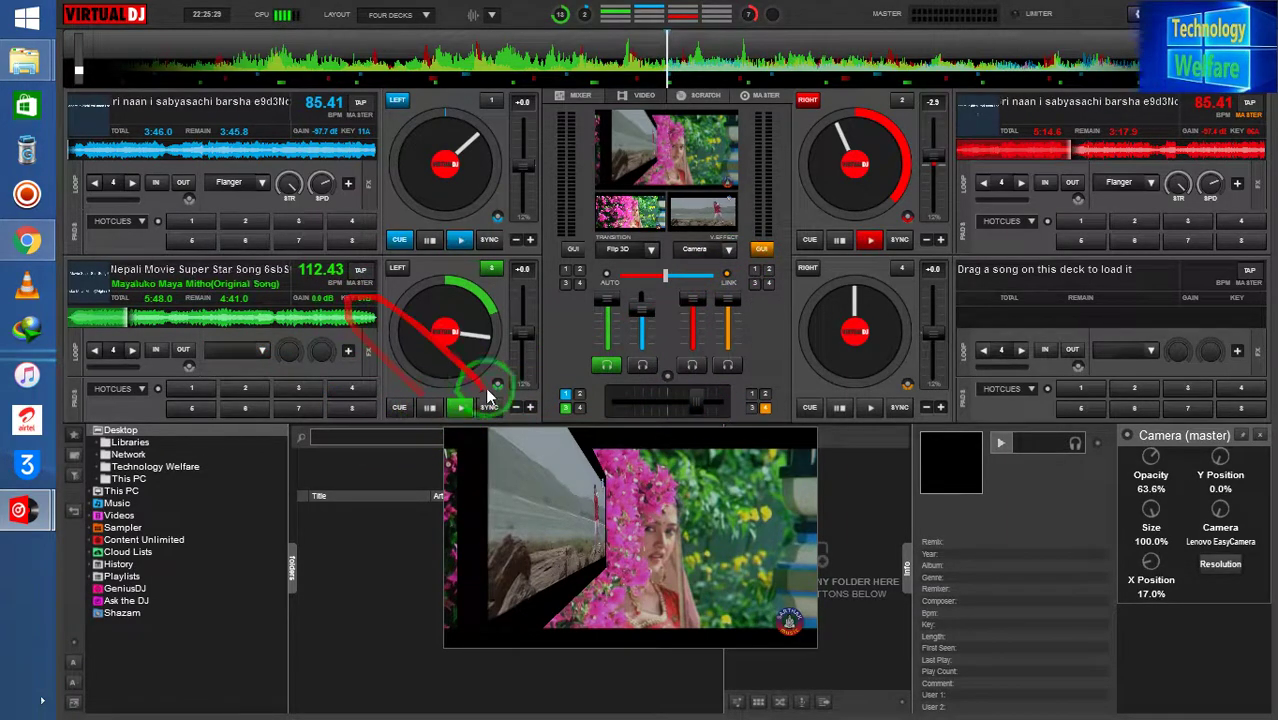
{"action": "left_click", "coordinate": [107, 322]}
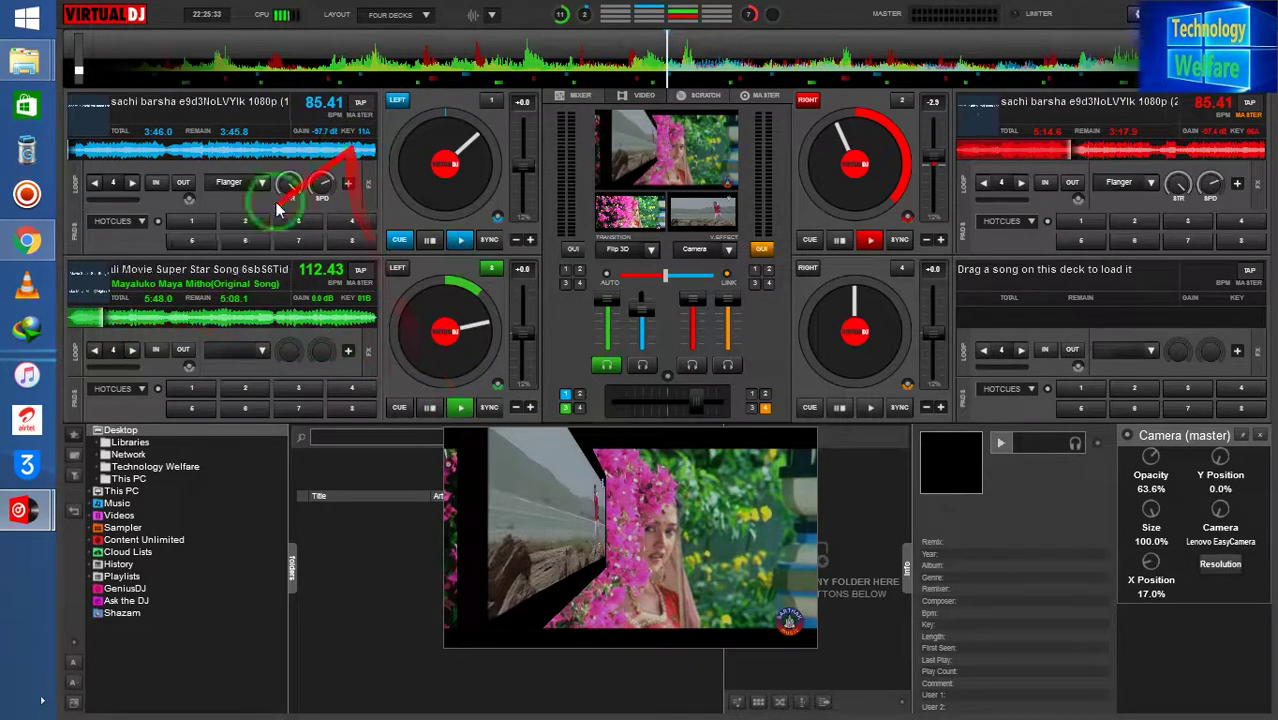
{"action": "left_click", "coordinate": [110, 148]}
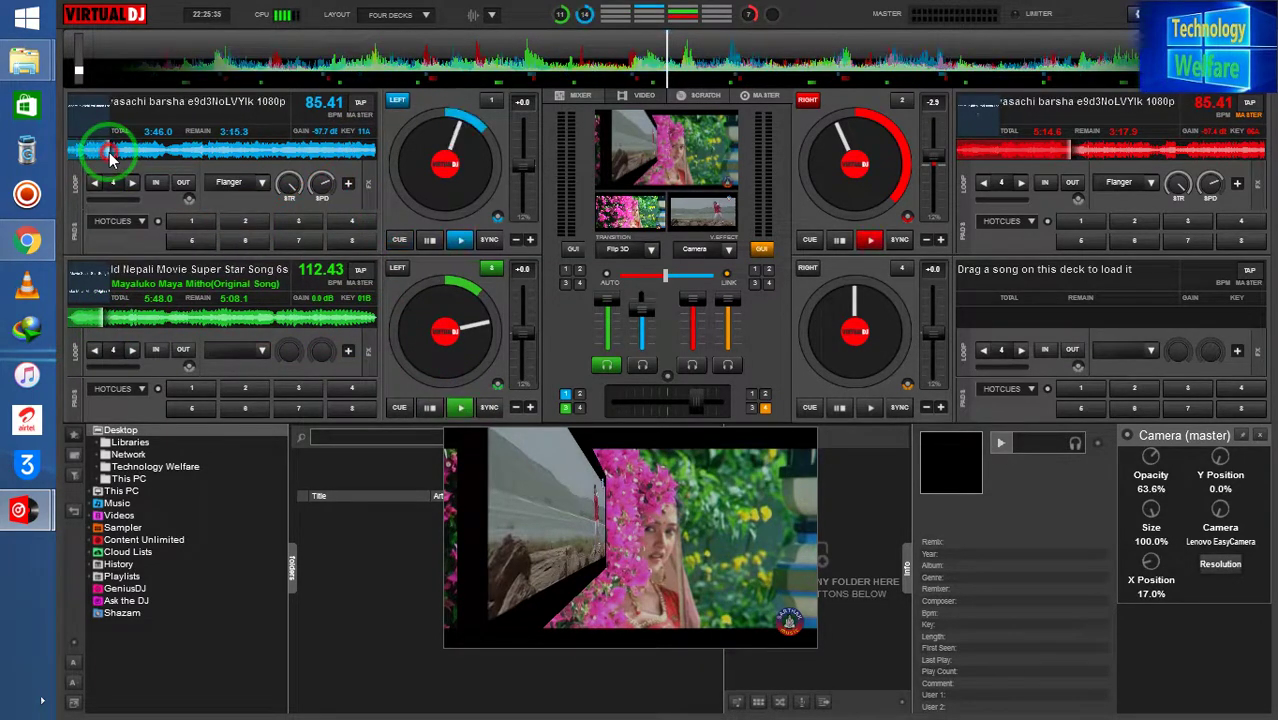
{"action": "left_click", "coordinate": [1006, 160]}
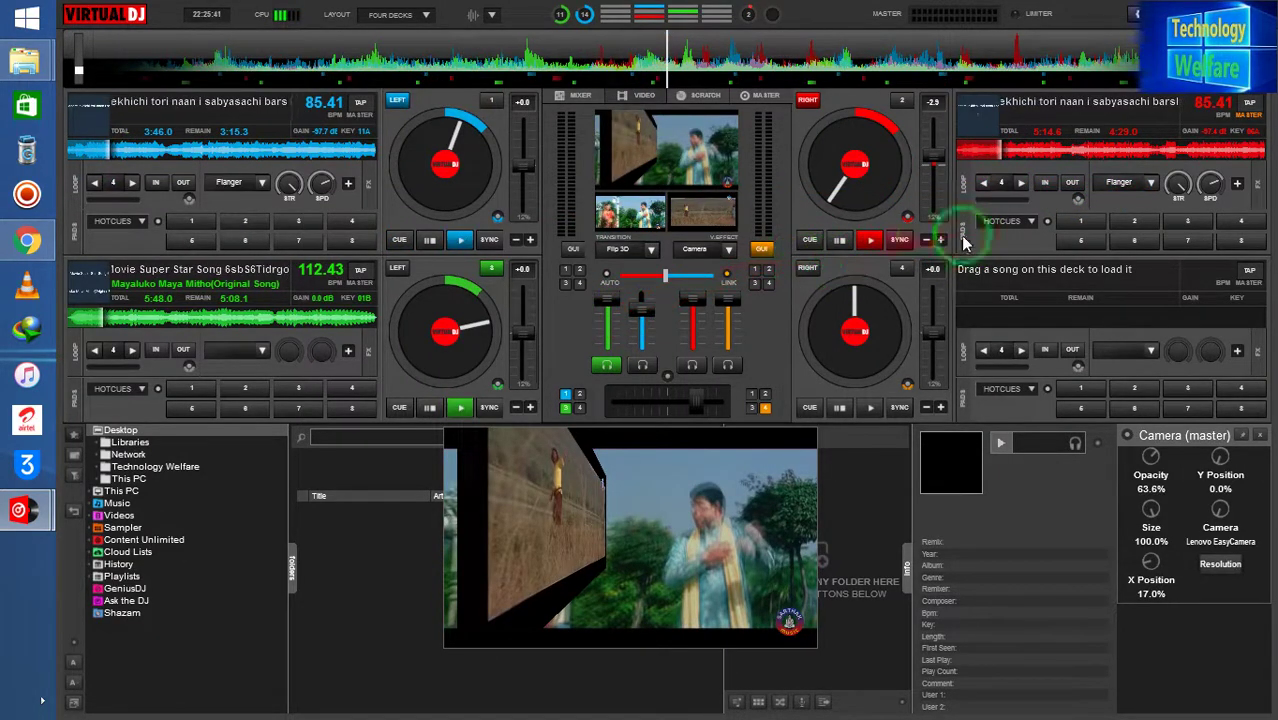
Step: Start decks 2 and 3 playing, with a short playback of deck 1 that is paused before deck 3 starts
{"action": "left_click", "coordinate": [868, 248]}
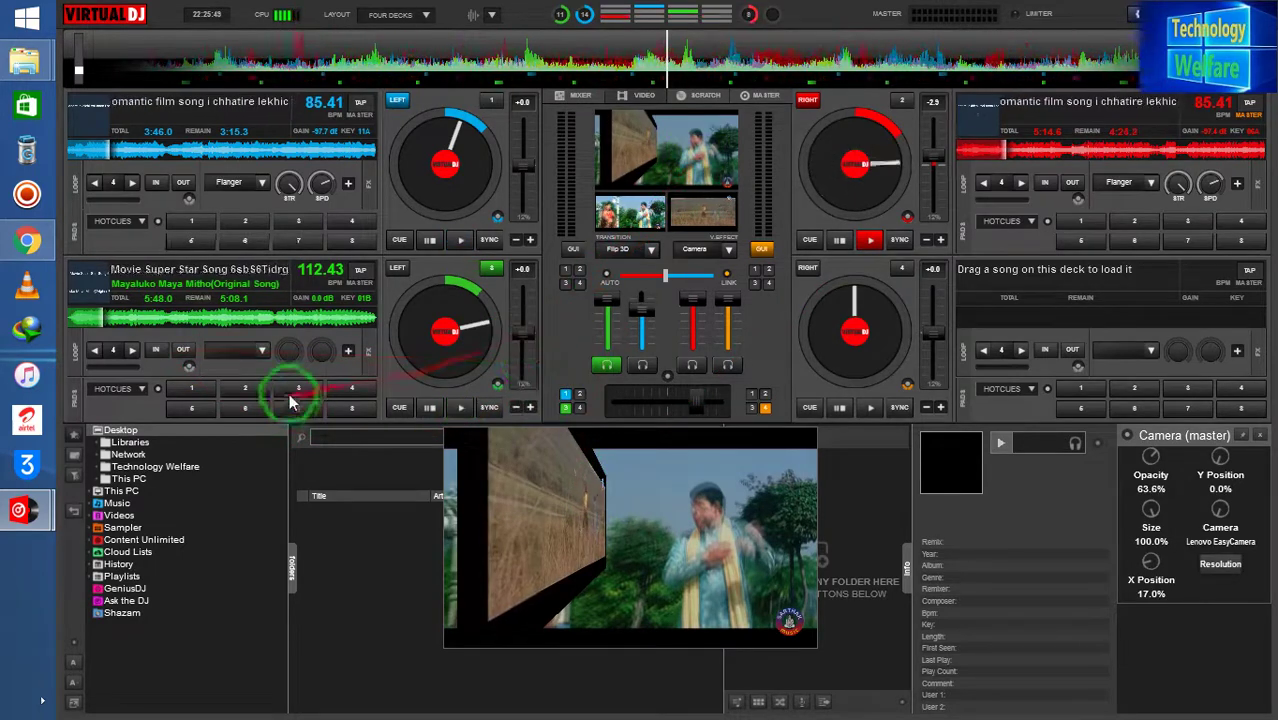
{"action": "left_click", "coordinate": [459, 246]}
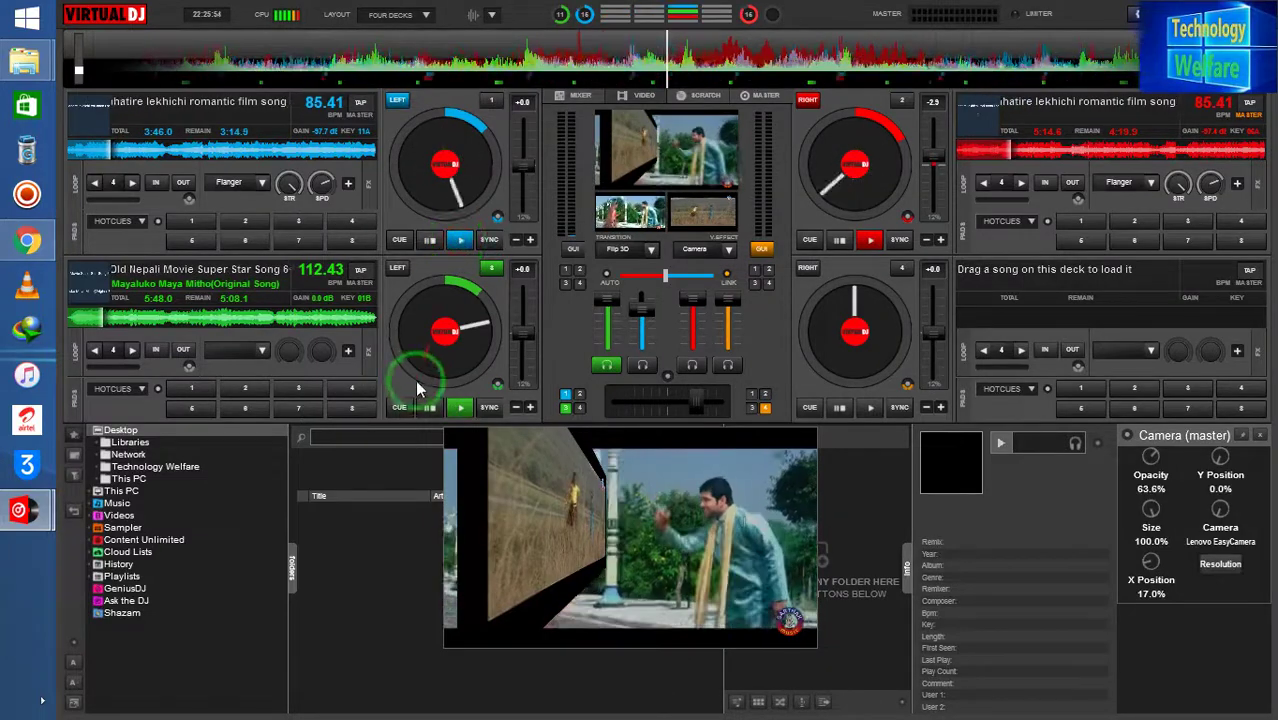
{"action": "left_click", "coordinate": [434, 242]}
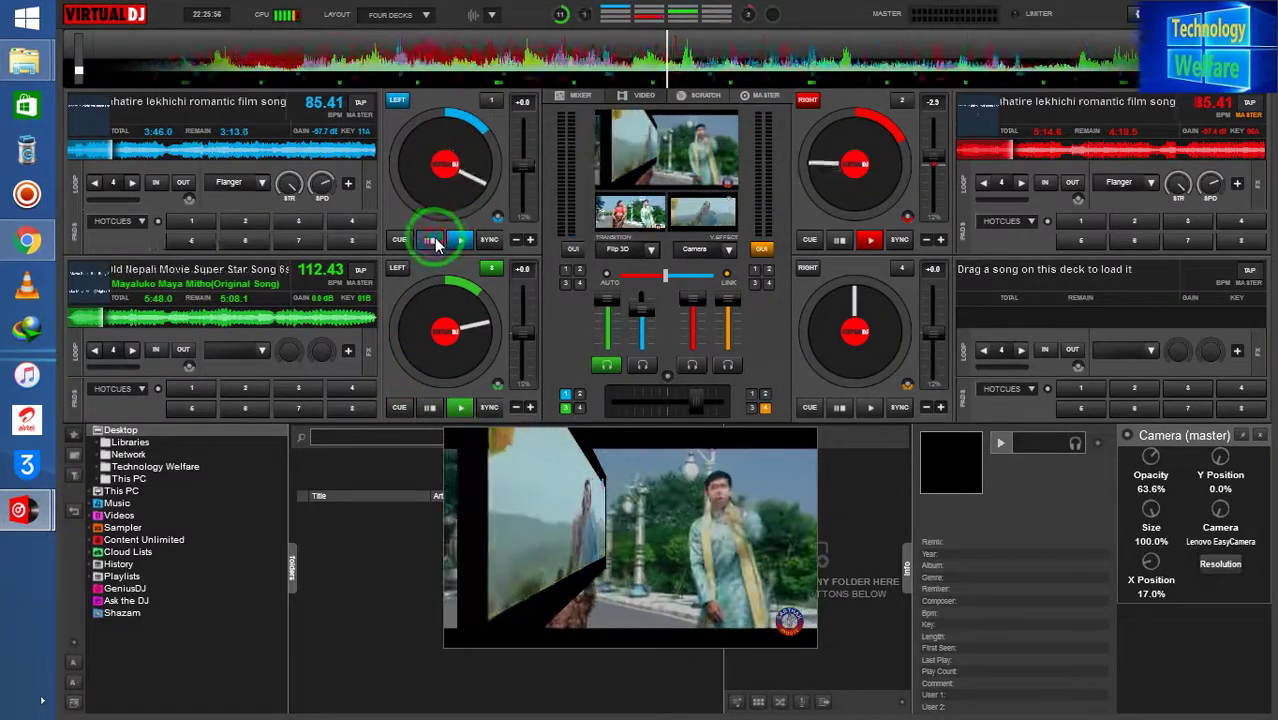
{"action": "left_click", "coordinate": [459, 407]}
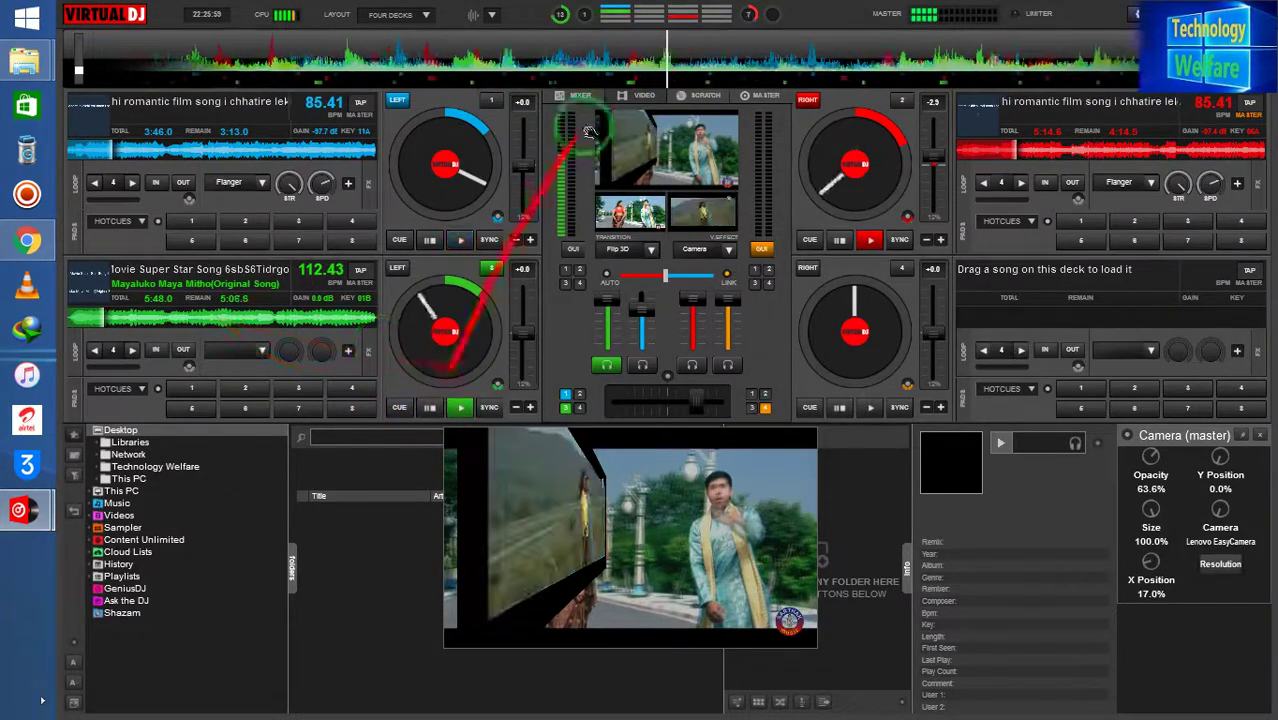
Step: Start a new recording of the mix while decks 2 and 3 are playing
{"action": "left_click", "coordinate": [768, 97]}
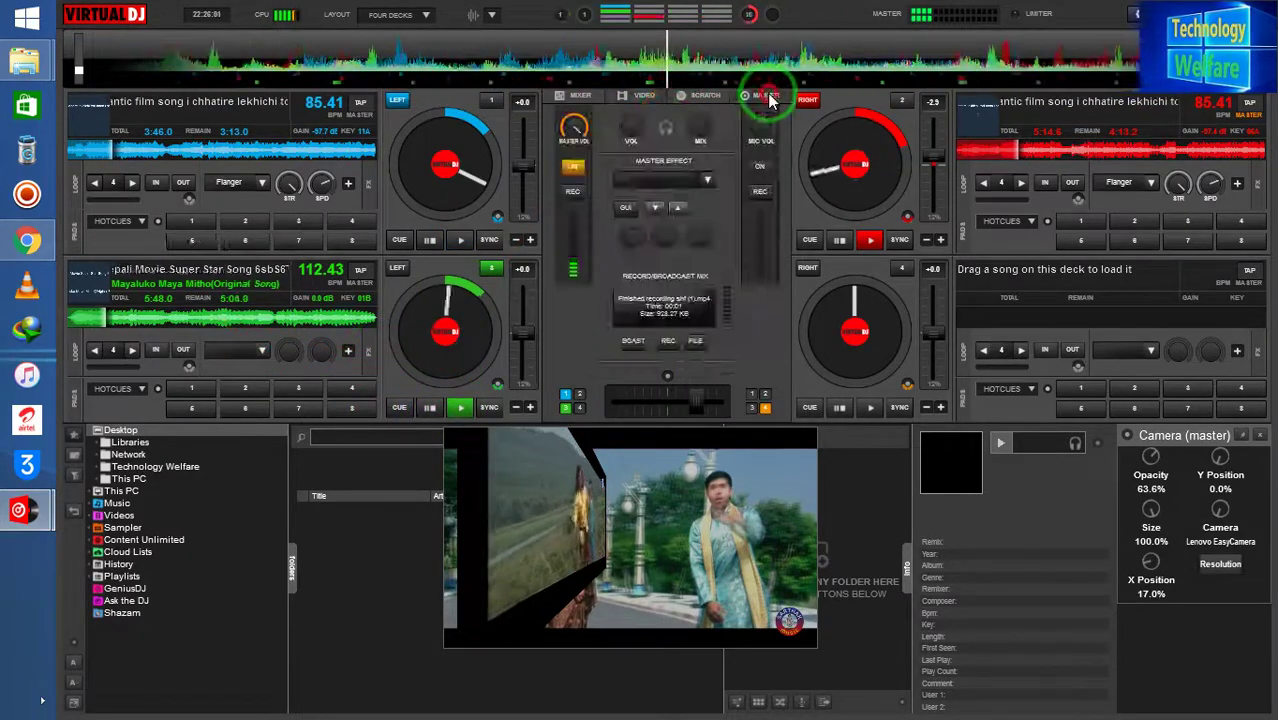
{"action": "left_click", "coordinate": [667, 343]}
{"action": "left_click", "coordinate": [838, 370]}
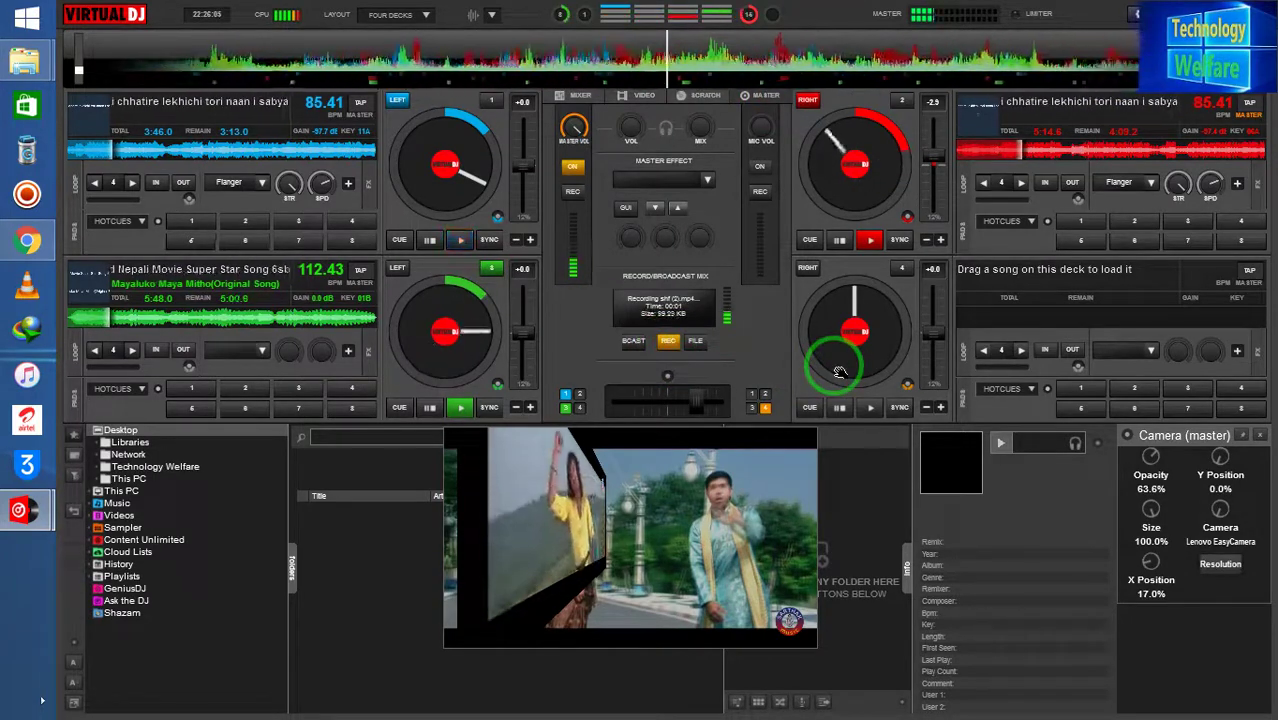
{"action": "left_click_drag", "start_coordinate": [838, 372], "coordinate": [757, 316]}
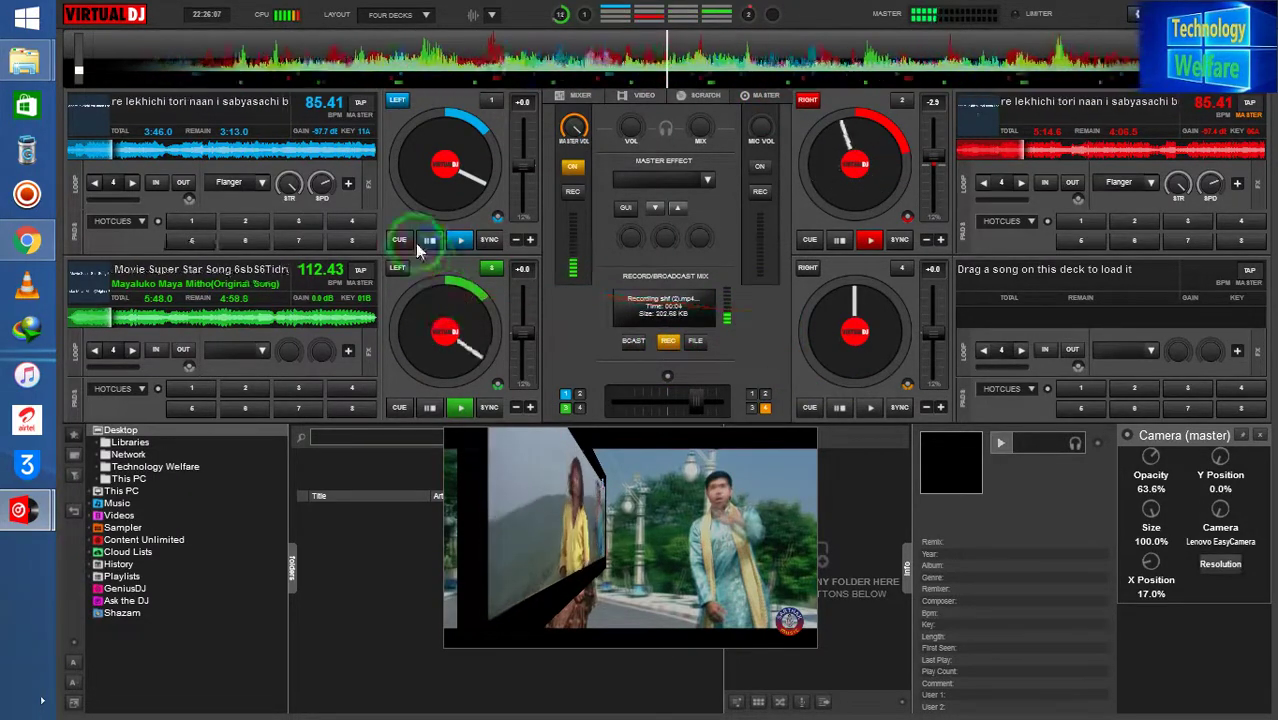
Step: Play deck 1 into the recorded mix before pausing all three decks, and show the mixer controls
{"action": "left_click", "coordinate": [459, 243]}
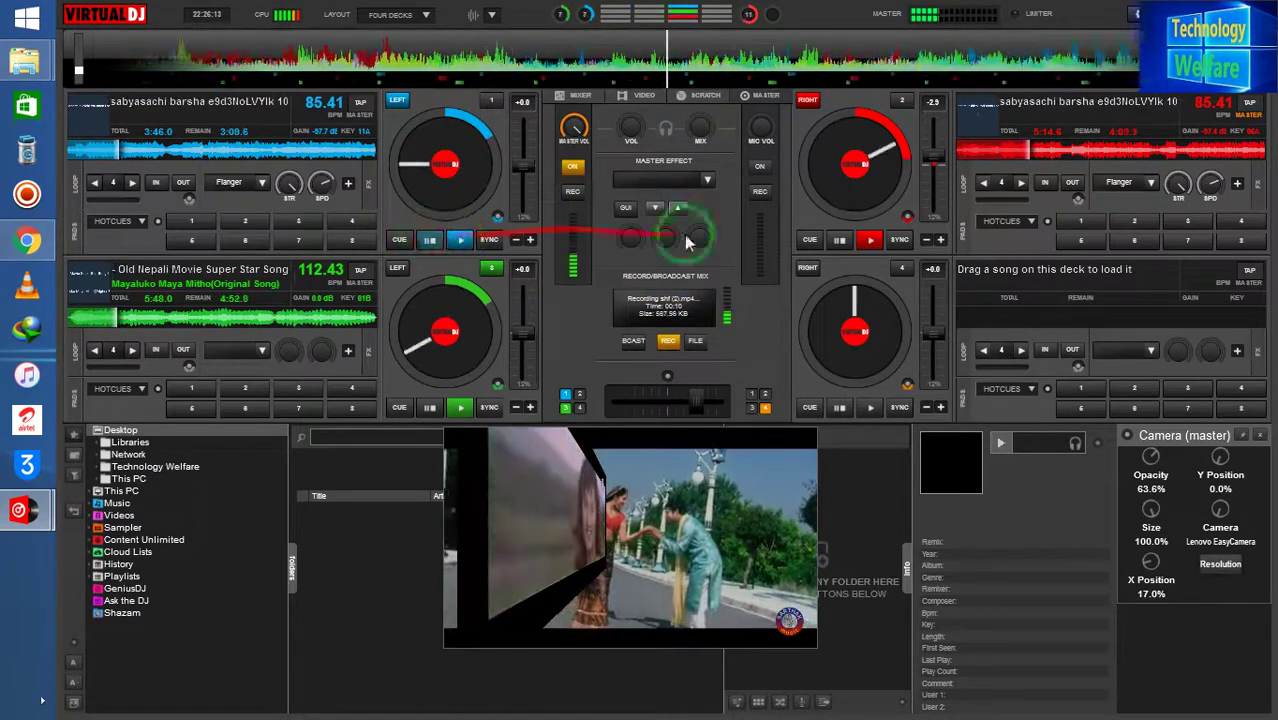
{"action": "left_click", "coordinate": [843, 240]}
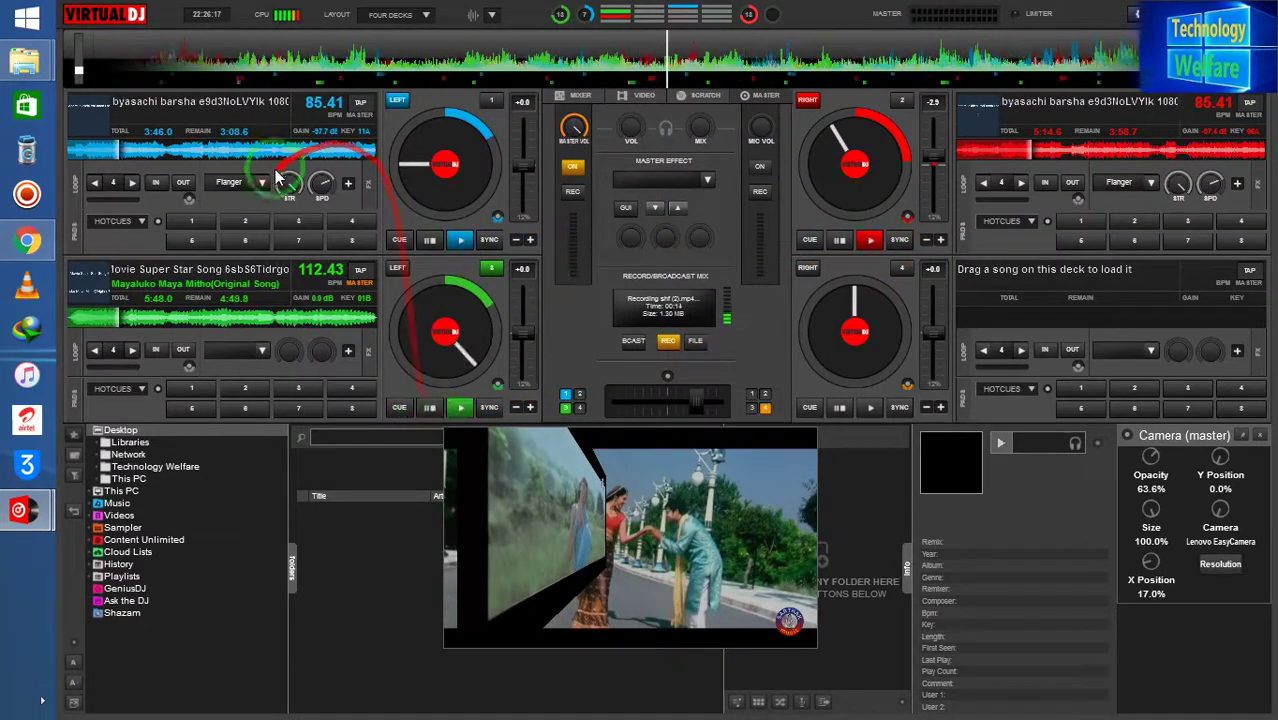
{"action": "left_click", "coordinate": [352, 212]}
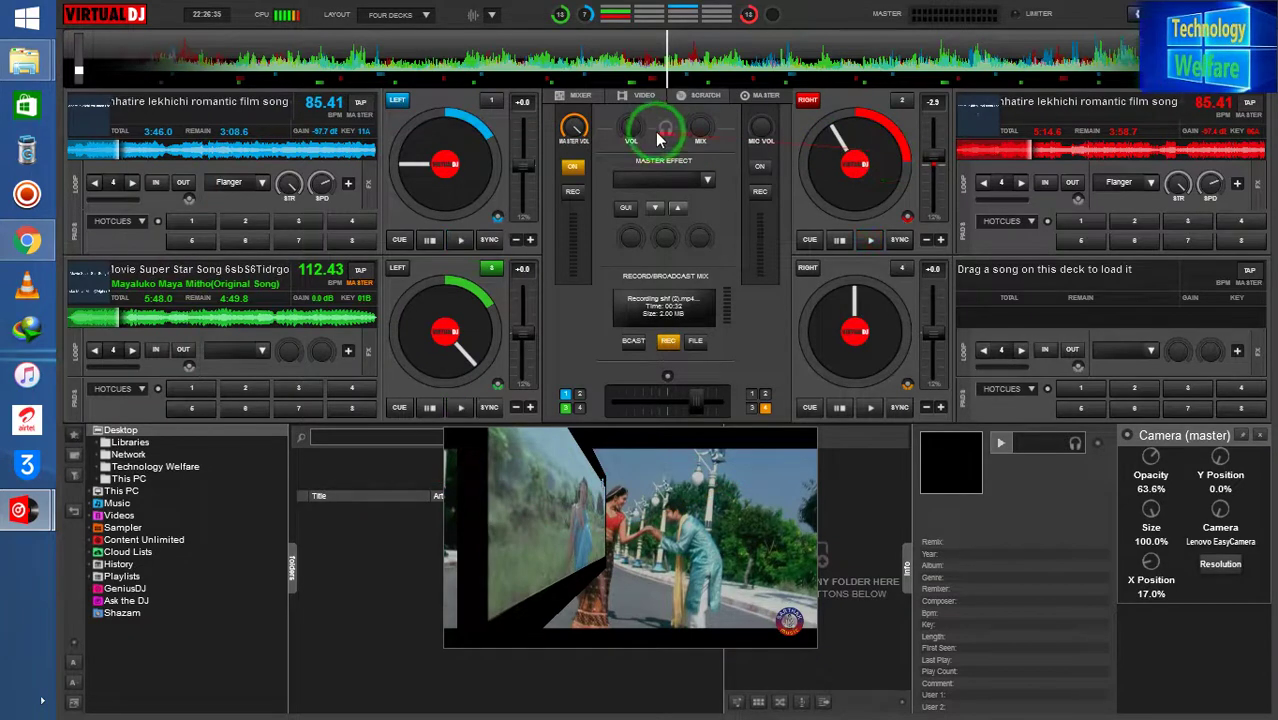
{"action": "left_click", "coordinate": [576, 96]}
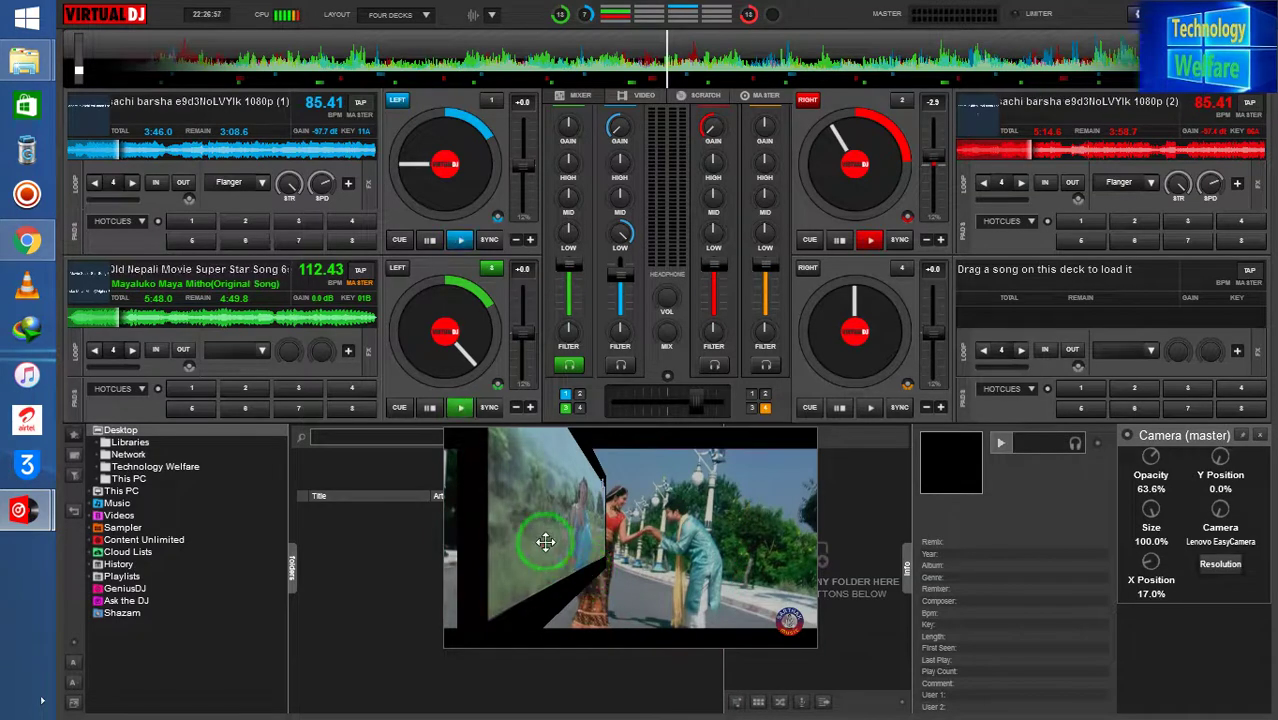
Step: Close the Music folder window on the desktop, and move the video preview window over the shf and shf (1) recordings
{"action": "left_click_drag", "start_coordinate": [556, 522], "coordinate": [575, 545]}
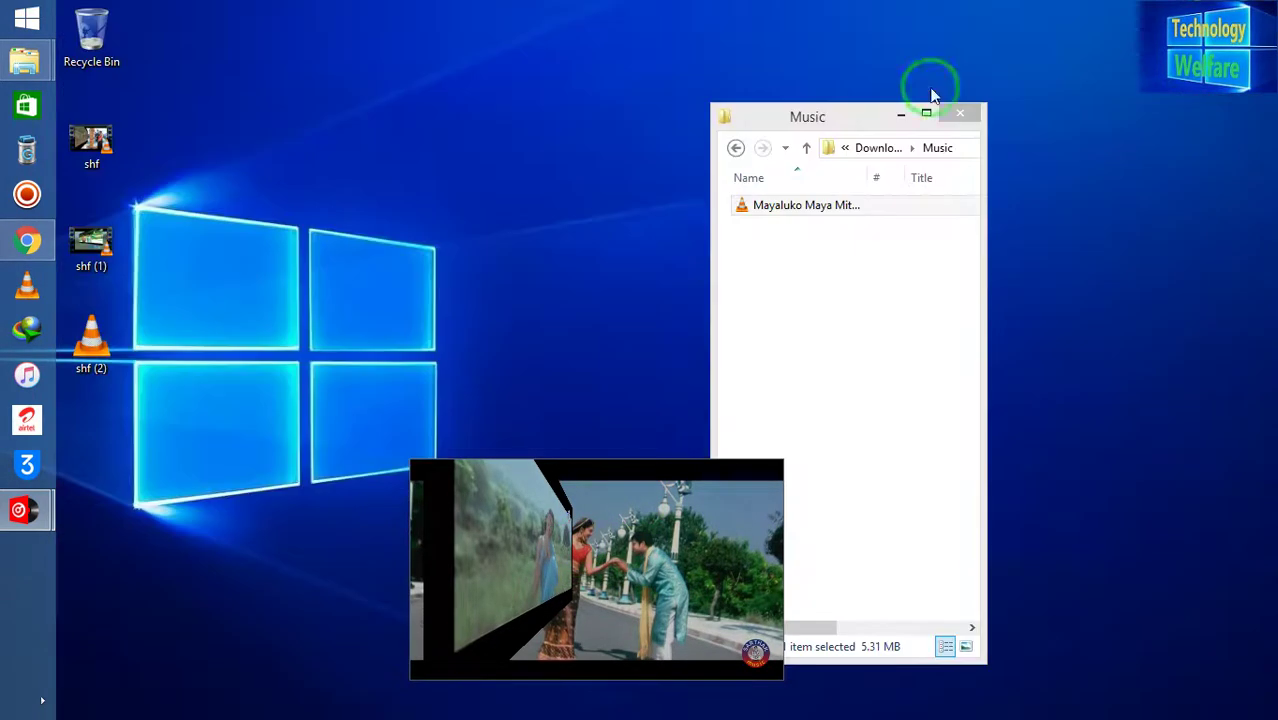
{"action": "left_click", "coordinate": [958, 117]}
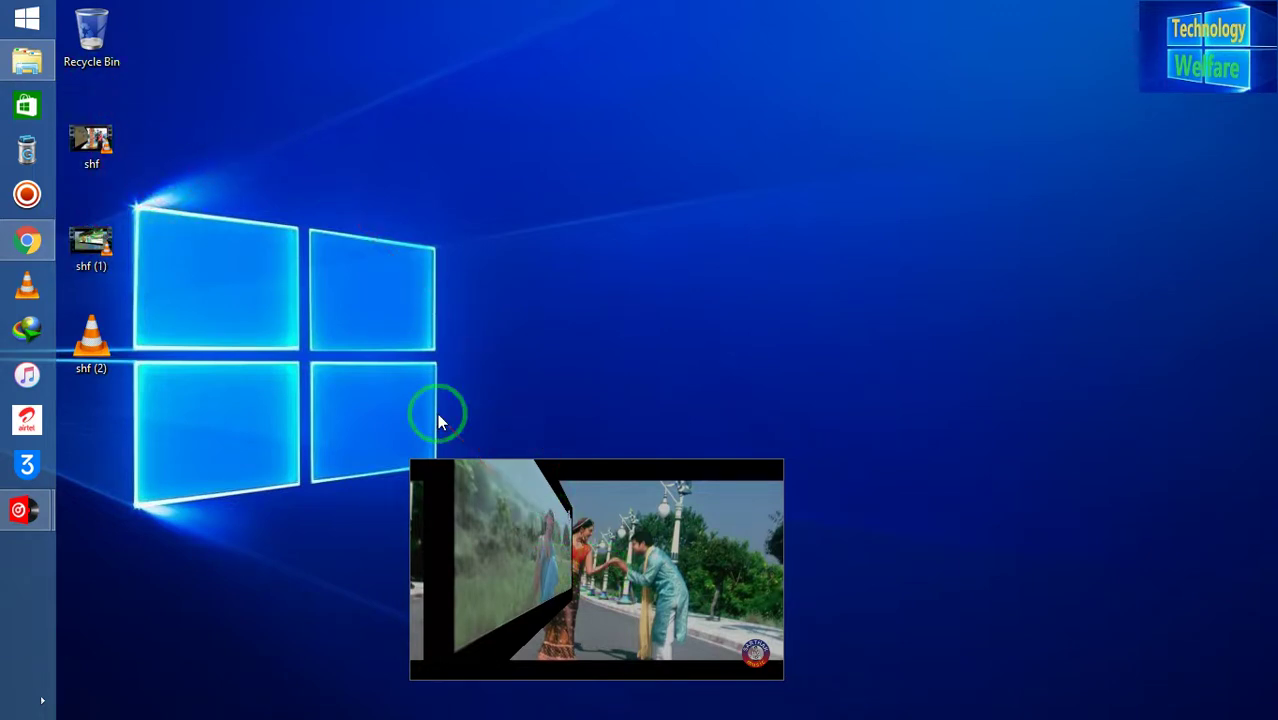
{"action": "left_click_drag", "start_coordinate": [507, 232], "coordinate": [241, 149]}
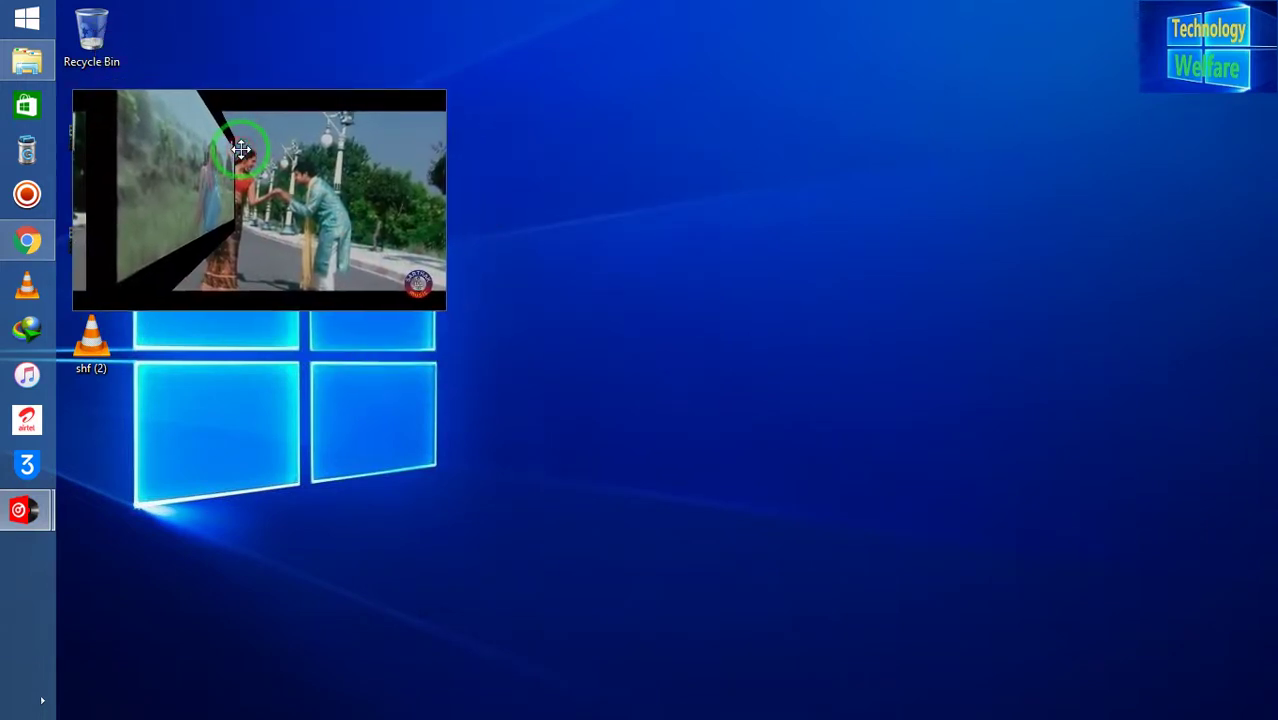